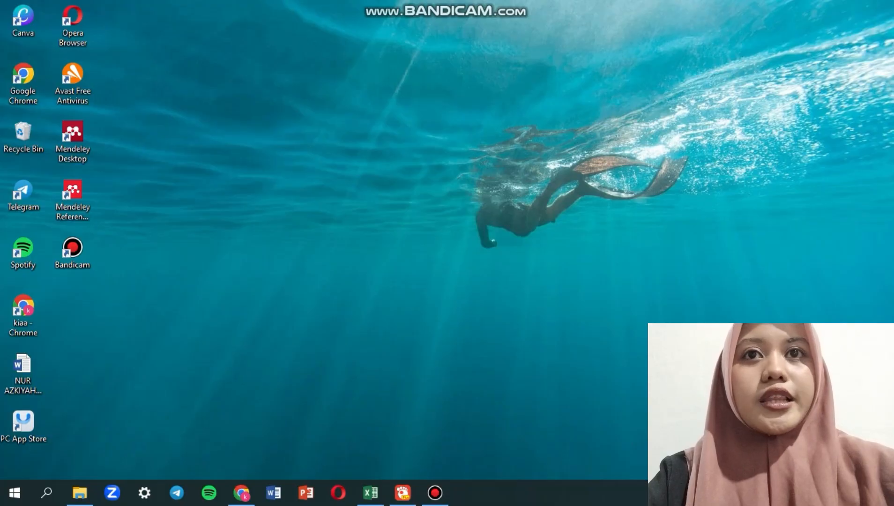
- Switch to the open Excel workbook showing the PERTEMUAN 3 TUGAS sheet
{"action": "left_click", "coordinate": [370, 492]}
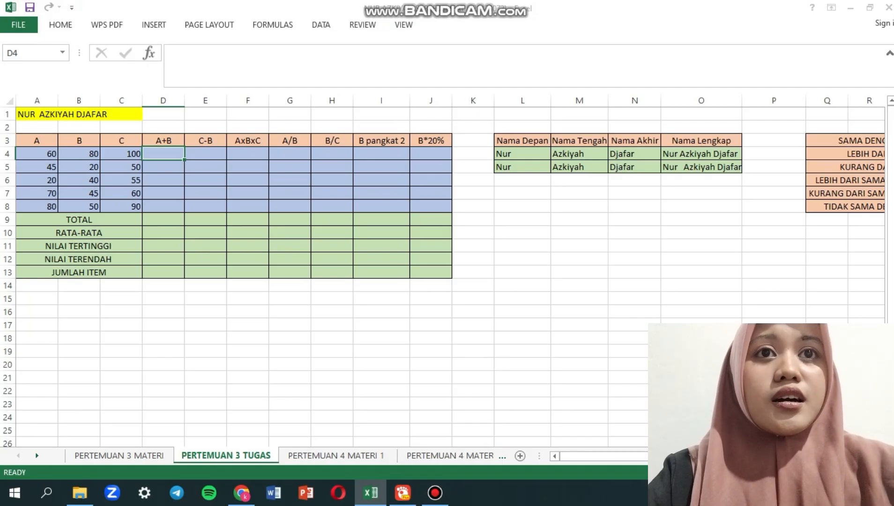
{"action": "type", "text": "="}
{"action": "key", "text": "Escape"}
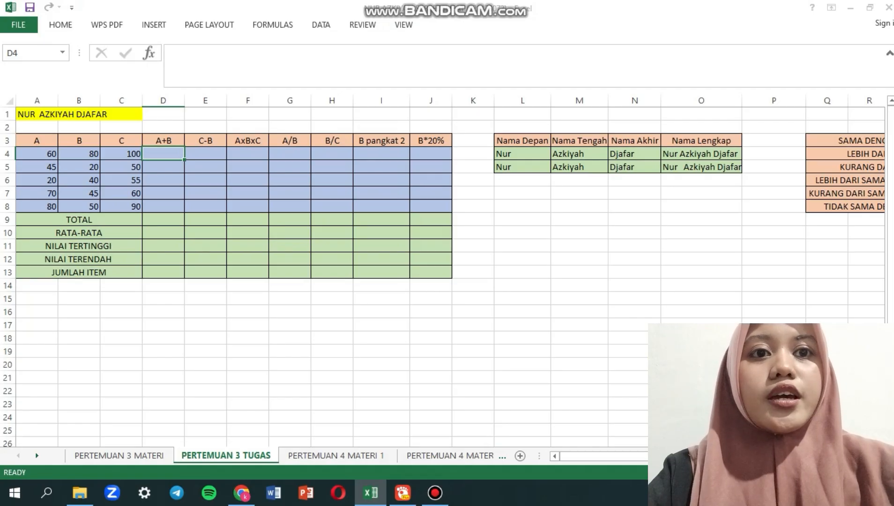
{"action": "type", "text": "="}
{"action": "key", "text": "Escape"}
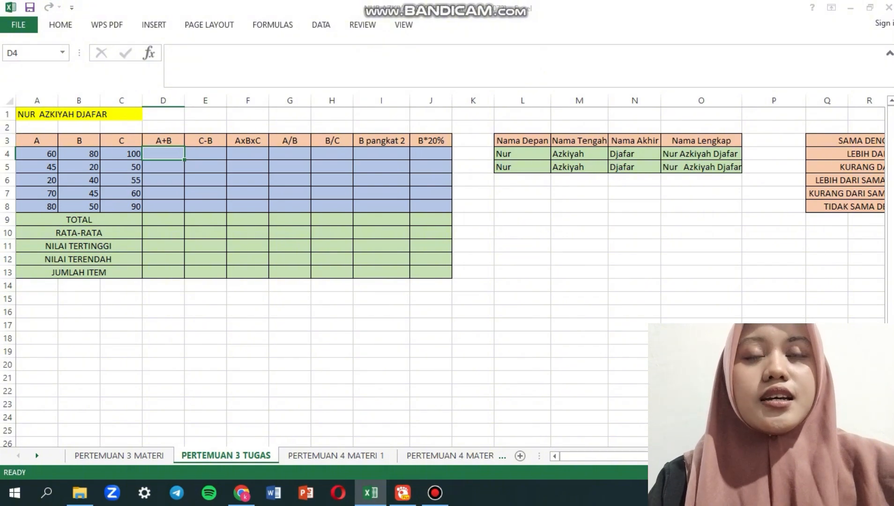
- Calculate the A+B column by entering =SUM(A4+B4) in D4 and filling the formula down to D8
{"action": "type", "text": "=sum"}
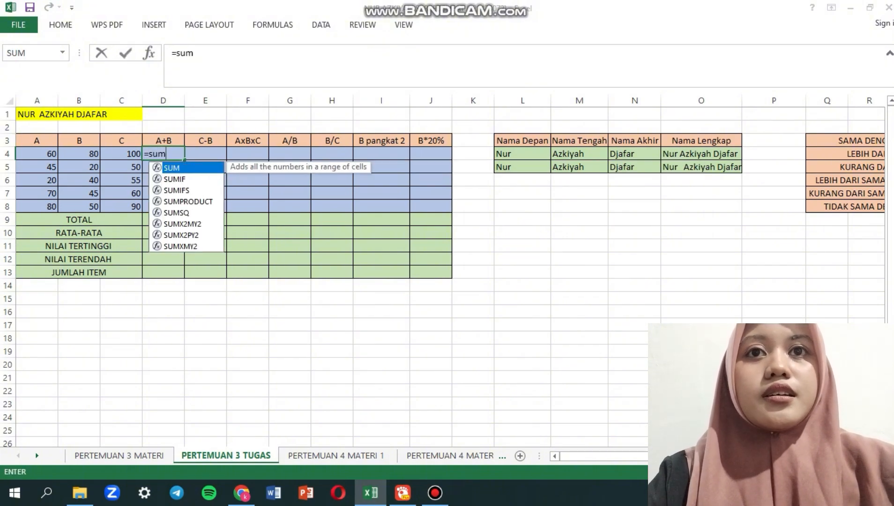
{"action": "key", "text": "Tab"}
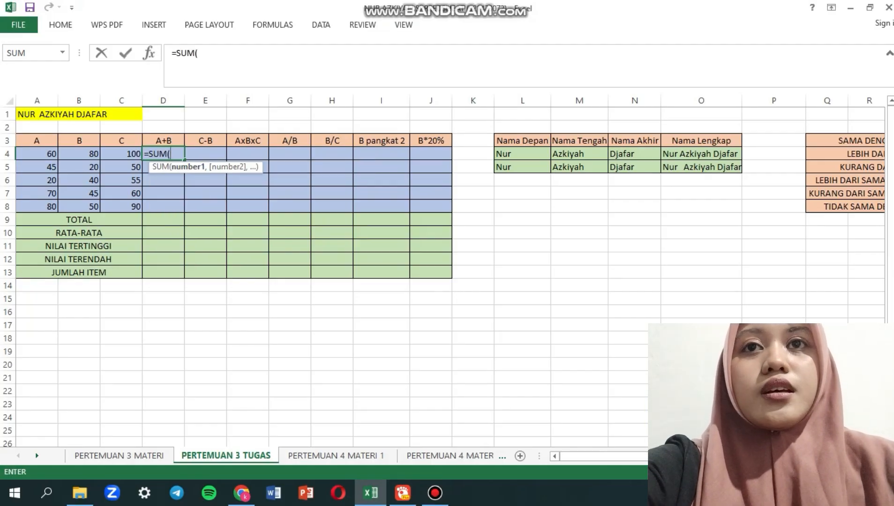
{"action": "left_click", "coordinate": [37, 153]}
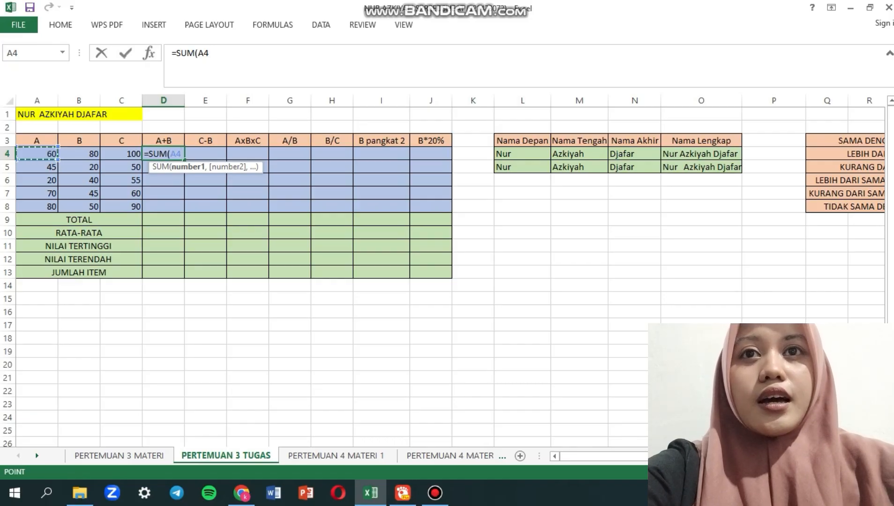
{"action": "type", "text": "+"}
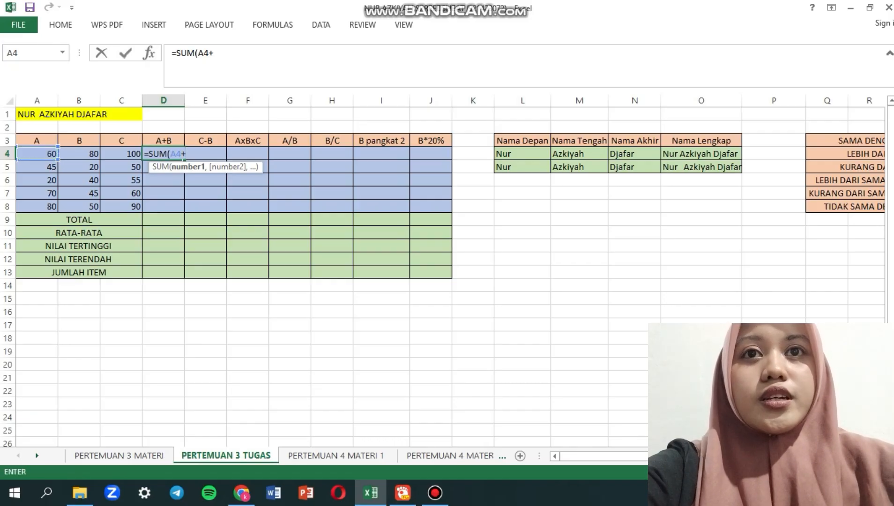
{"action": "left_click", "coordinate": [79, 154]}
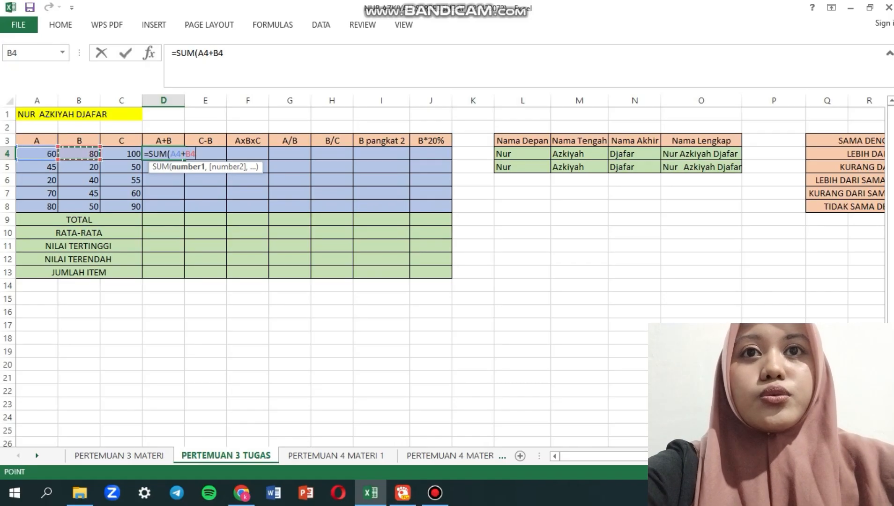
{"action": "key", "text": "Return"}
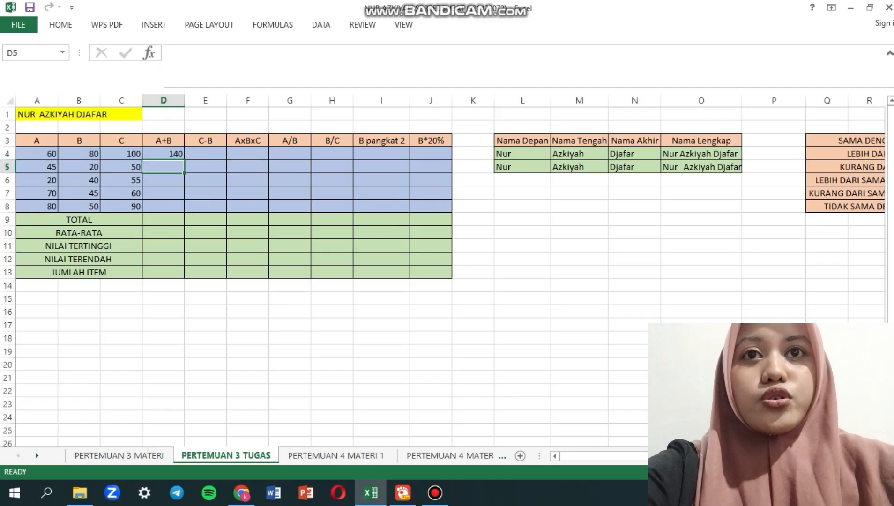
{"action": "left_click", "coordinate": [163, 154]}
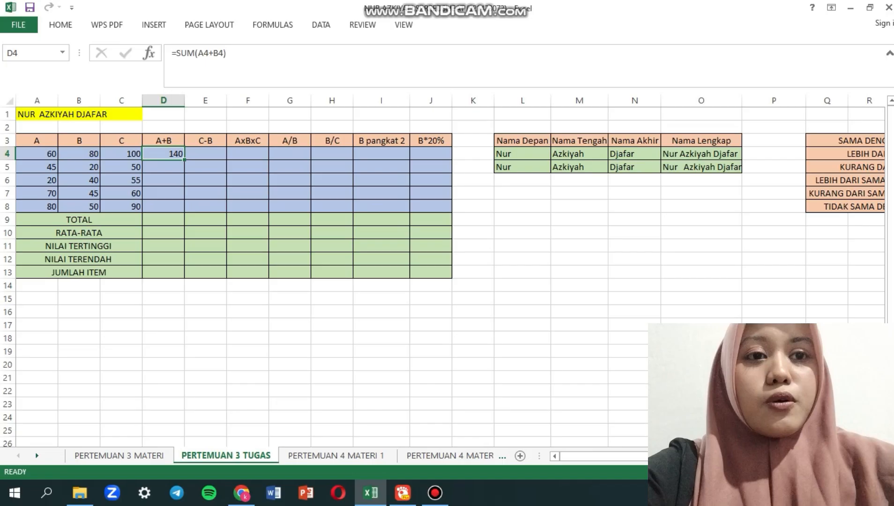
{"action": "left_click_drag", "start_coordinate": [184, 159], "coordinate": [178, 208]}
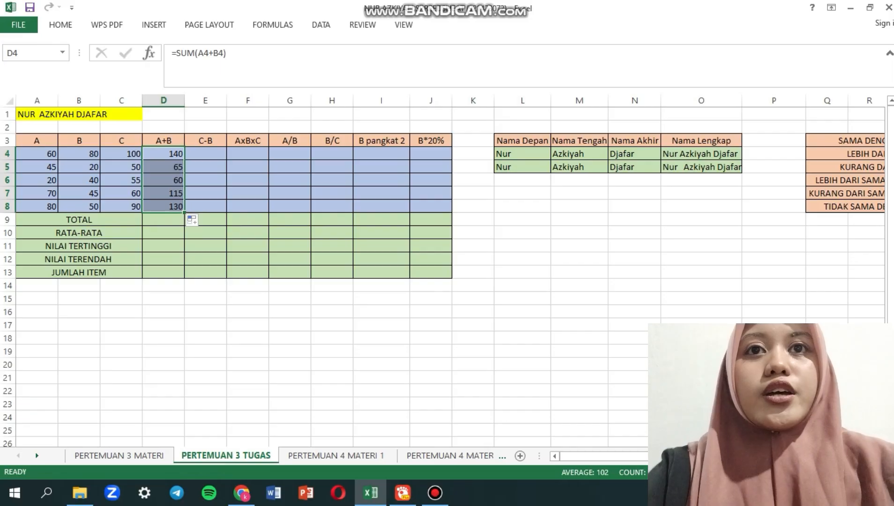
- Calculate the C-B column by entering =SUM(C4-B4) in E4 and filling the formula down to E8
{"action": "left_click", "coordinate": [205, 154]}
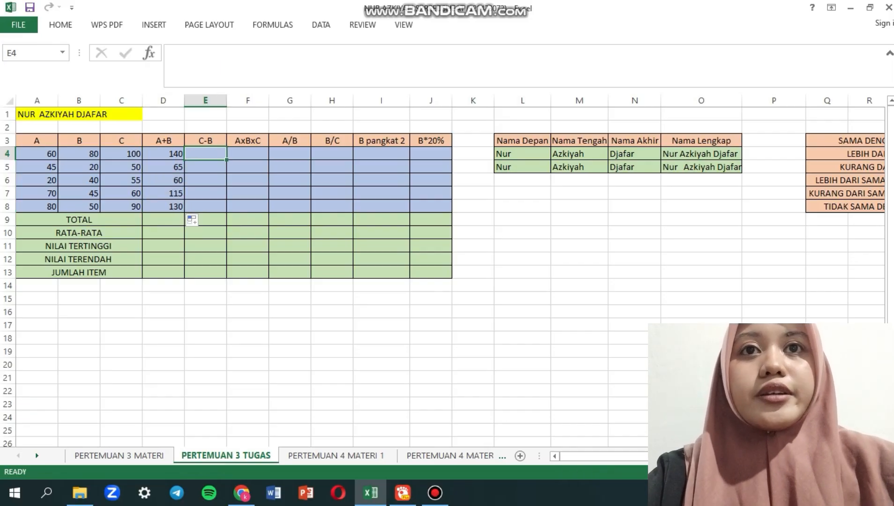
{"action": "type", "text": "=su"}
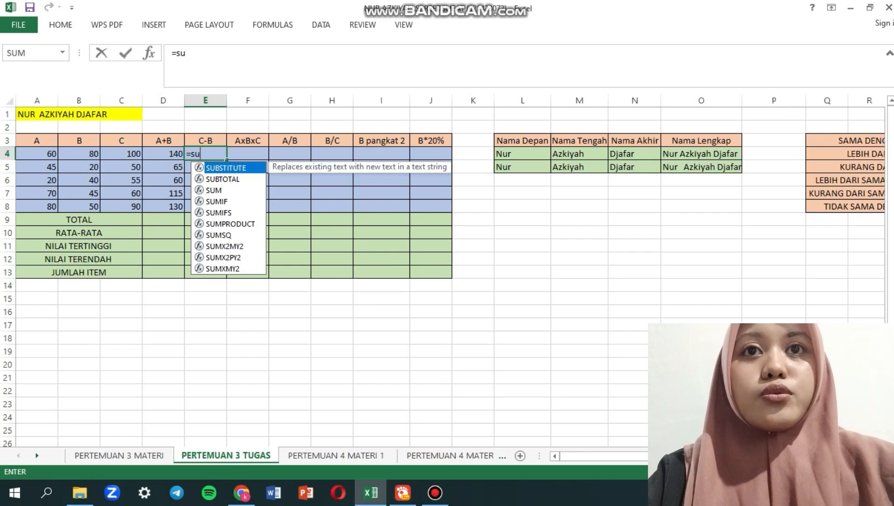
{"action": "type", "text": "m"}
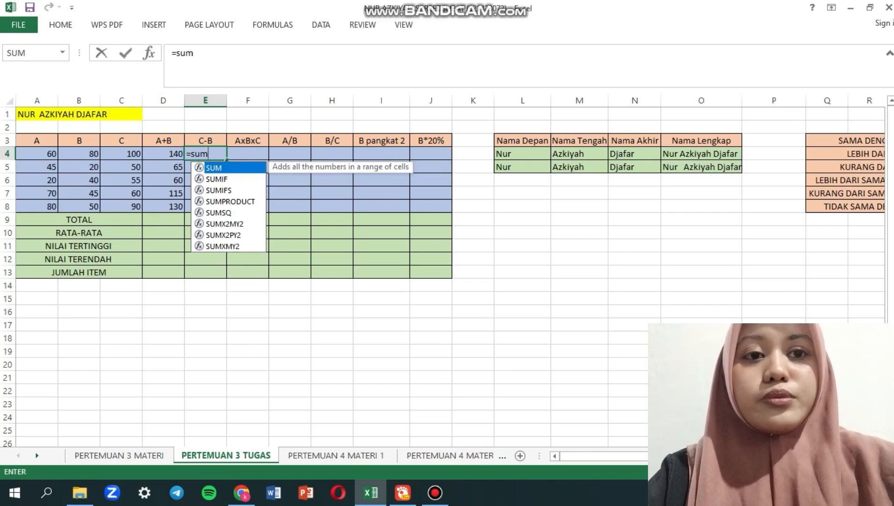
{"action": "key", "text": "Tab"}
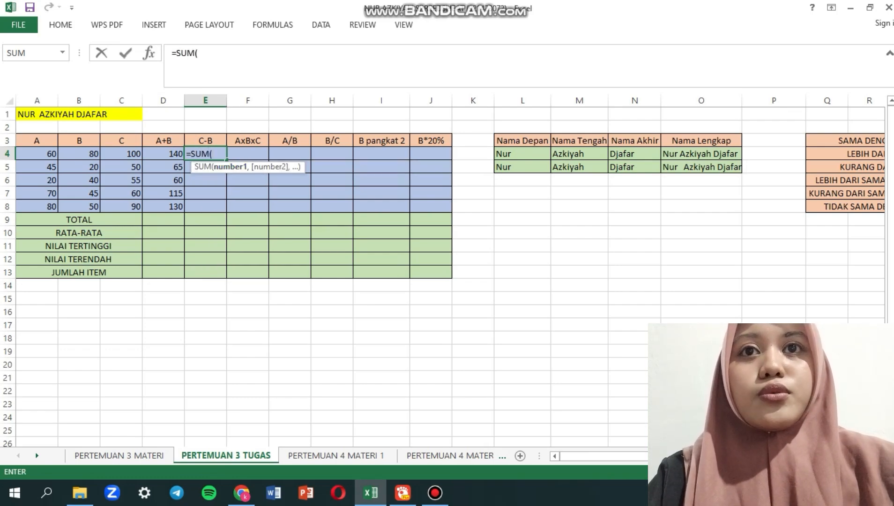
{"action": "left_click", "coordinate": [122, 154]}
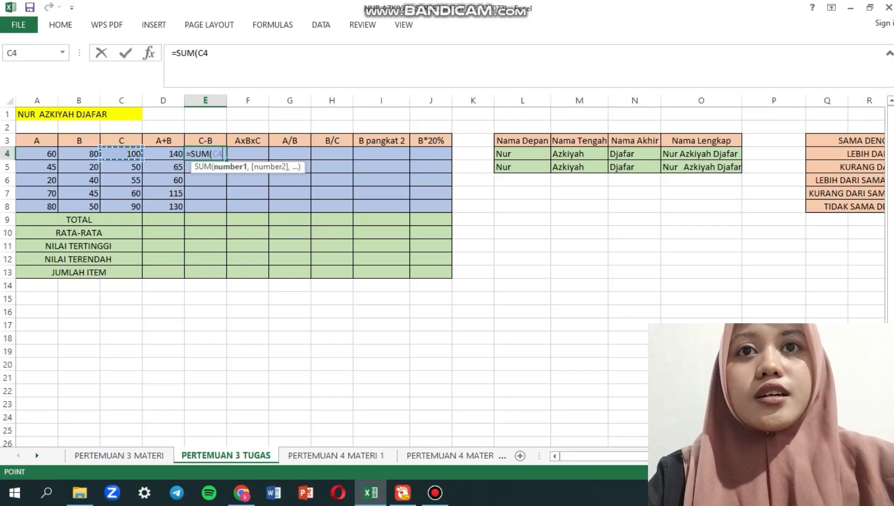
{"action": "type", "text": "-"}
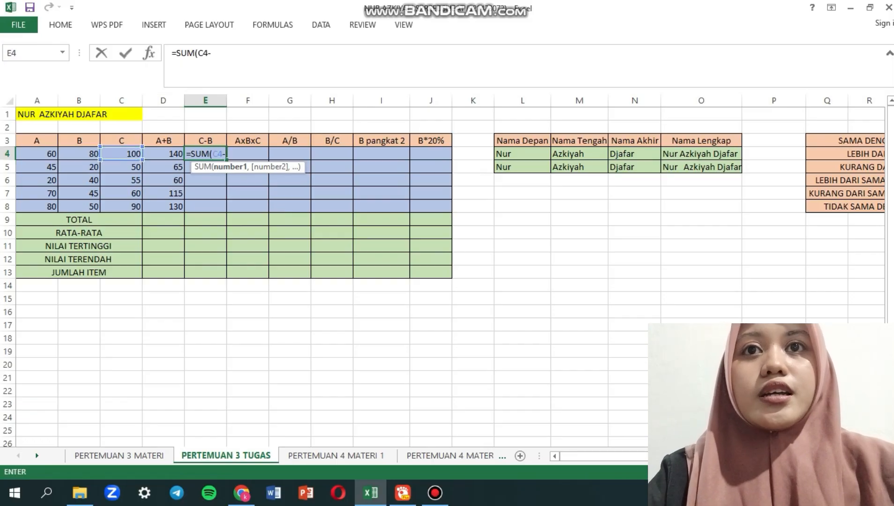
{"action": "left_click", "coordinate": [79, 153]}
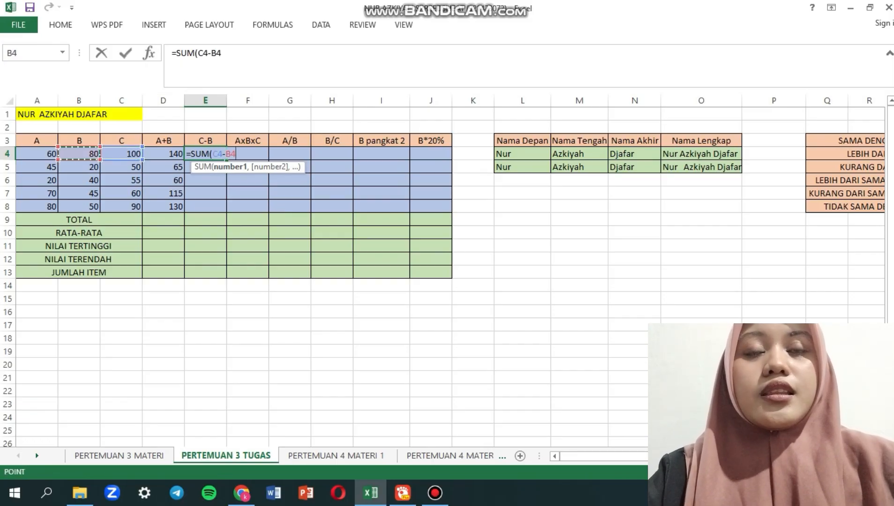
{"action": "key", "text": "Return"}
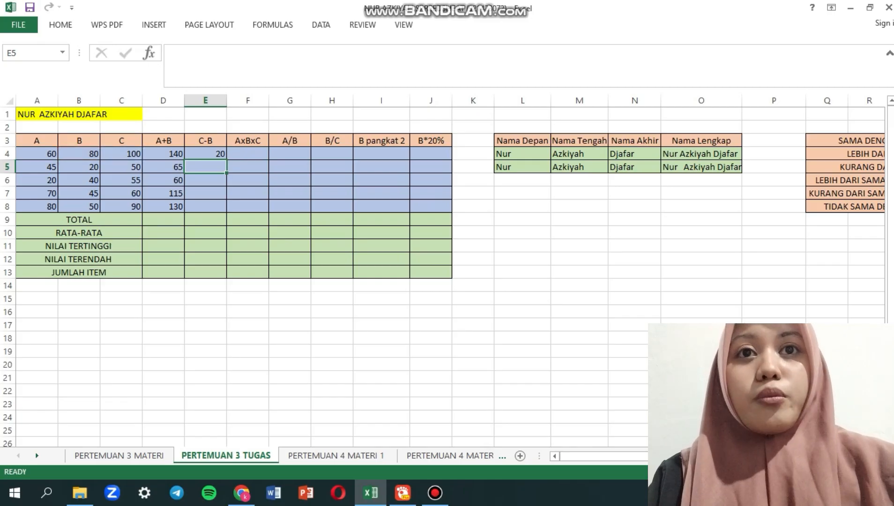
{"action": "left_click", "coordinate": [205, 153]}
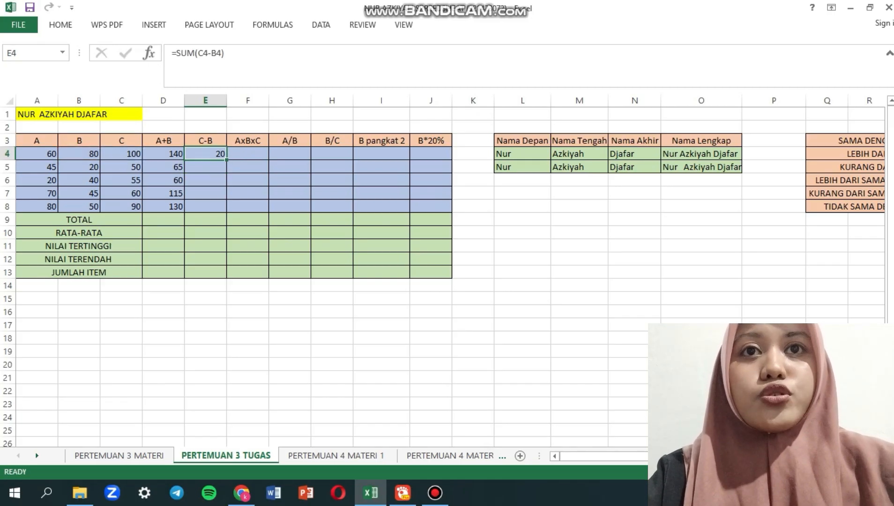
{"action": "left_click_drag", "start_coordinate": [226, 160], "coordinate": [227, 212]}
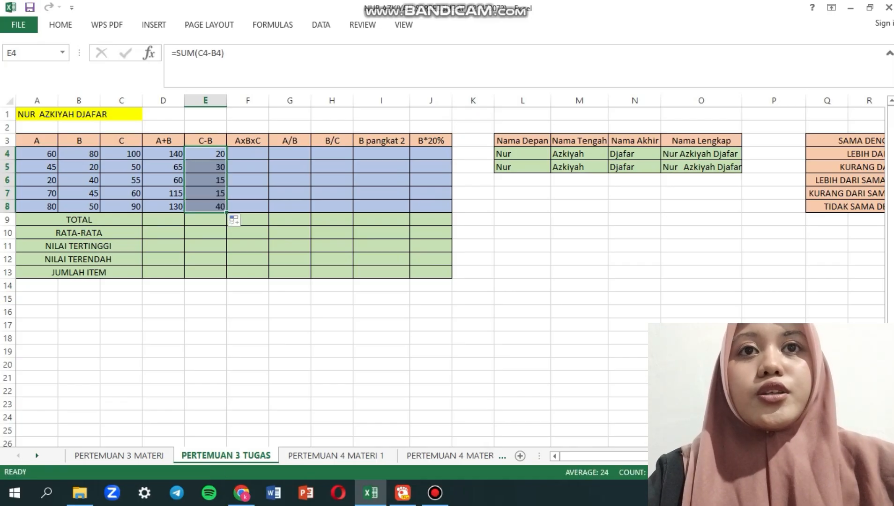
- Calculate the AxBxC column by entering =SUM(A4*B4*C4) in F4 and filling the formula down to F8
{"action": "left_click", "coordinate": [248, 153]}
{"action": "type", "text": "=sum"}
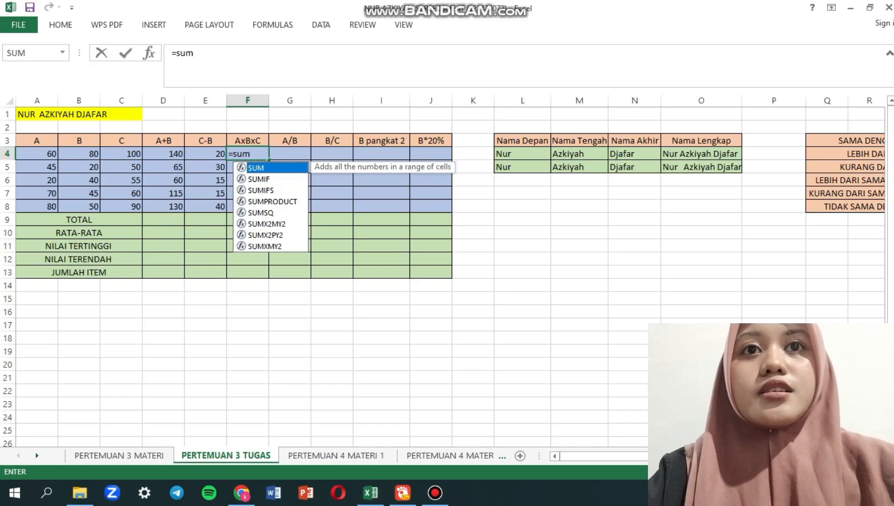
{"action": "key", "text": "Tab"}
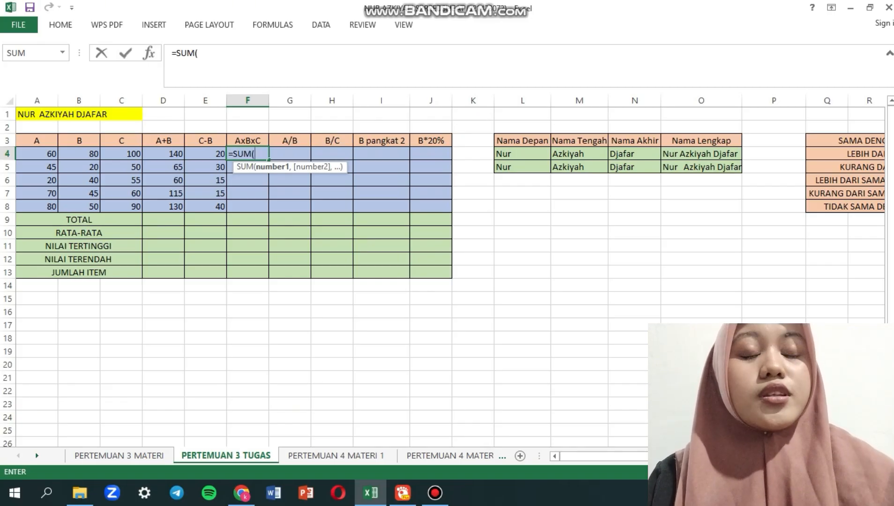
{"action": "left_click", "coordinate": [46, 154]}
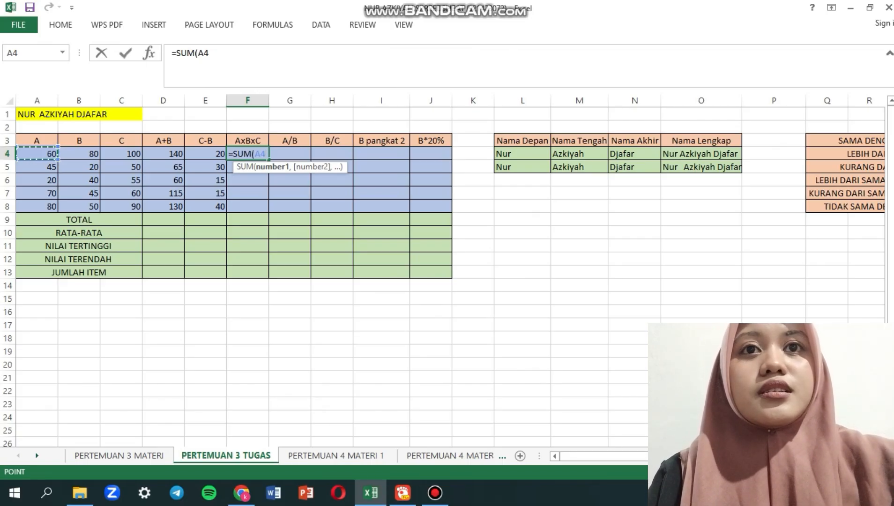
{"action": "type", "text": "*"}
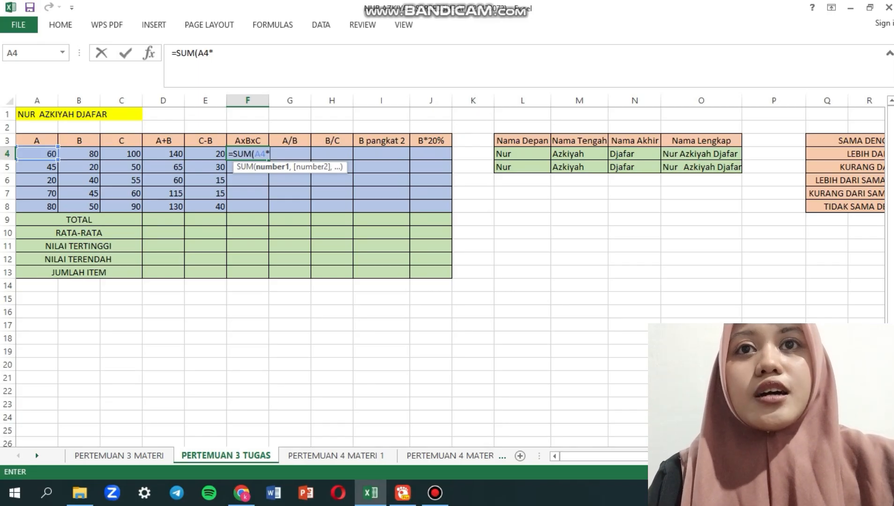
{"action": "left_click", "coordinate": [79, 154]}
{"action": "type", "text": "*"}
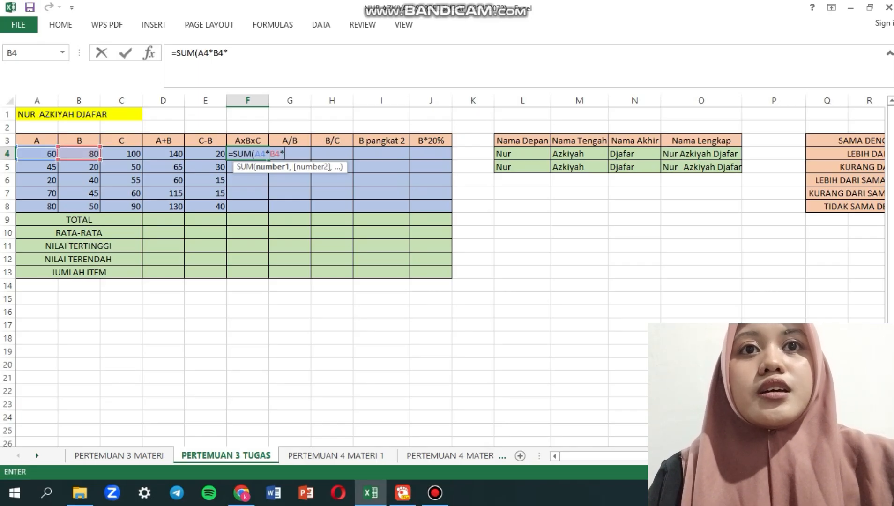
{"action": "left_click", "coordinate": [102, 156]}
{"action": "key", "text": "Return"}
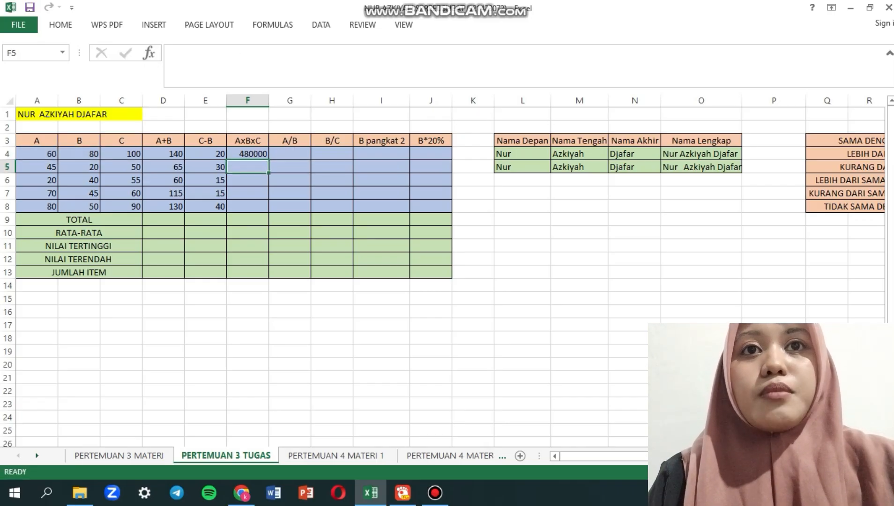
{"action": "key", "text": "Up"}
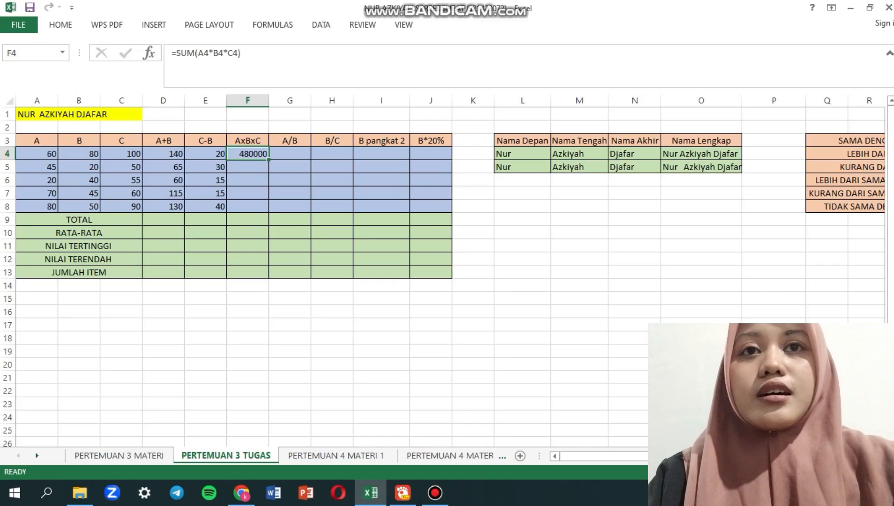
{"action": "left_click_drag", "start_coordinate": [268, 159], "coordinate": [269, 211]}
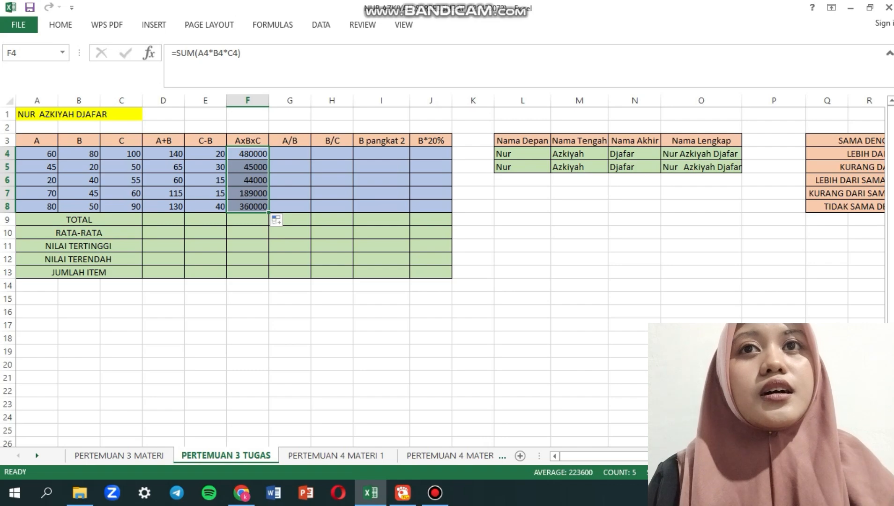
- Calculate the A/B column by entering =SUM(A4/B4) in G4 and filling the formula down to G8
{"action": "left_click", "coordinate": [290, 153]}
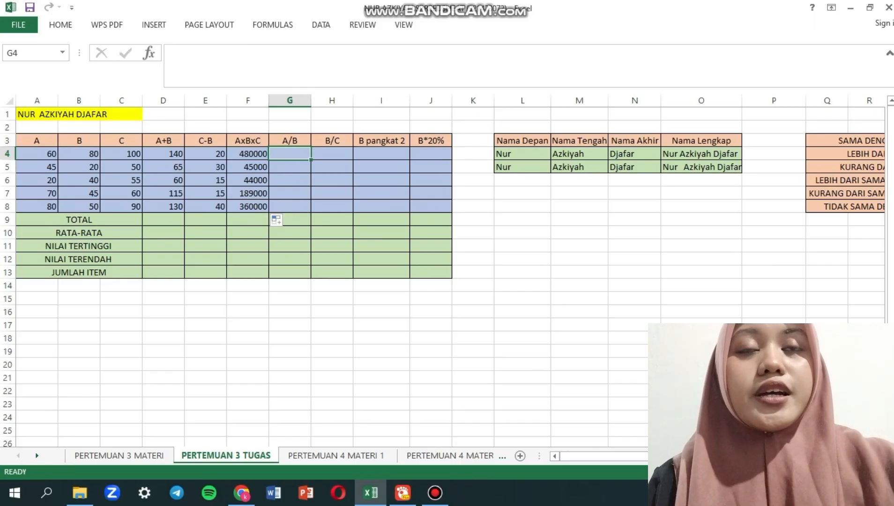
{"action": "type", "text": "="}
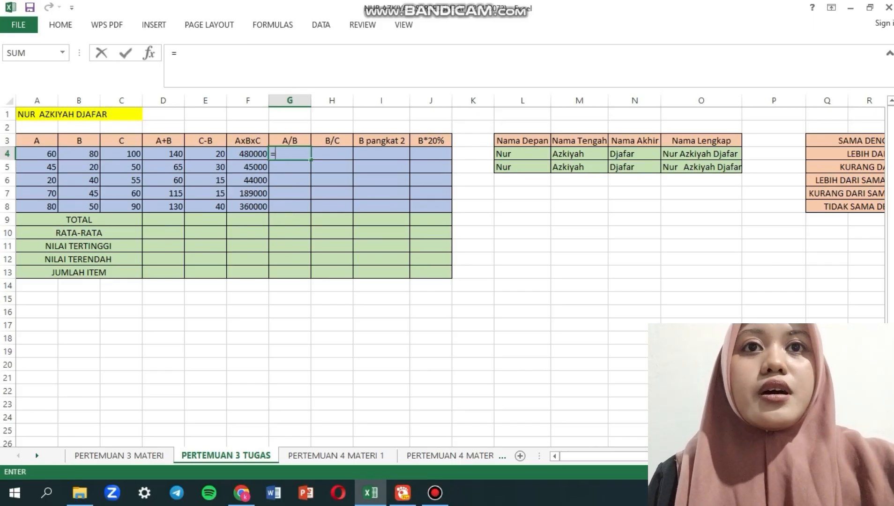
{"action": "type", "text": "sum"}
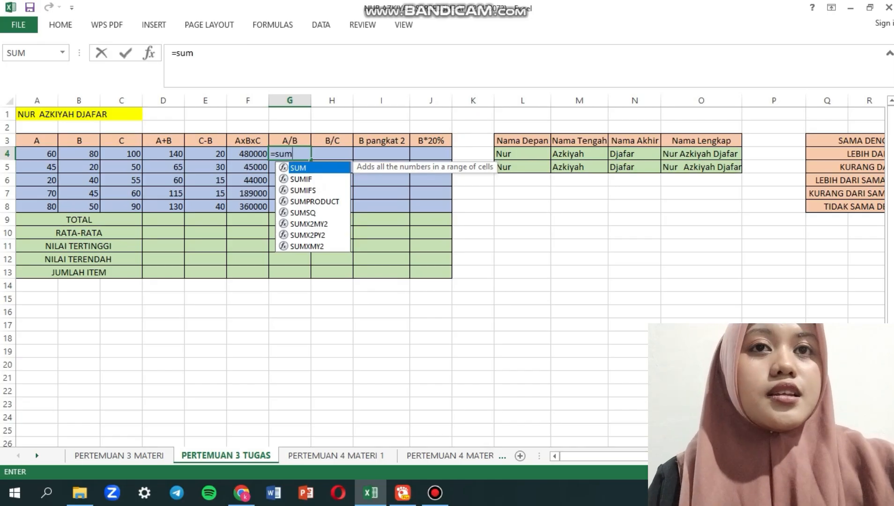
{"action": "key", "text": "Tab"}
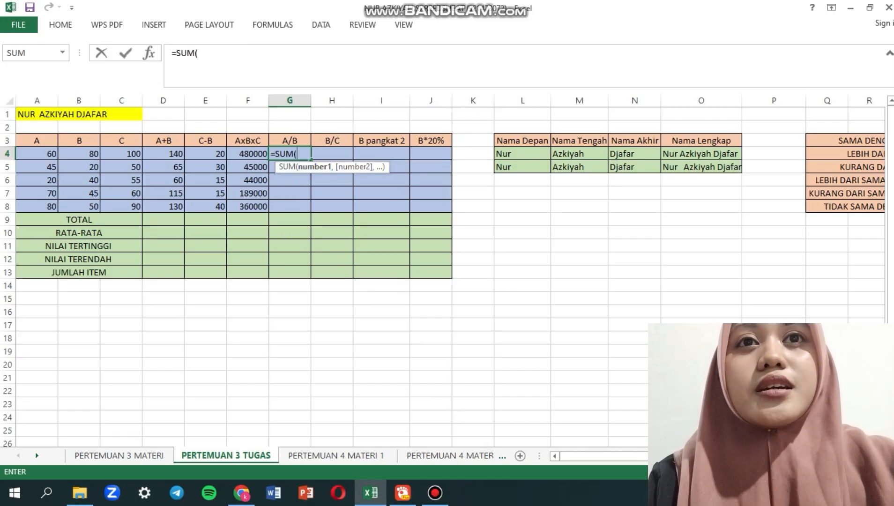
{"action": "left_click", "coordinate": [37, 154]}
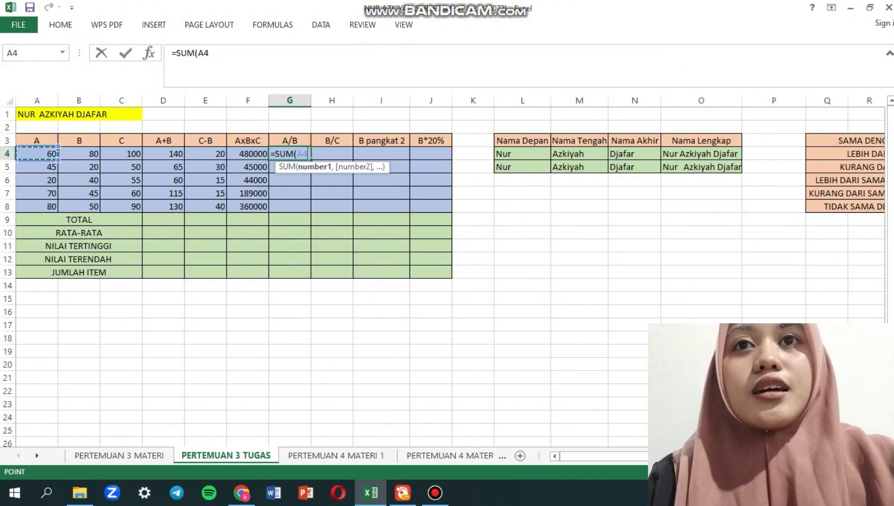
{"action": "type", "text": "/"}
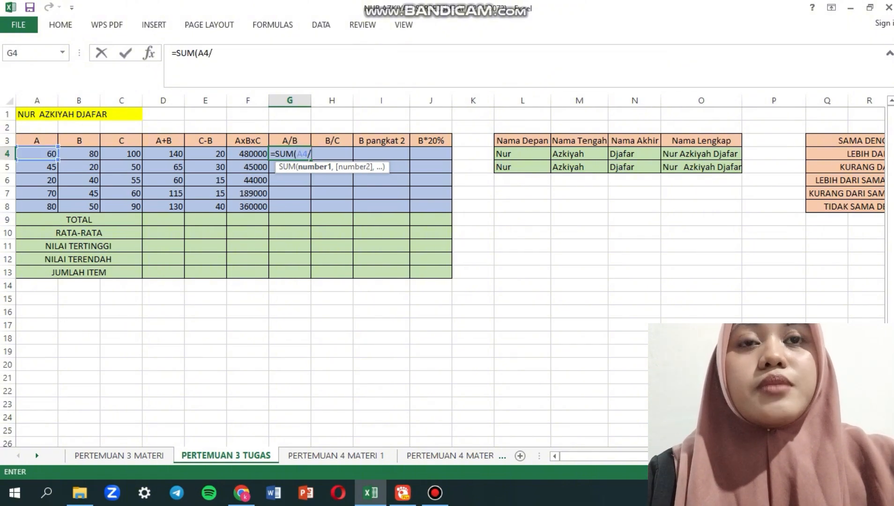
{"action": "left_click", "coordinate": [79, 154]}
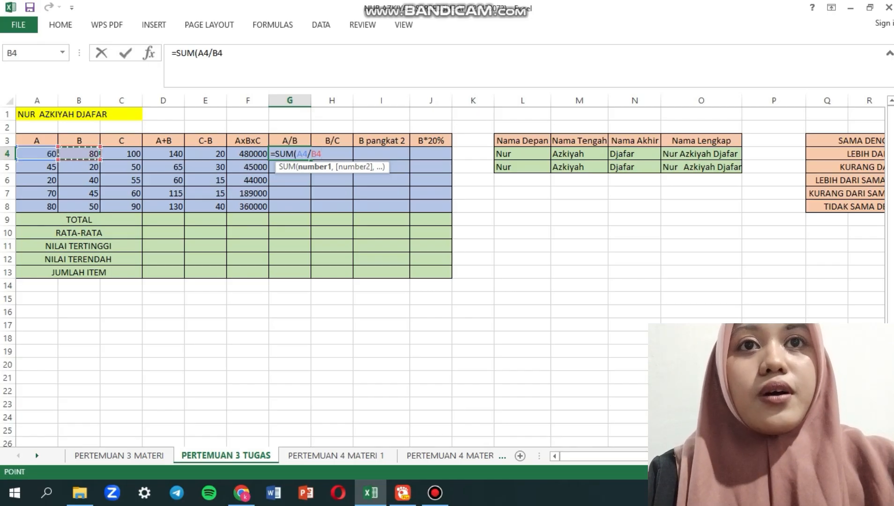
{"action": "key", "text": "Return"}
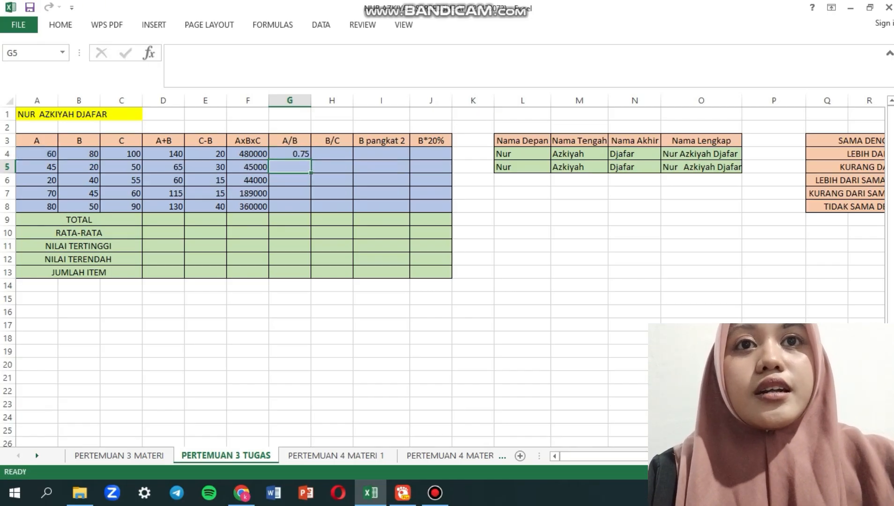
{"action": "left_click", "coordinate": [289, 154]}
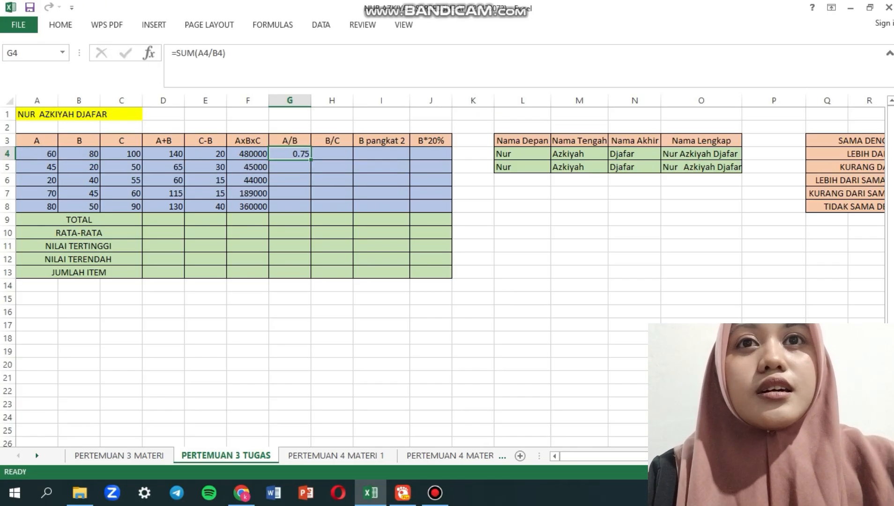
{"action": "left_click_drag", "start_coordinate": [311, 160], "coordinate": [304, 211]}
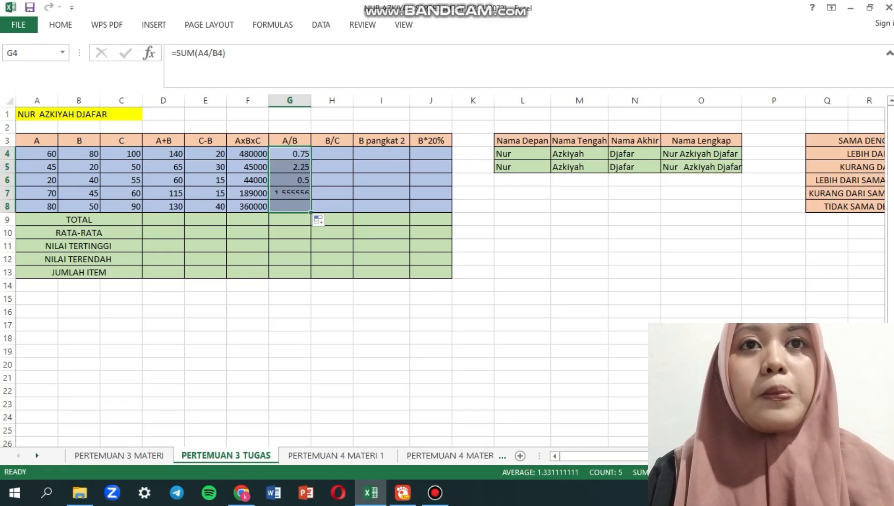
- Calculate the B/C column by entering =SUM(B4/C4) in H4 and filling the formula down to H8
{"action": "left_click", "coordinate": [332, 153]}
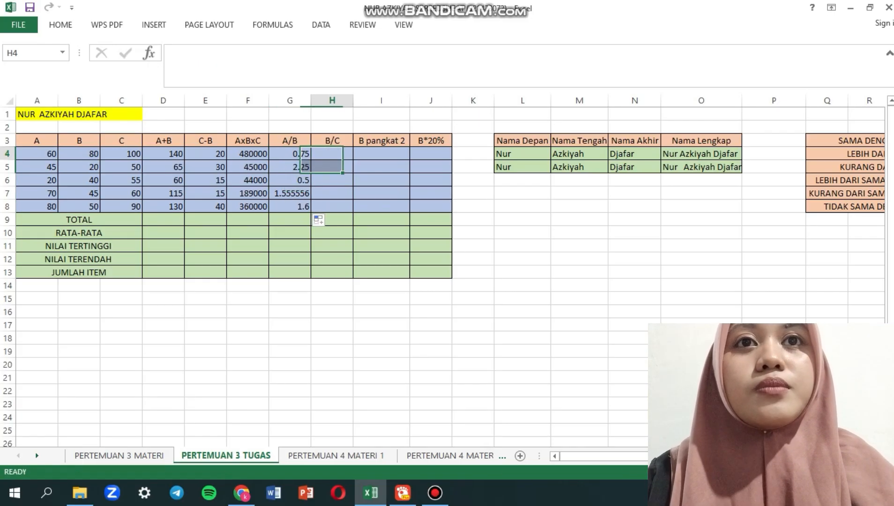
{"action": "type", "text": "=sum"}
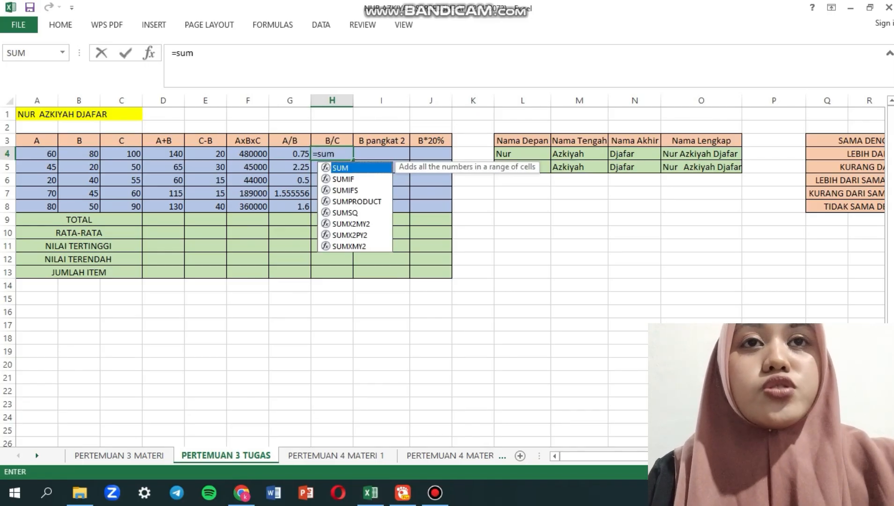
{"action": "key", "text": "Tab"}
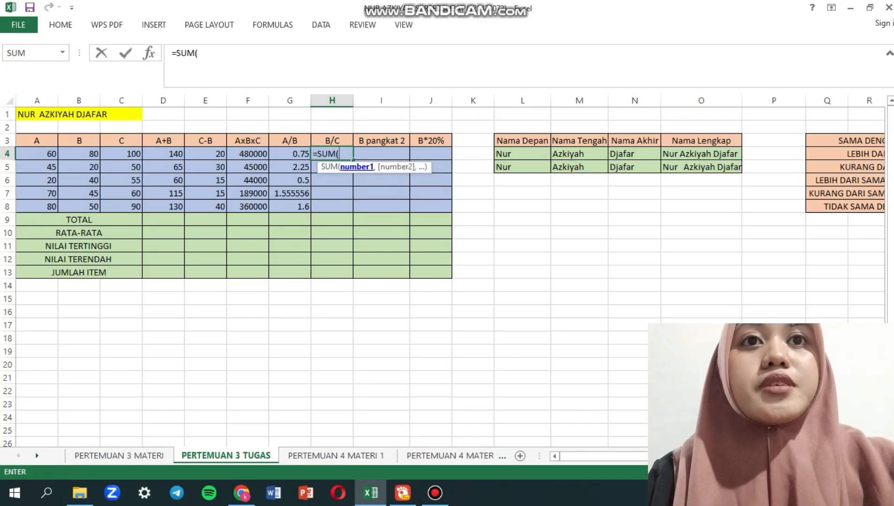
{"action": "left_click", "coordinate": [78, 153]}
{"action": "type", "text": "/"}
{"action": "left_click", "coordinate": [121, 154]}
{"action": "key", "text": "Return"}
{"action": "left_click", "coordinate": [332, 153]}
{"action": "left_click_drag", "start_coordinate": [353, 160], "coordinate": [352, 209]}
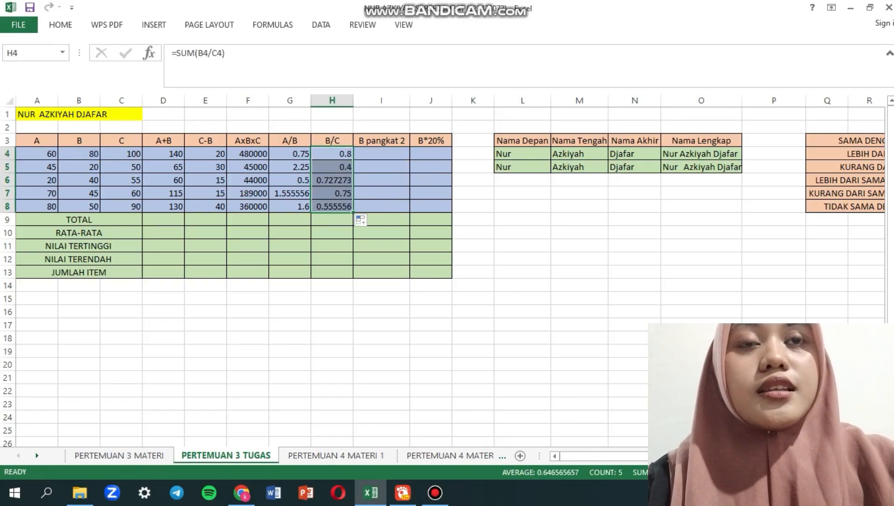
- Calculate the B pangkat 2 column by entering =SUM(B4^2) in I4 and filling the formula down to I8
{"action": "left_click", "coordinate": [381, 154]}
{"action": "type", "text": "=sum"}
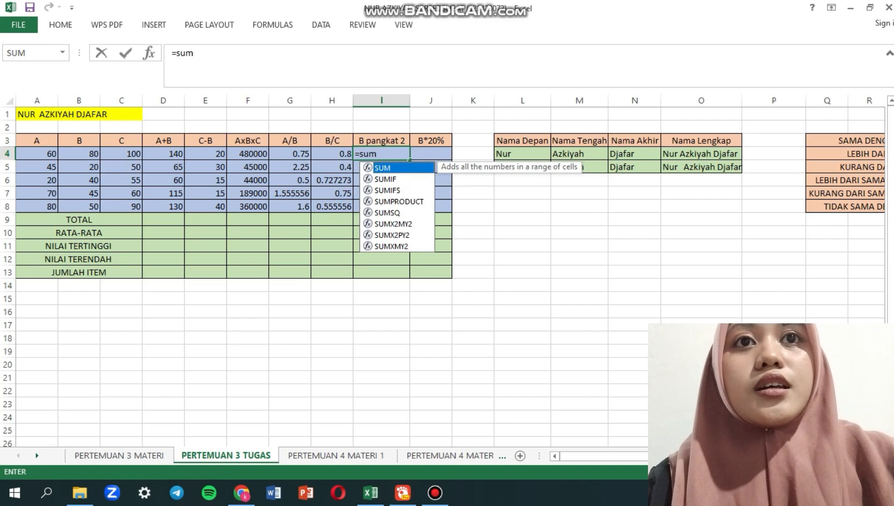
{"action": "key", "text": "Tab"}
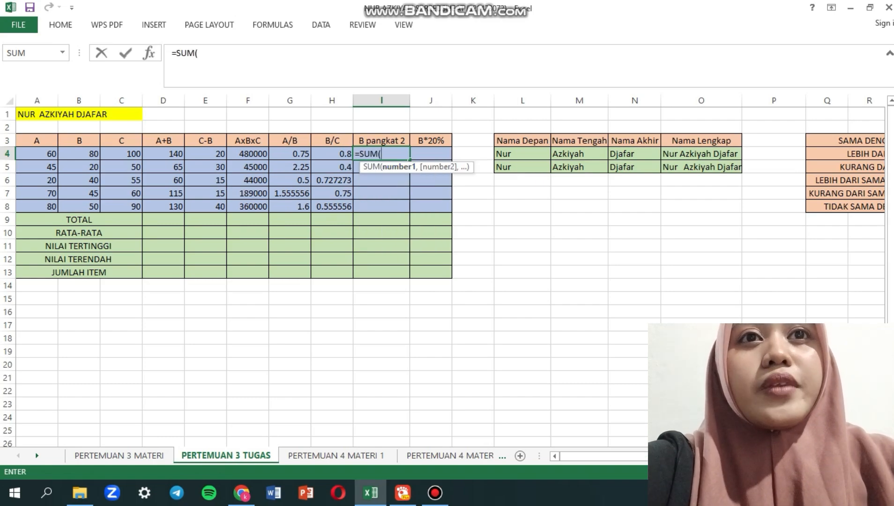
{"action": "left_click", "coordinate": [79, 154]}
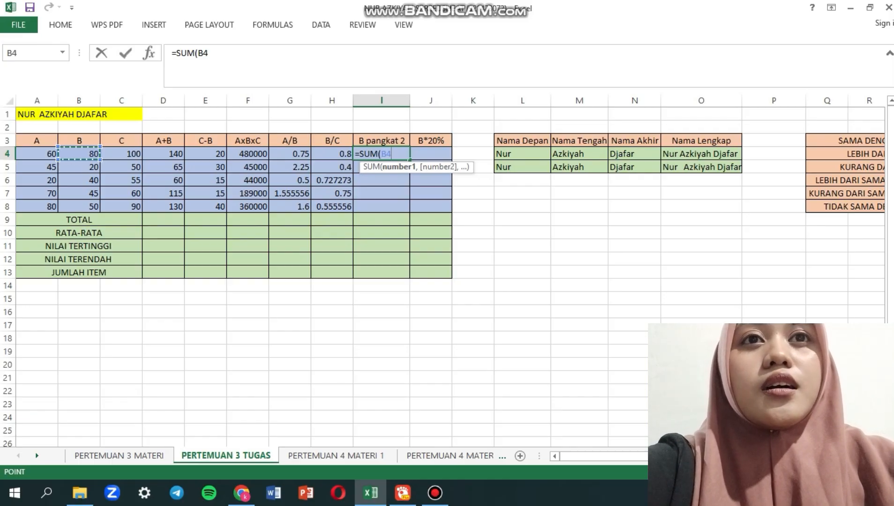
{"action": "type", "text": "^"}
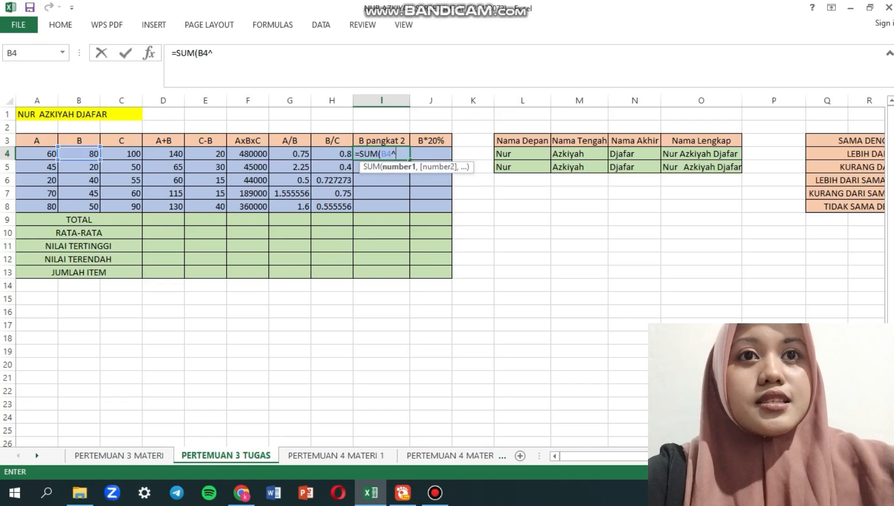
{"action": "type", "text": "2"}
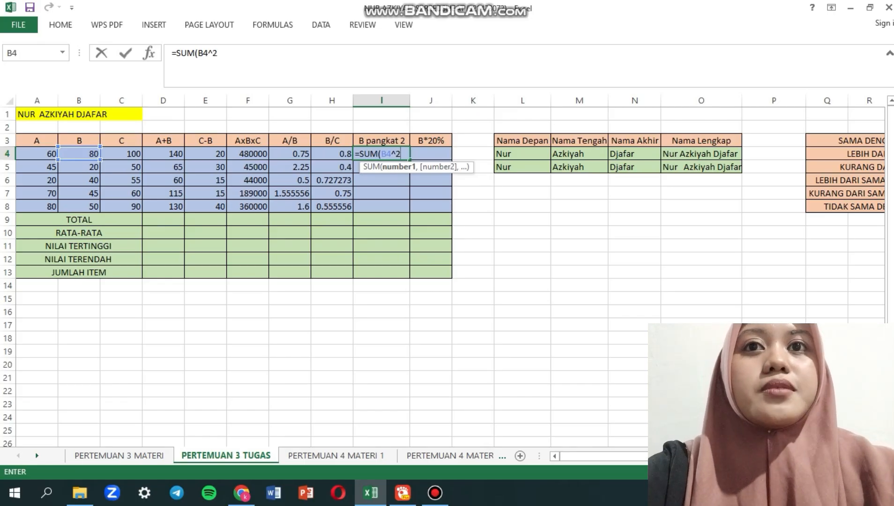
{"action": "key", "text": "Return"}
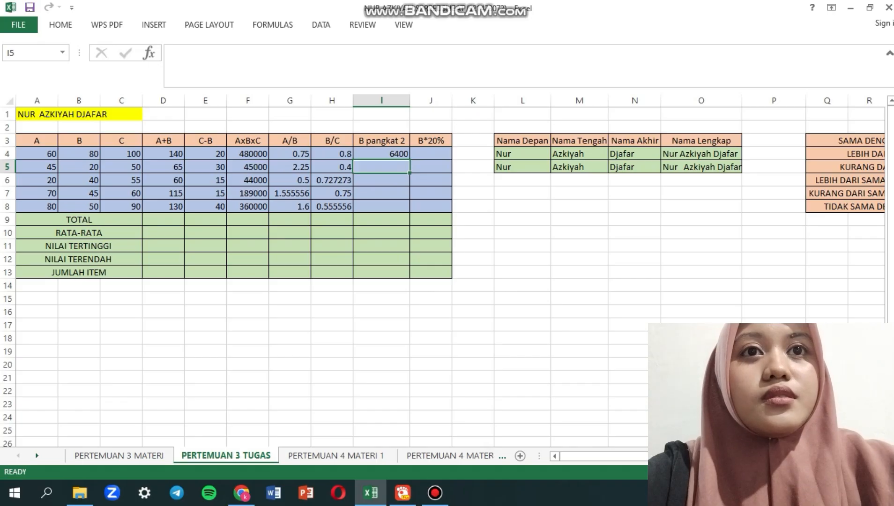
{"action": "left_click", "coordinate": [381, 154]}
{"action": "left_click_drag", "start_coordinate": [409, 160], "coordinate": [409, 208]}
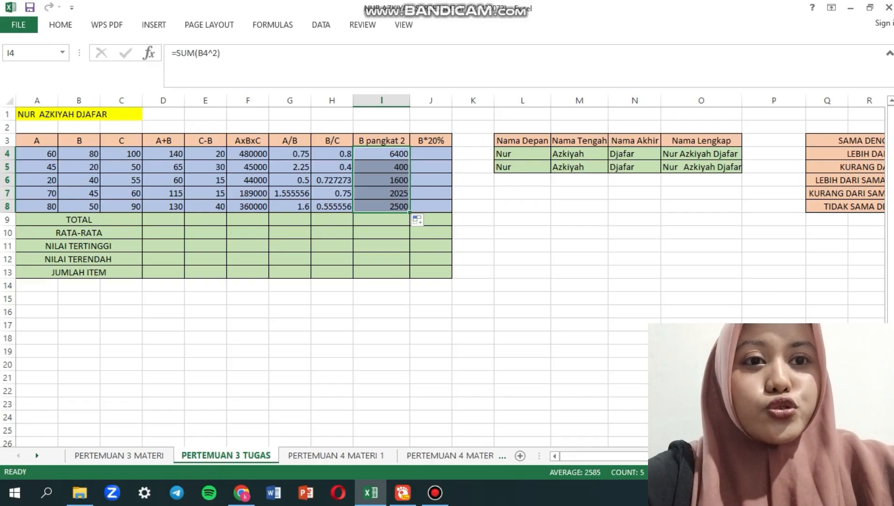
- Calculate the B*20% column by entering =SUM(B4*20%) in J4 and filling the formula down to J8
{"action": "left_click", "coordinate": [431, 154]}
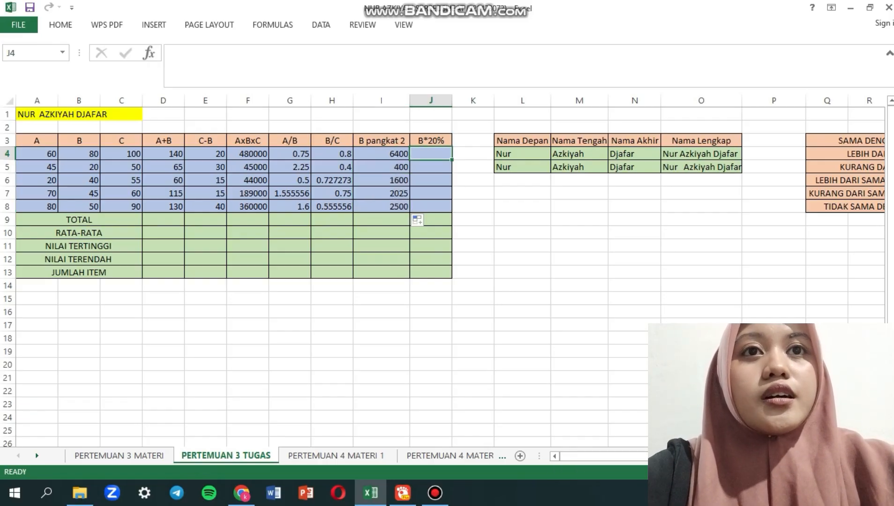
{"action": "type", "text": "=su"}
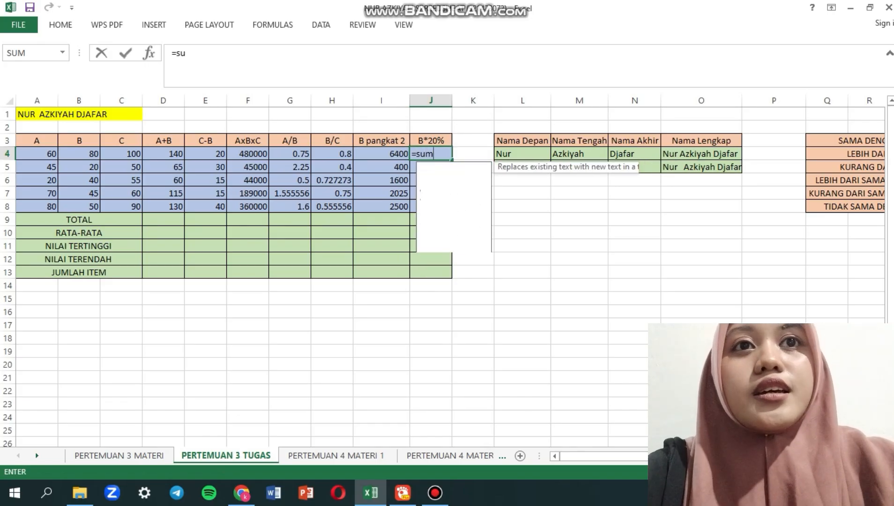
{"action": "type", "text": "m"}
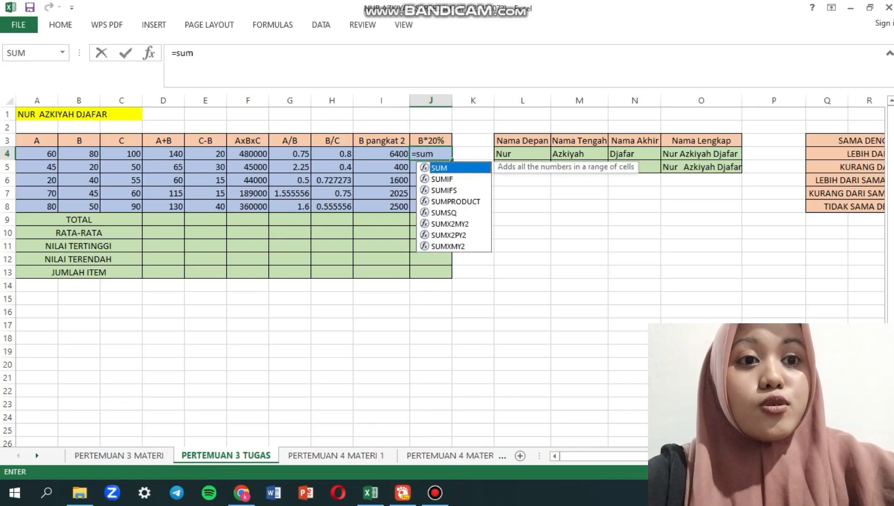
{"action": "key", "text": "Tab"}
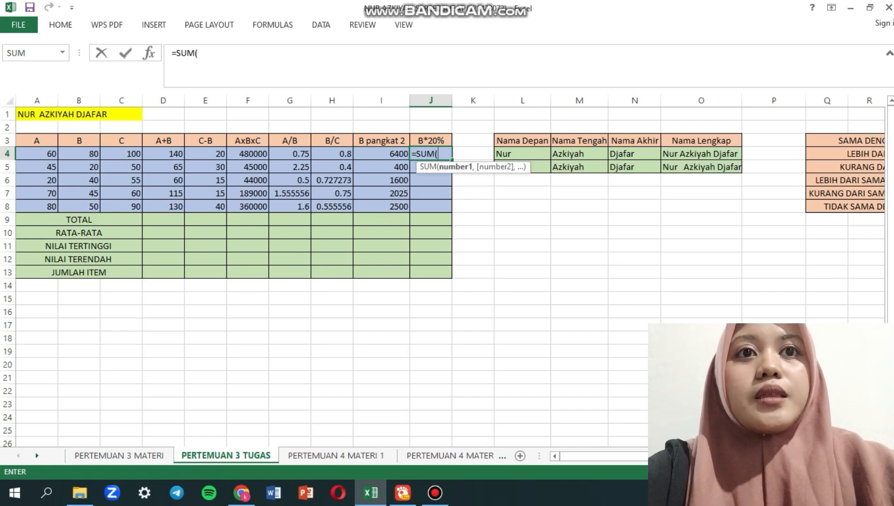
{"action": "left_click", "coordinate": [79, 154]}
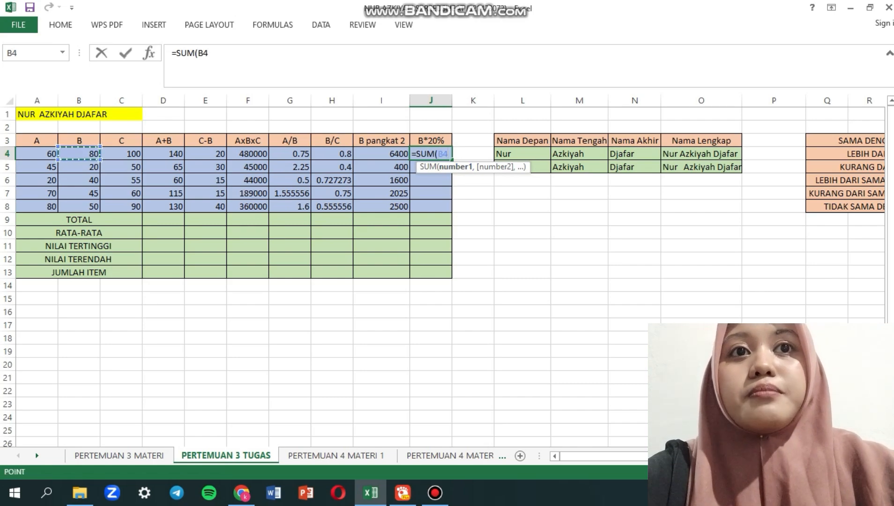
{"action": "type", "text": "*"}
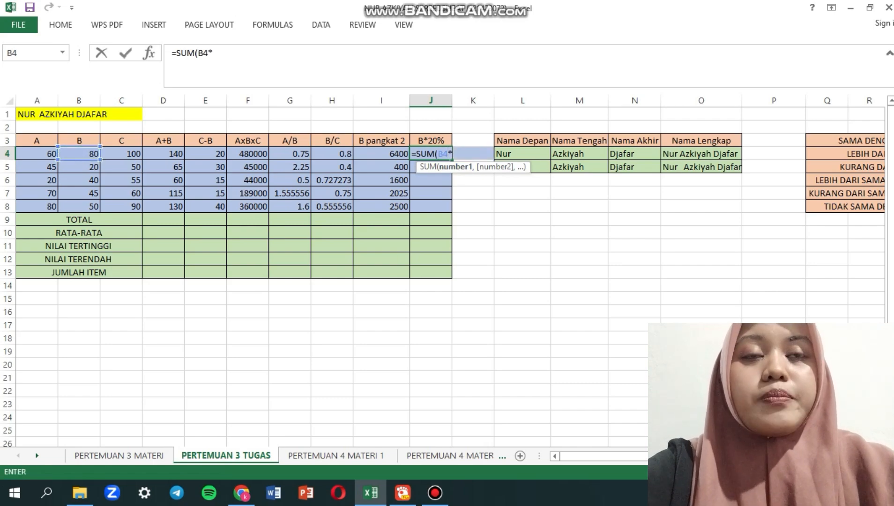
{"action": "type", "text": "20%"}
{"action": "key", "text": "Return"}
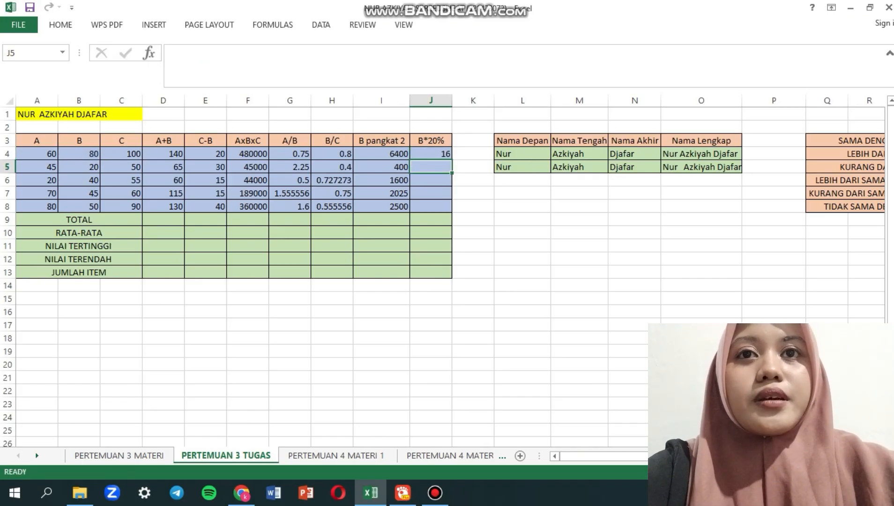
{"action": "left_click", "coordinate": [431, 153]}
{"action": "left_click_drag", "start_coordinate": [452, 160], "coordinate": [451, 210]}
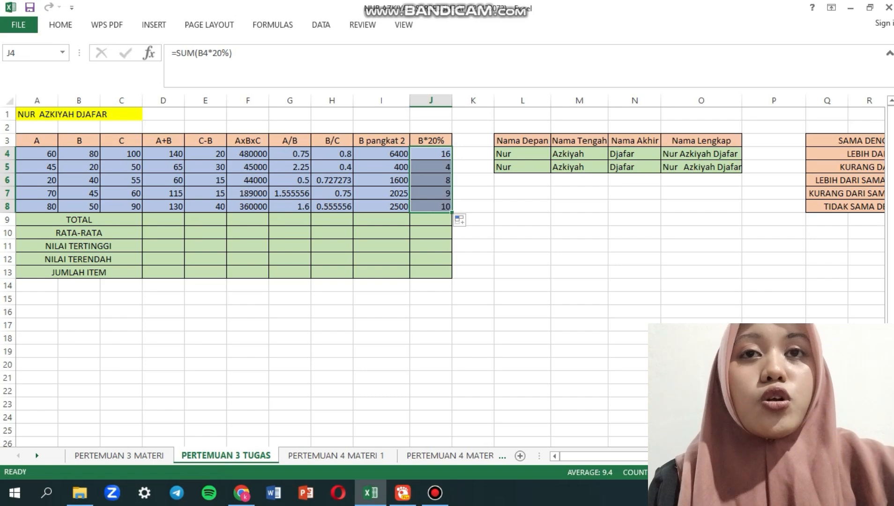
- Calculate the TOTAL row by entering =SUM(D4:D8) in D9 and filling the formula across to J9
{"action": "left_click", "coordinate": [163, 219]}
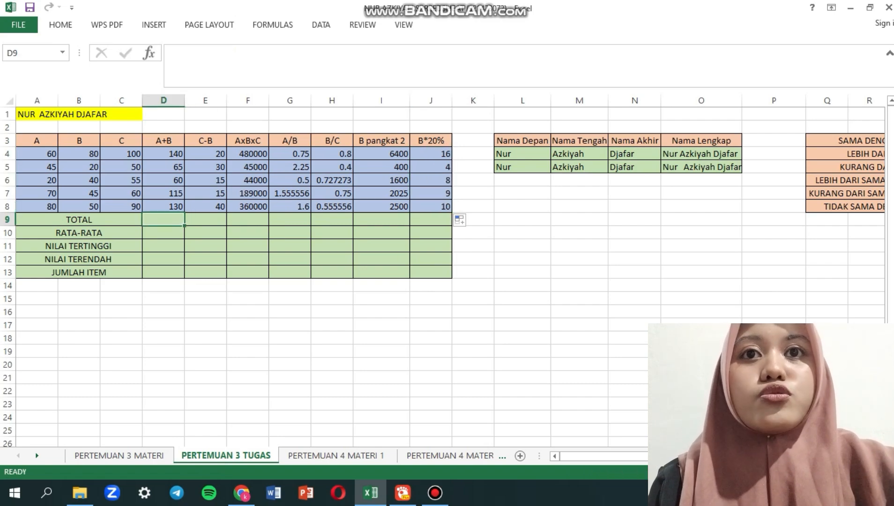
{"action": "type", "text": "="}
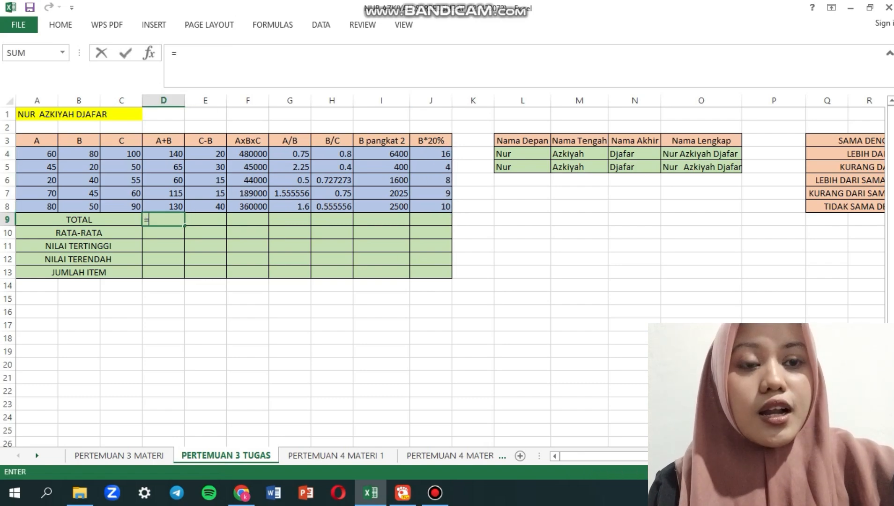
{"action": "type", "text": "sum"}
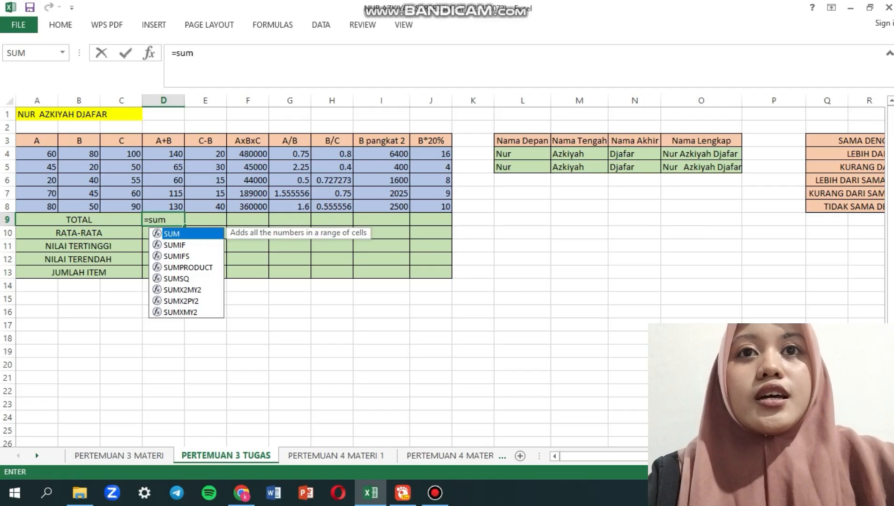
{"action": "key", "text": "Tab"}
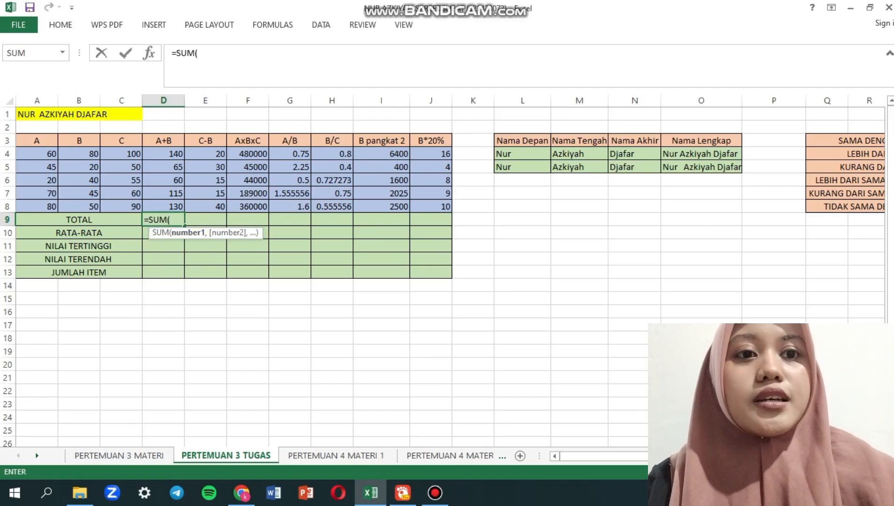
{"action": "left_click", "coordinate": [163, 153]}
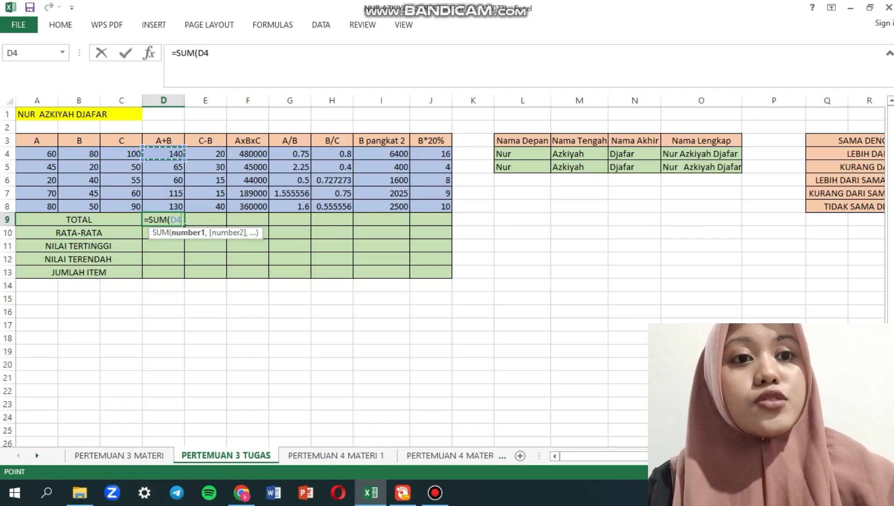
{"action": "left_click_drag", "start_coordinate": [174, 156], "coordinate": [178, 209]}
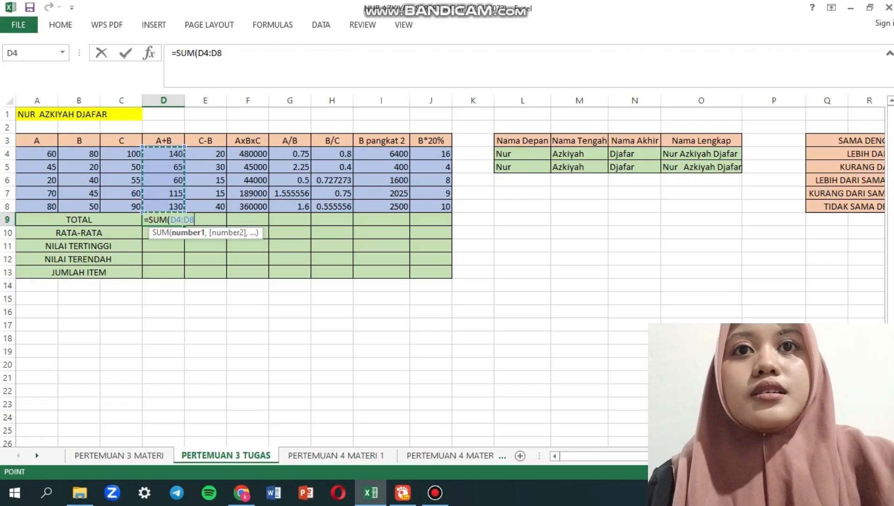
{"action": "key", "text": "Return"}
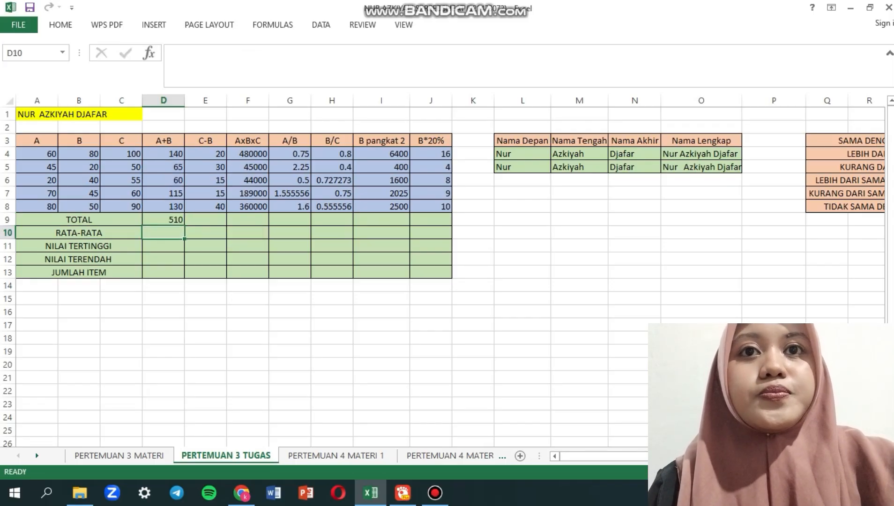
{"action": "key", "text": "Up"}
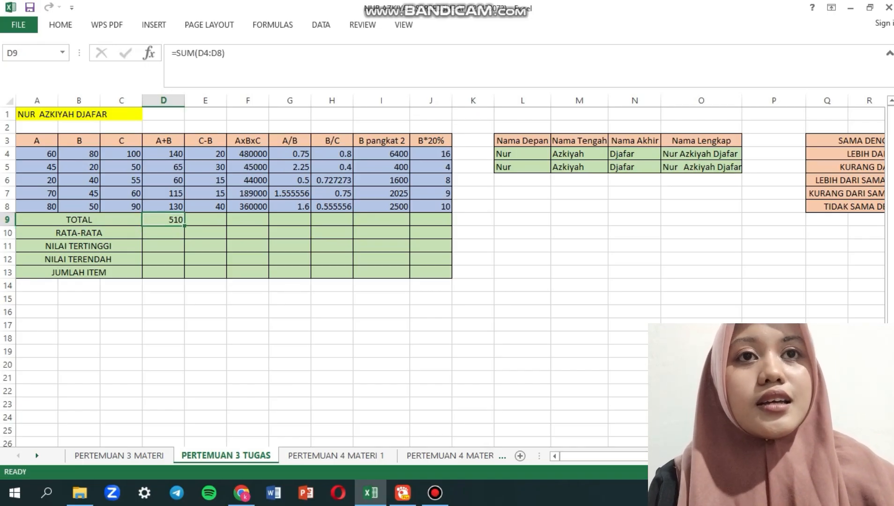
{"action": "left_click_drag", "start_coordinate": [184, 225], "coordinate": [445, 221]}
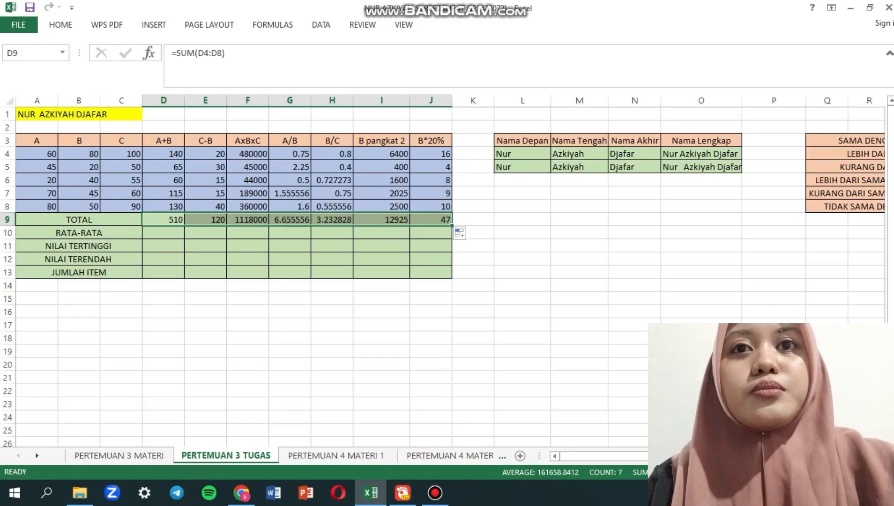
- Calculate the RATA-RATA row by entering =AVERAGE(D4:D8) in D10 and filling the formula across to J10
{"action": "left_click", "coordinate": [164, 233]}
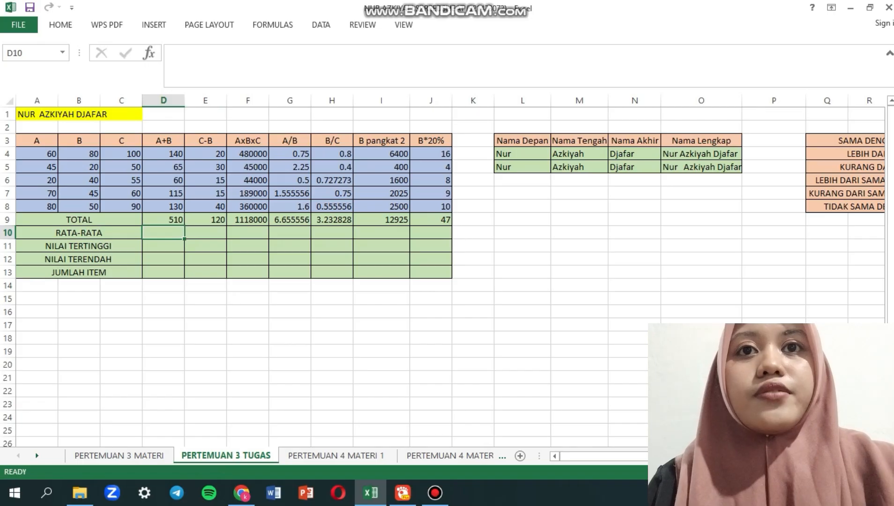
{"action": "type", "text": "=AVERAGE("}
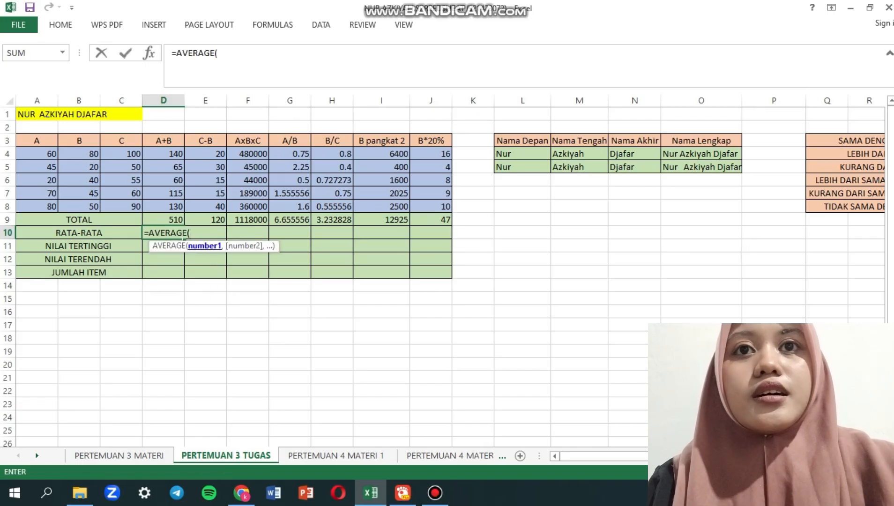
{"action": "left_click", "coordinate": [163, 153]}
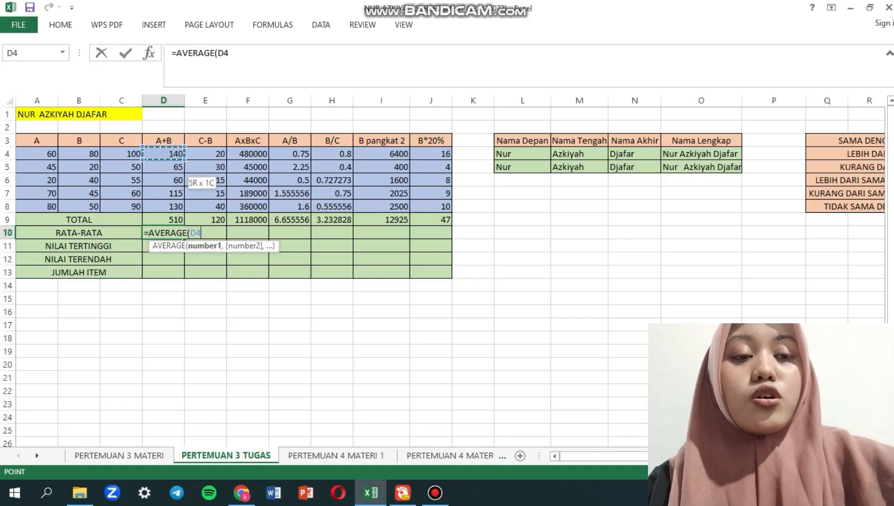
{"action": "left_click_drag", "start_coordinate": [163, 153], "coordinate": [163, 206]}
{"action": "key", "text": "Return"}
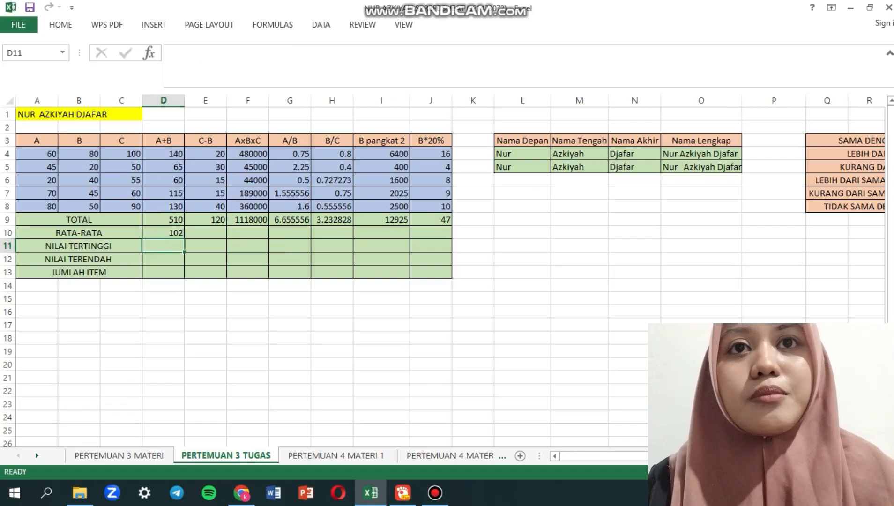
{"action": "left_click", "coordinate": [163, 233]}
{"action": "left_click_drag", "start_coordinate": [184, 239], "coordinate": [445, 234]}
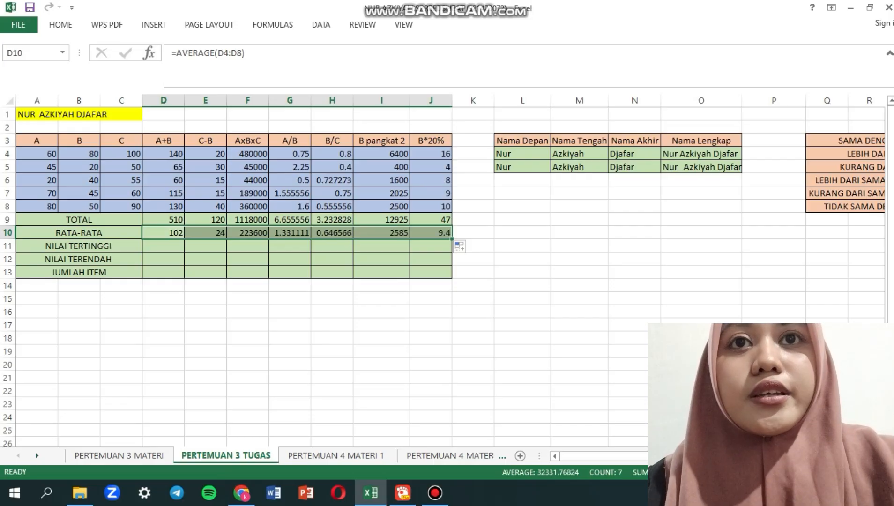
- Calculate the NILAI TERTINGGI row by inserting =MAX(D4:D10) in D11 and filling the formula across to J11
{"action": "left_click", "coordinate": [163, 246]}
{"action": "left_click", "coordinate": [60, 24]}
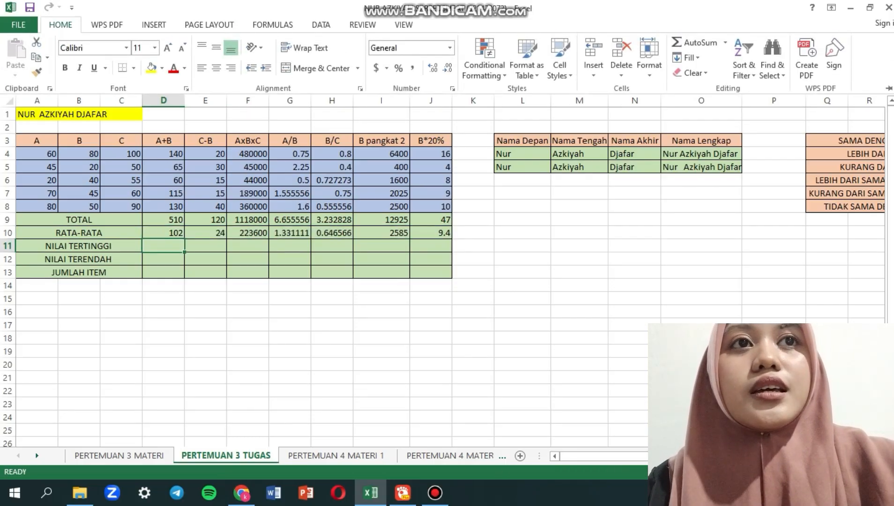
{"action": "left_click", "coordinate": [725, 42]}
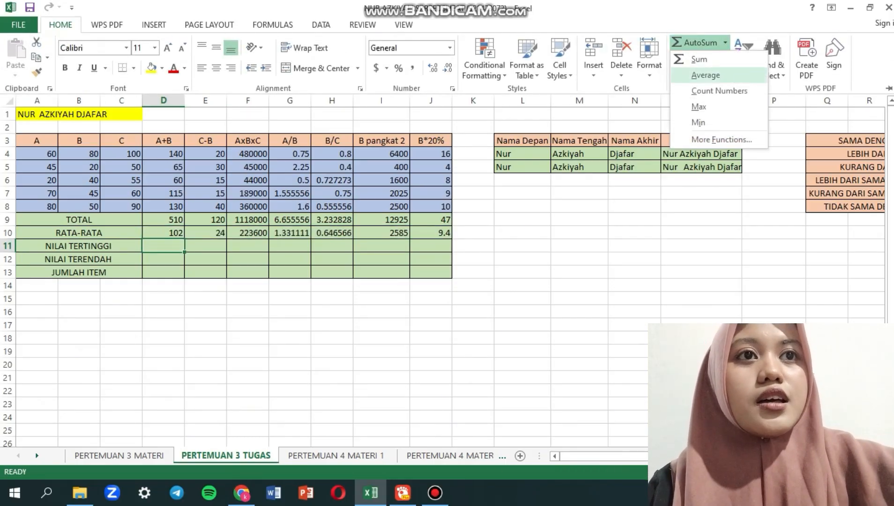
{"action": "left_click", "coordinate": [689, 106]}
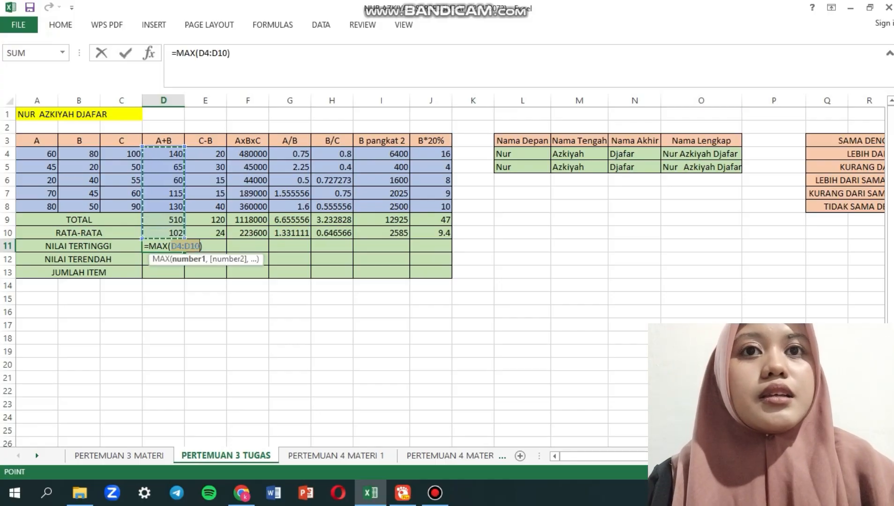
{"action": "key", "text": "Return"}
{"action": "left_click", "coordinate": [164, 245]}
{"action": "left_click_drag", "start_coordinate": [184, 252], "coordinate": [436, 249]}
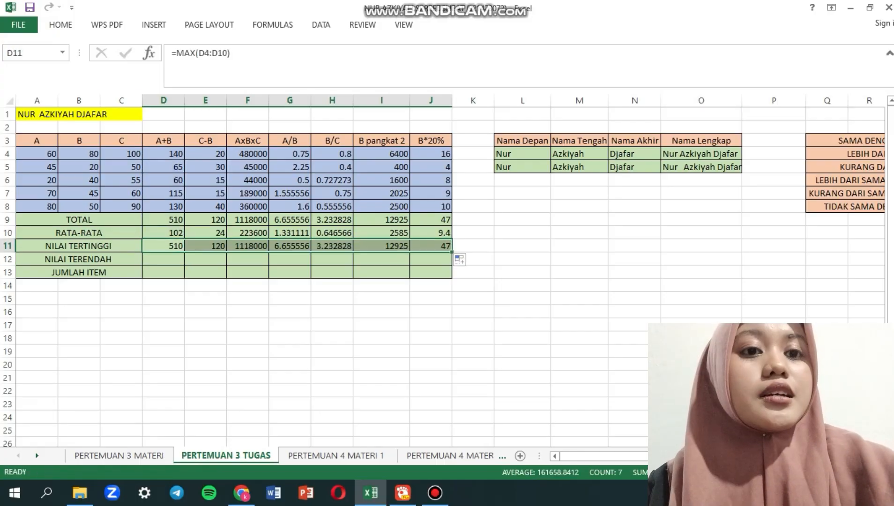
- Calculate the NILAI TERENDAH row by inserting =MIN(D4:D11) in D12 and filling the formula across to J12
{"action": "left_click", "coordinate": [163, 259]}
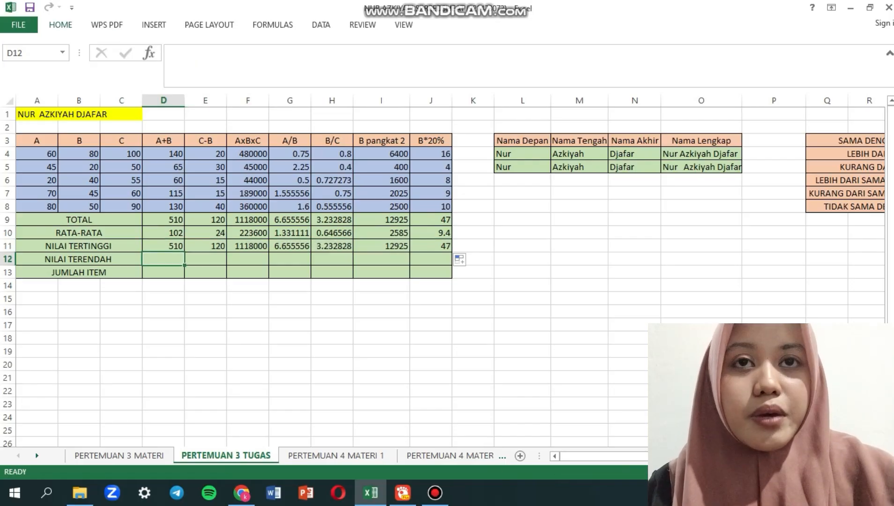
{"action": "left_click", "coordinate": [60, 24]}
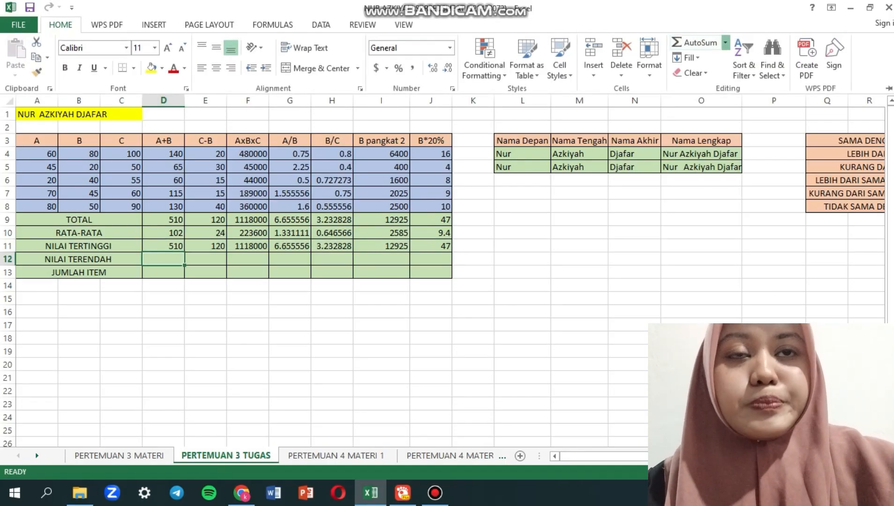
{"action": "left_click", "coordinate": [725, 42]}
{"action": "left_click", "coordinate": [693, 122]}
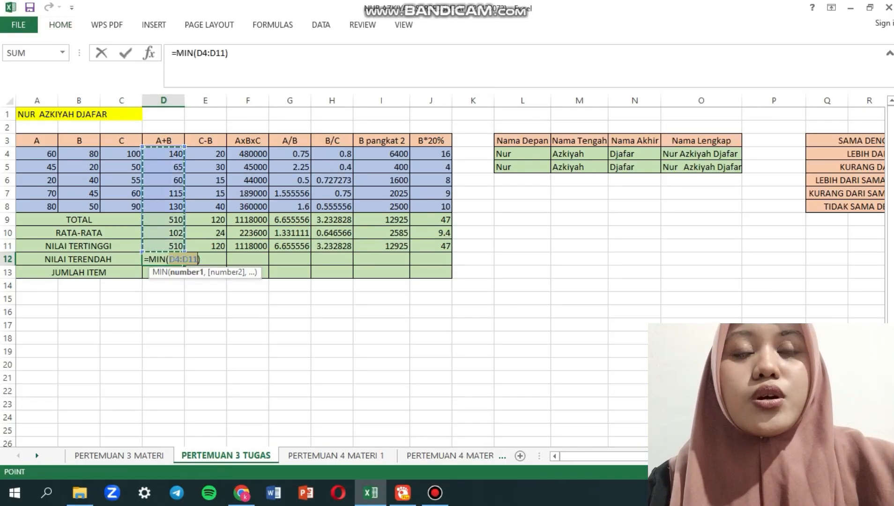
{"action": "key", "text": "Return"}
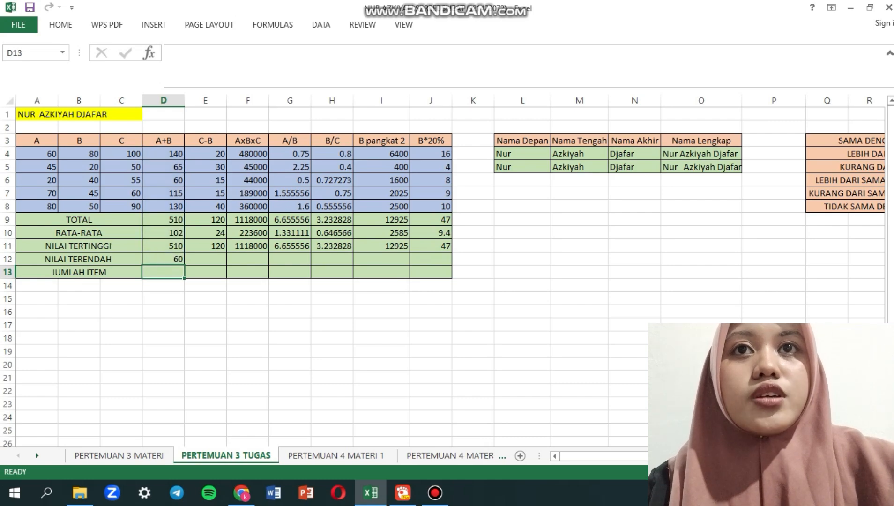
{"action": "left_click", "coordinate": [163, 259]}
{"action": "left_click_drag", "start_coordinate": [185, 265], "coordinate": [448, 261]}
- Calculate the JUMLAH ITEM row by inserting =COUNT(D4:D12) in D13 and filling the formula across to J13
{"action": "left_click", "coordinate": [163, 272]}
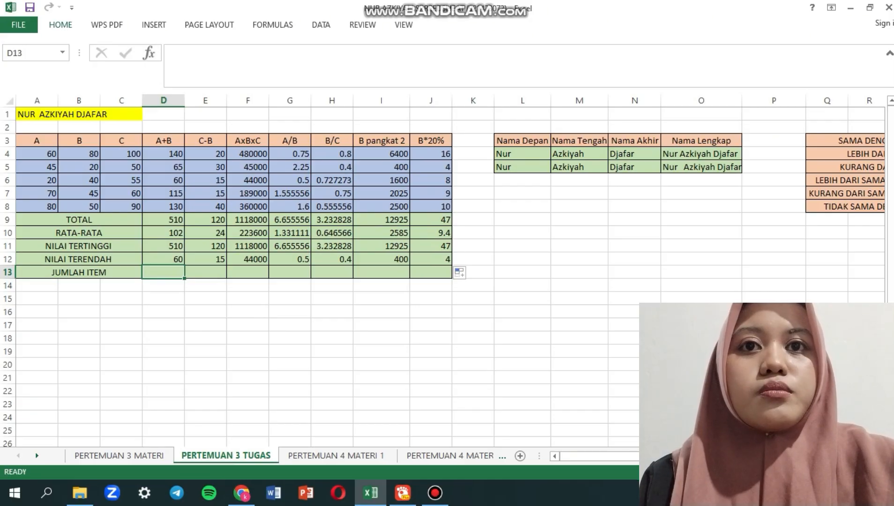
{"action": "left_click", "coordinate": [60, 24]}
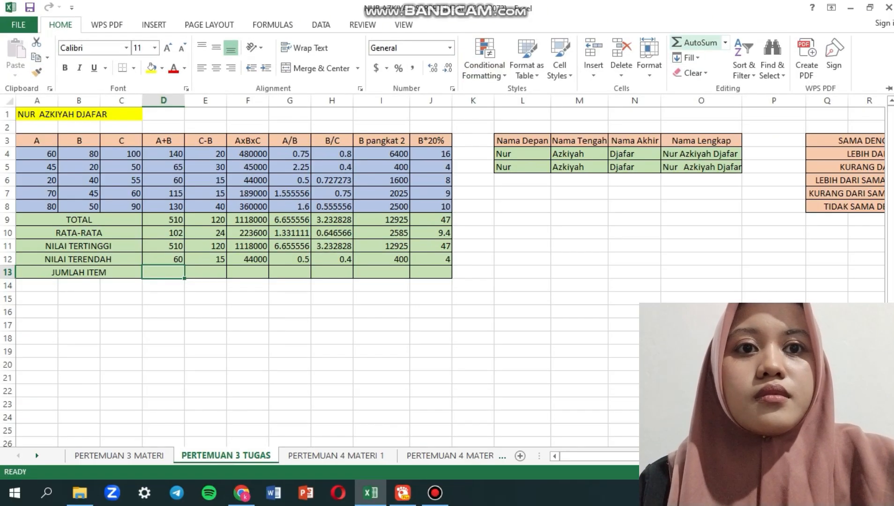
{"action": "left_click", "coordinate": [725, 42]}
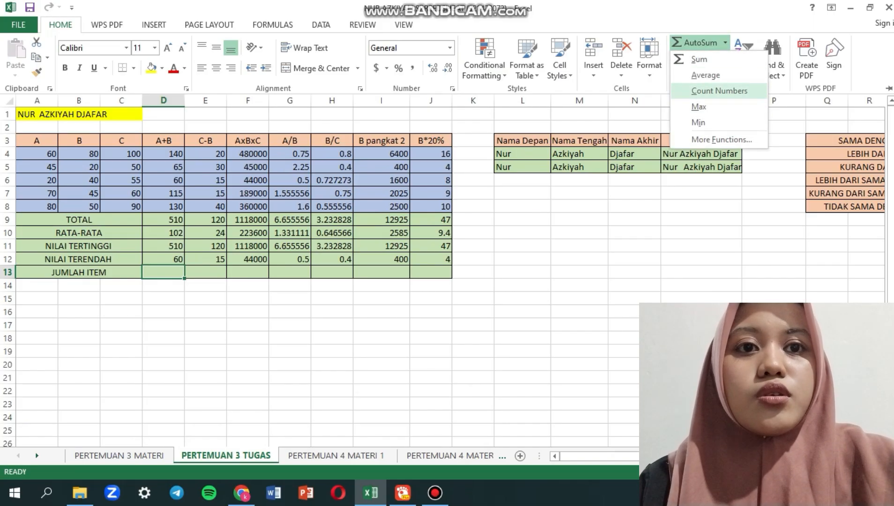
{"action": "left_click", "coordinate": [719, 90]}
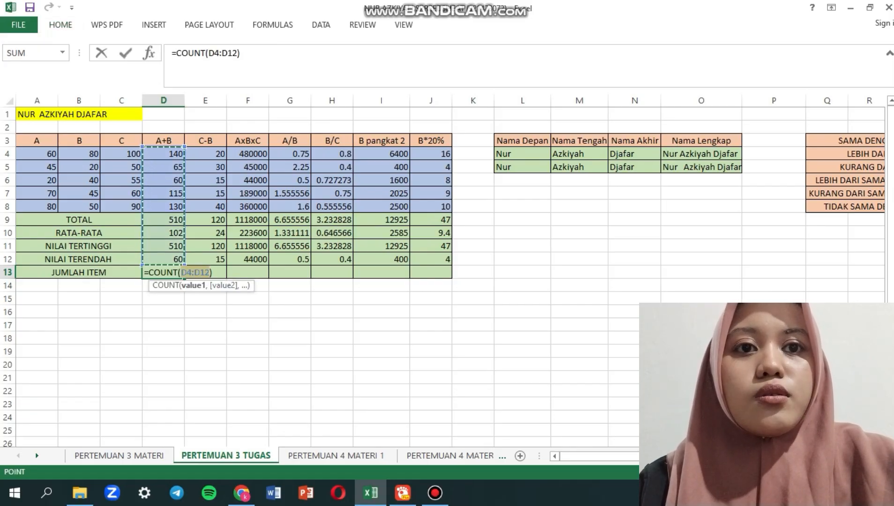
{"action": "key", "text": "Return"}
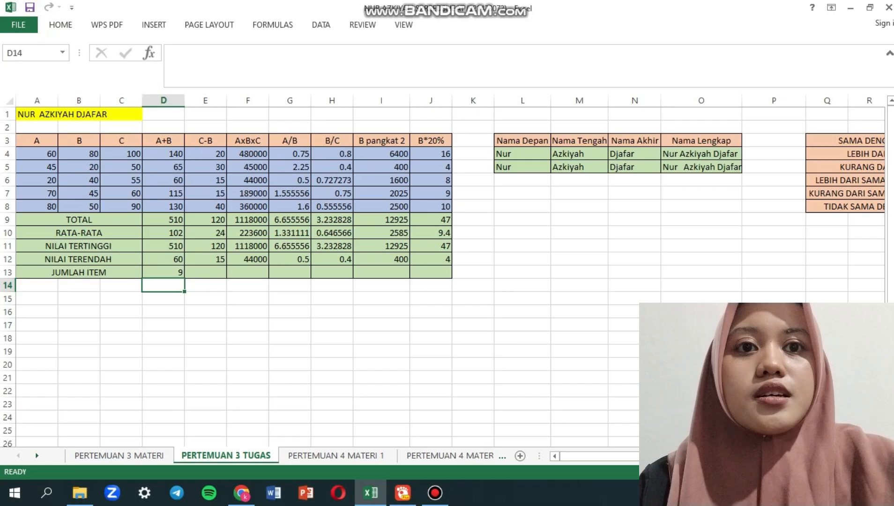
{"action": "key", "text": "Up"}
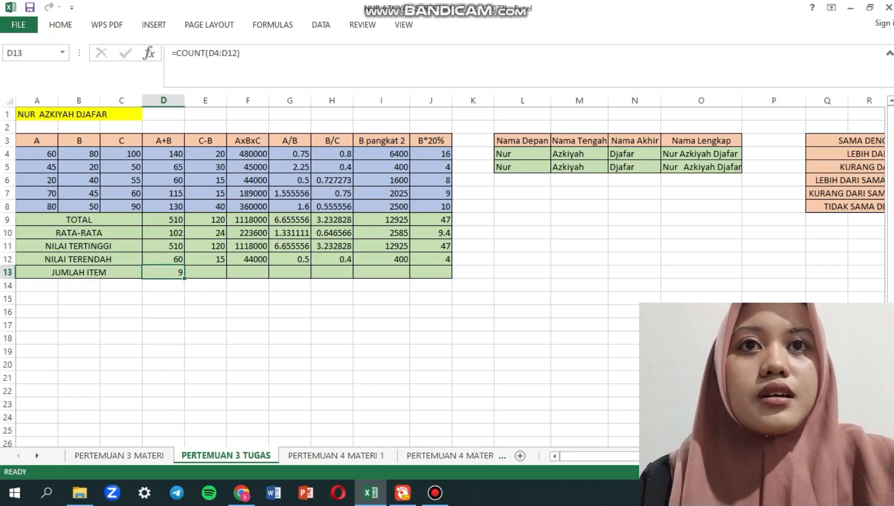
{"action": "left_click_drag", "start_coordinate": [184, 278], "coordinate": [451, 276]}
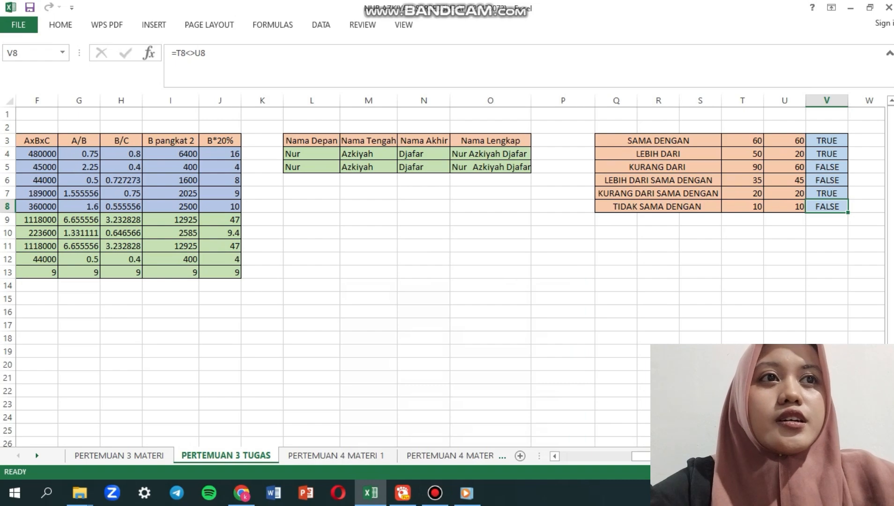
- Join the first row's name parts under Nama Lengkap by entering =L4&" "&M4&" "&N4 in O4
{"action": "left_click", "coordinate": [490, 153]}
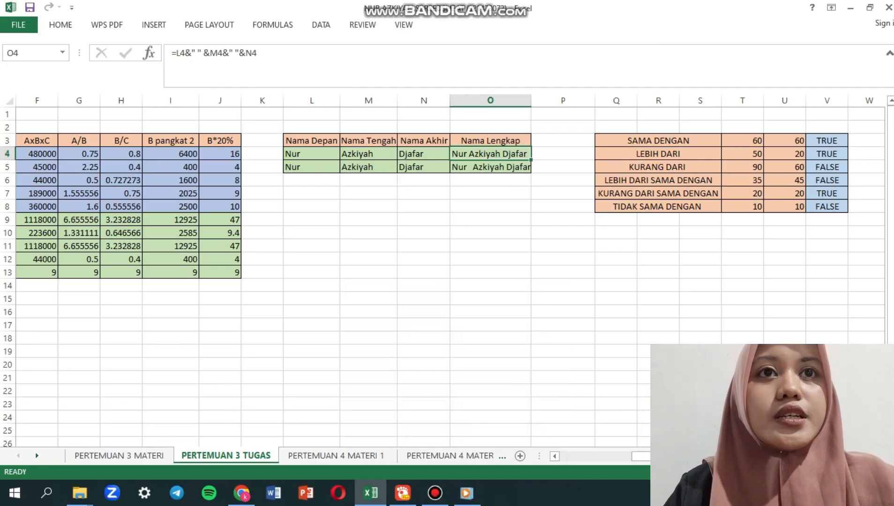
{"action": "key", "text": "BackSpace"}
{"action": "type", "text": "="}
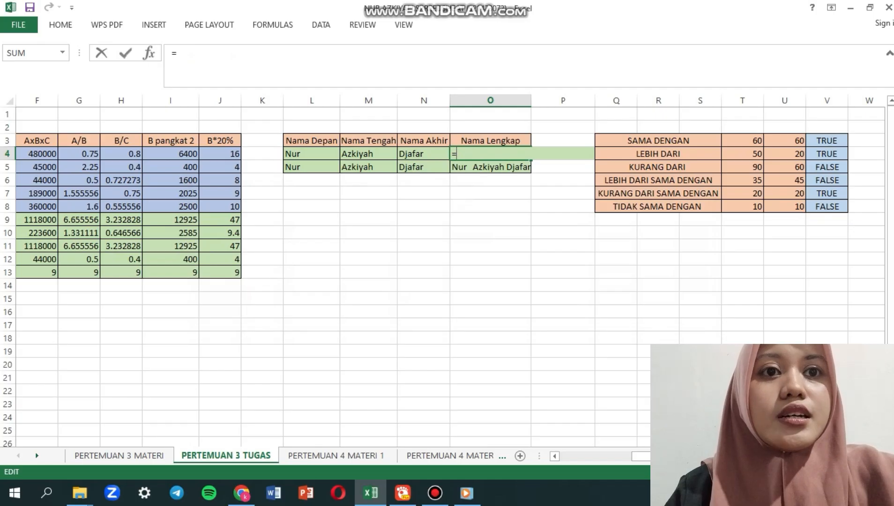
{"action": "left_click", "coordinate": [311, 153]}
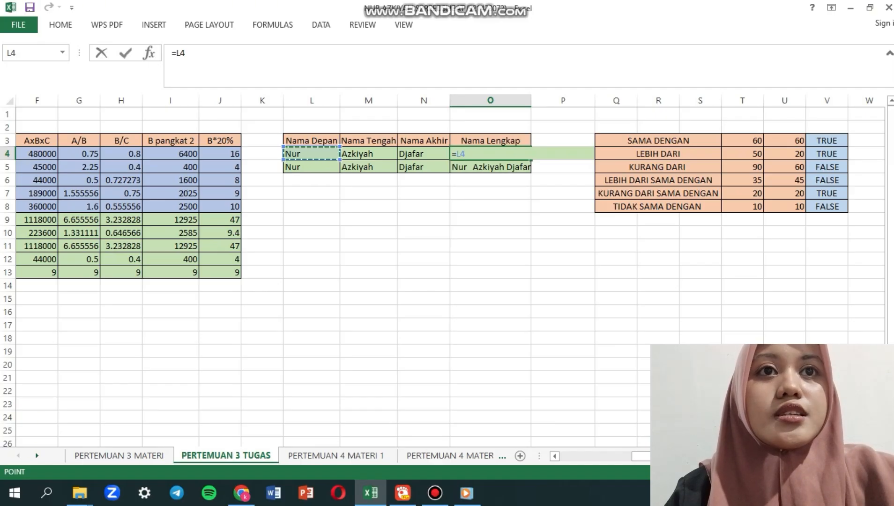
{"action": "type", "text": "&"}
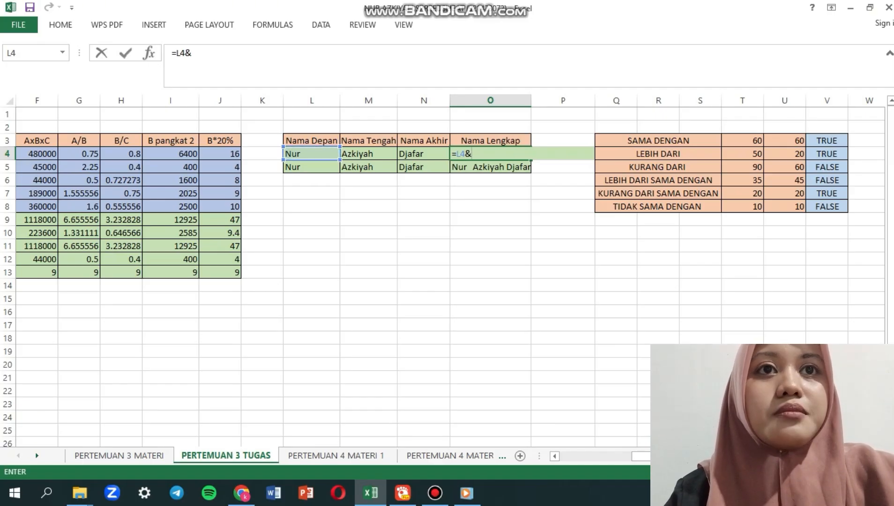
{"action": "type", "text": "\""}
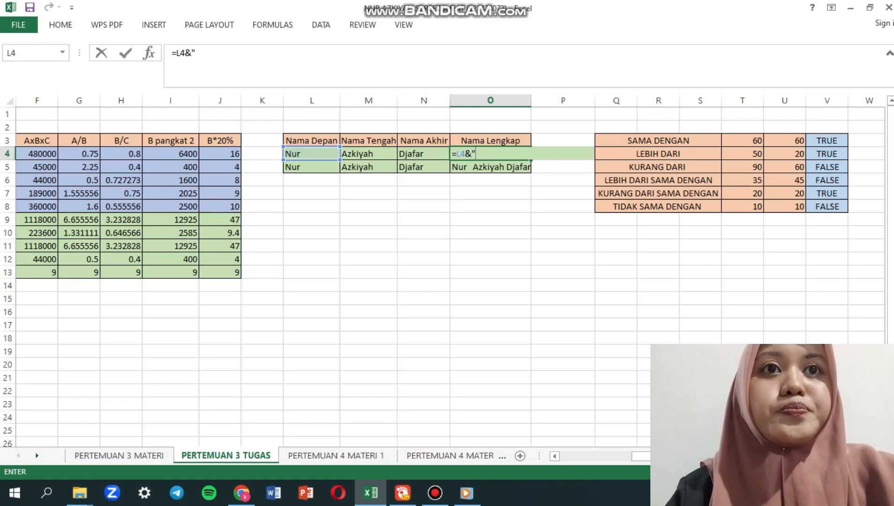
{"action": "type", "text": " \""}
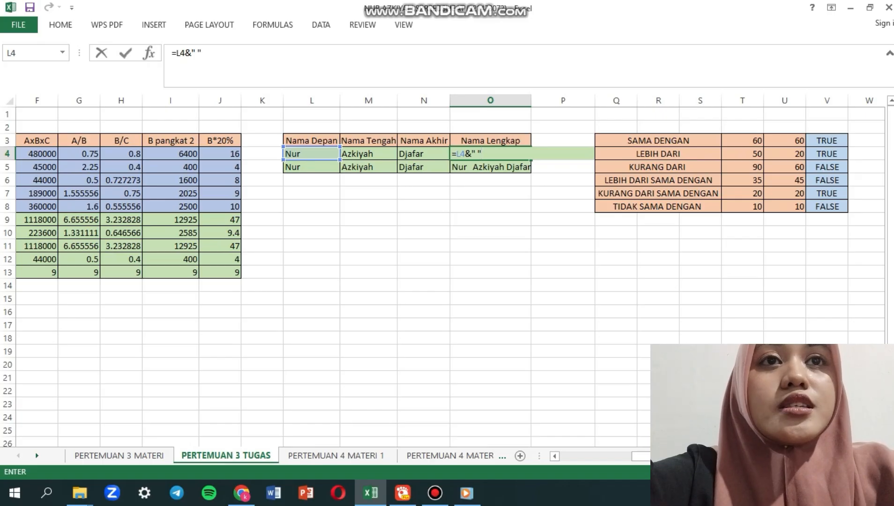
{"action": "type", "text": "&"}
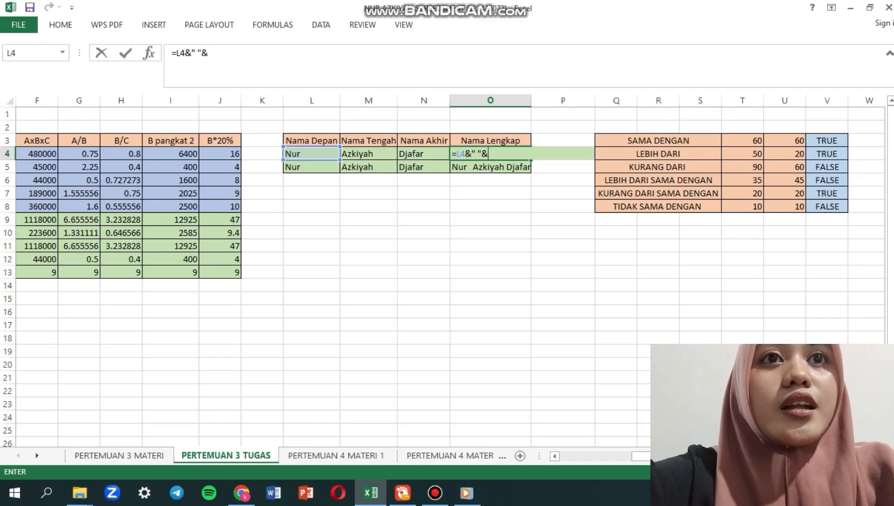
{"action": "left_click", "coordinate": [368, 154]}
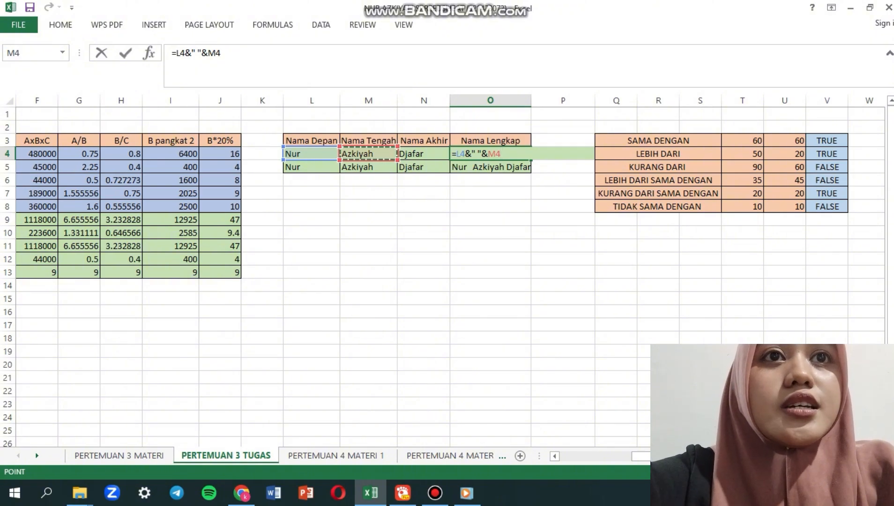
{"action": "type", "text": "&"}
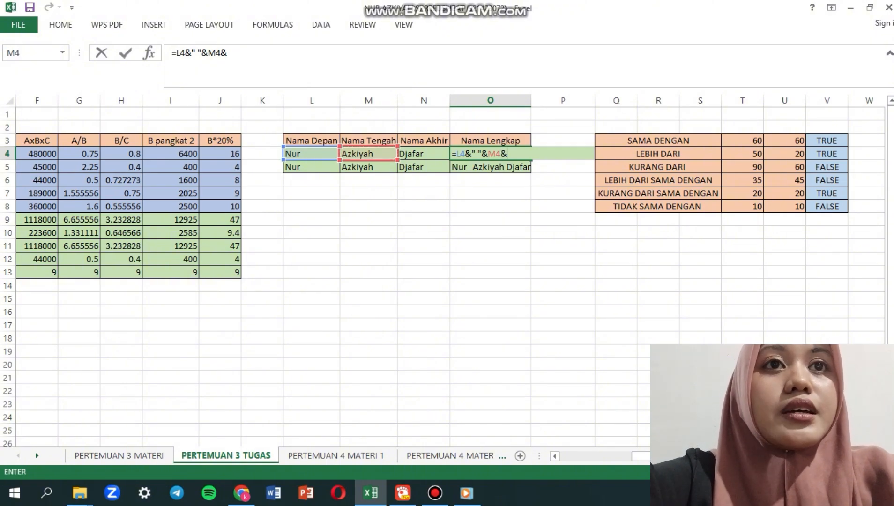
{"action": "type", "text": "\""}
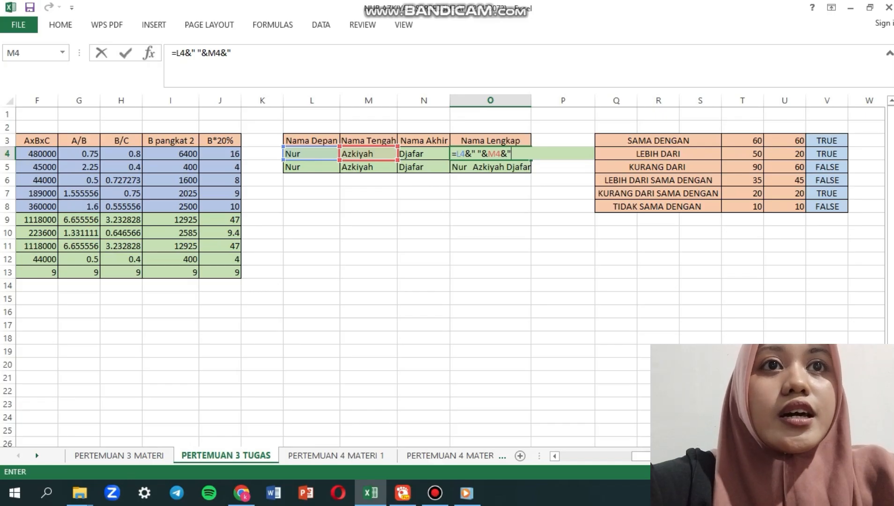
{"action": "type", "text": " \""}
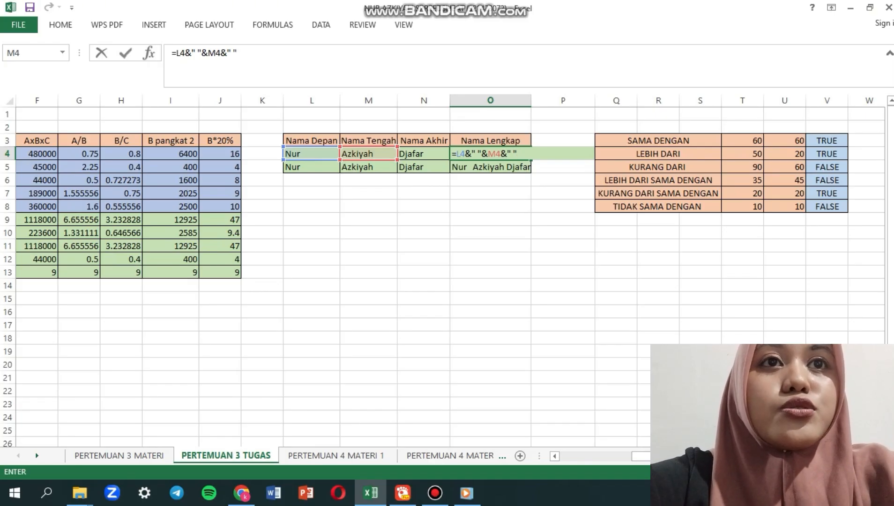
{"action": "type", "text": "&"}
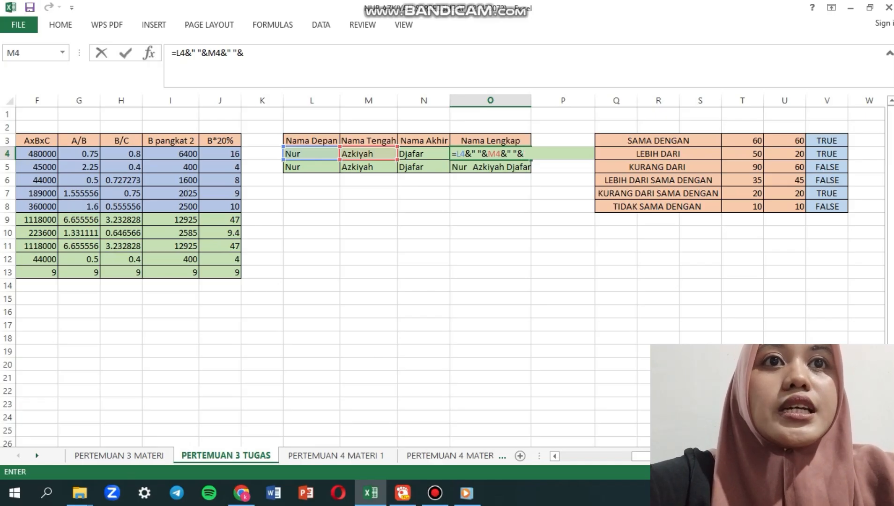
{"action": "key", "text": "Left"}
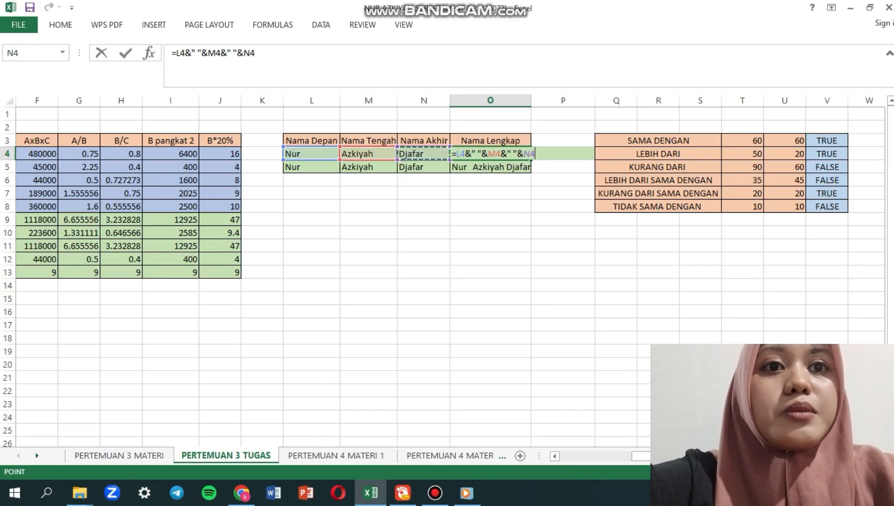
{"action": "key", "text": "Return"}
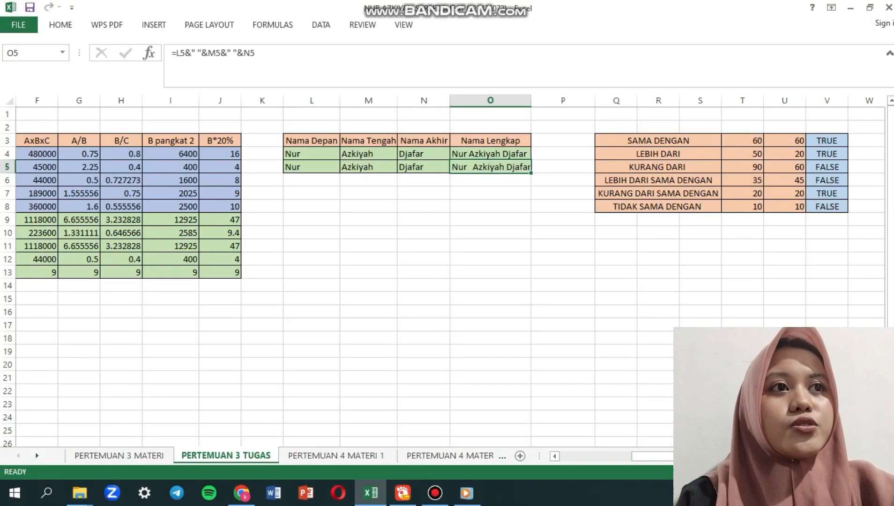
- Test the SAMA DENGAN row for equality by entering =T3=U3 in V3
{"action": "left_click", "coordinate": [826, 141]}
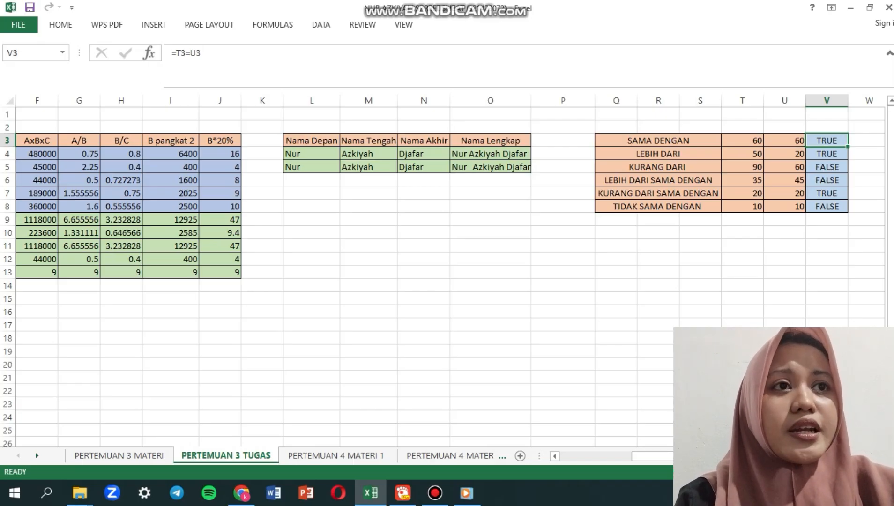
{"action": "type", "text": "="}
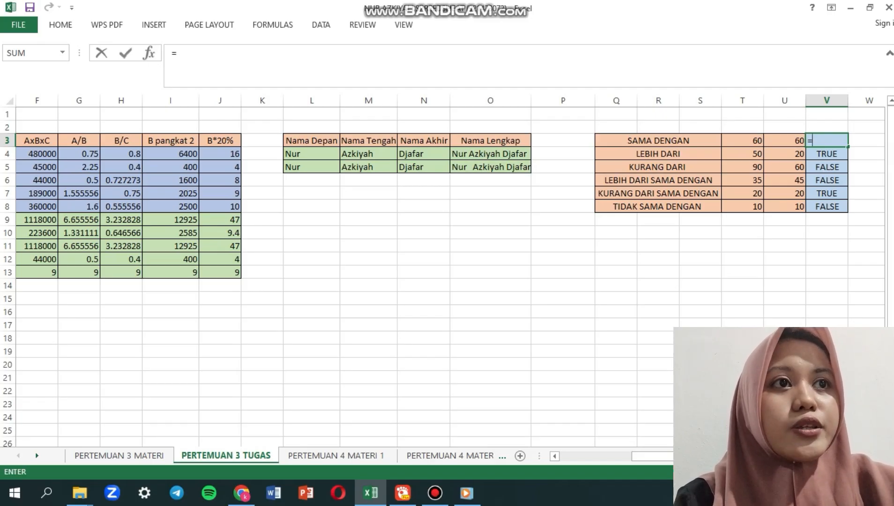
{"action": "left_click", "coordinate": [742, 140]}
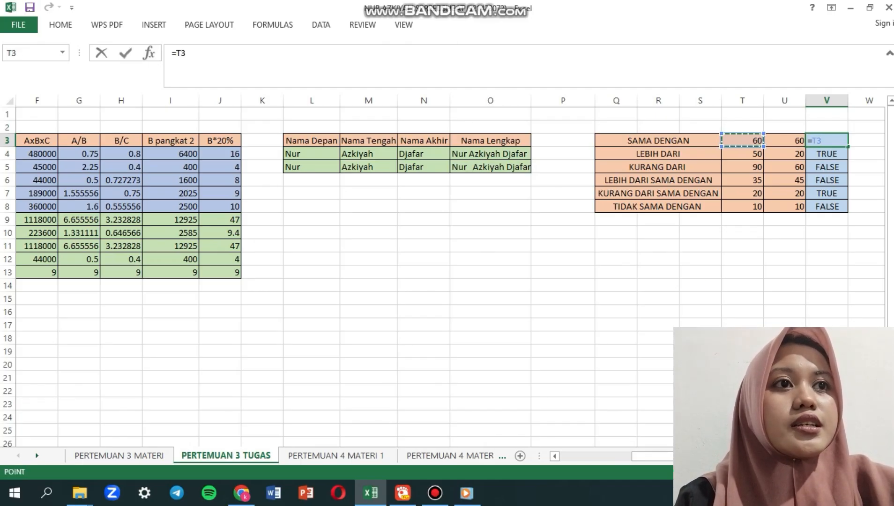
{"action": "type", "text": "="}
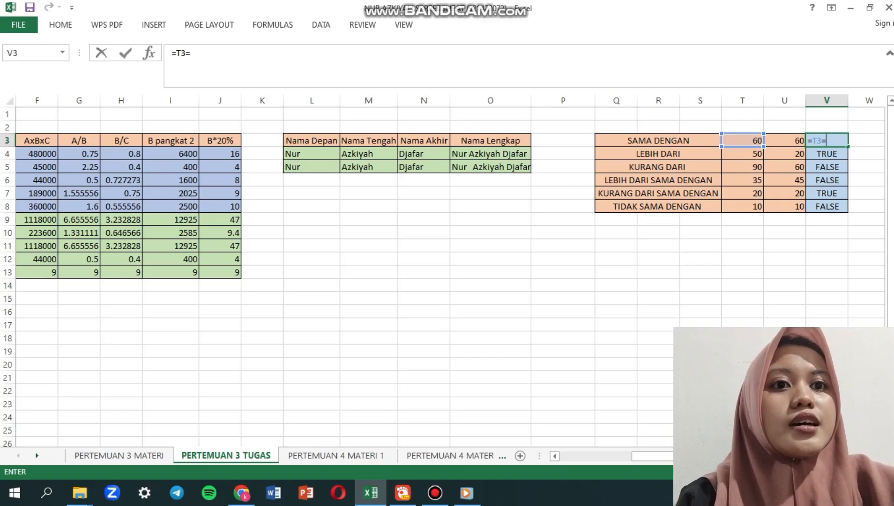
{"action": "left_click", "coordinate": [784, 140]}
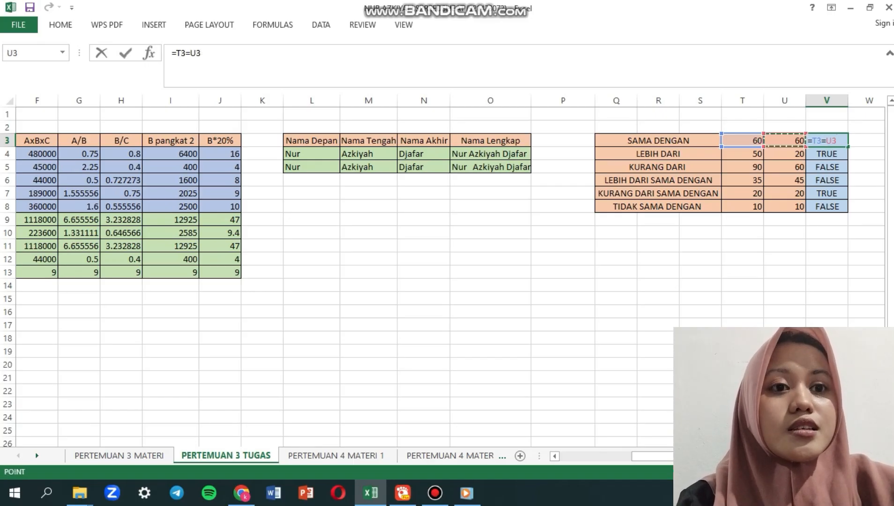
{"action": "key", "text": "Return"}
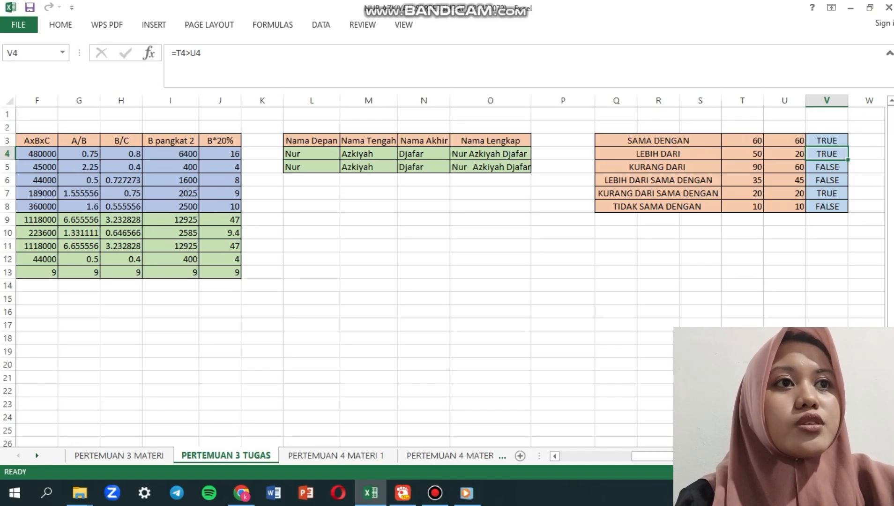
- Test whether the LEBIH DARI row's first number is greater by entering =T4>U4 in V4
{"action": "type", "text": "="}
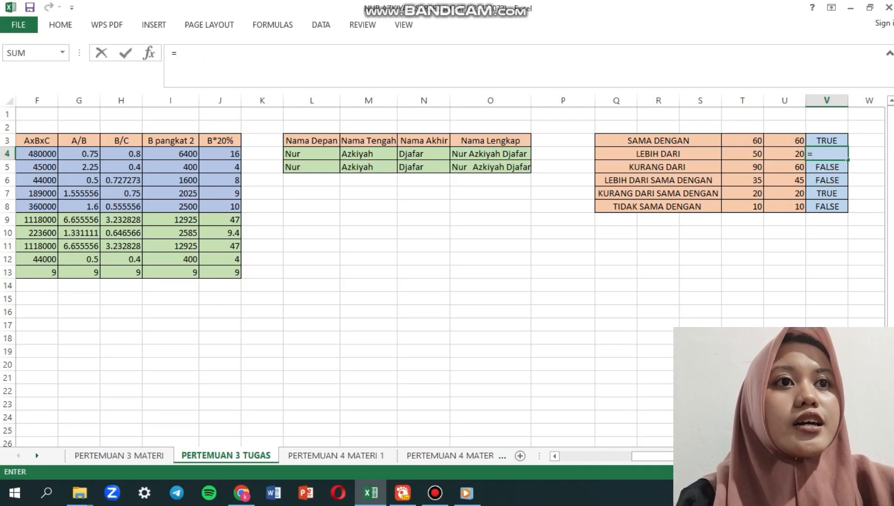
{"action": "left_click", "coordinate": [742, 154]}
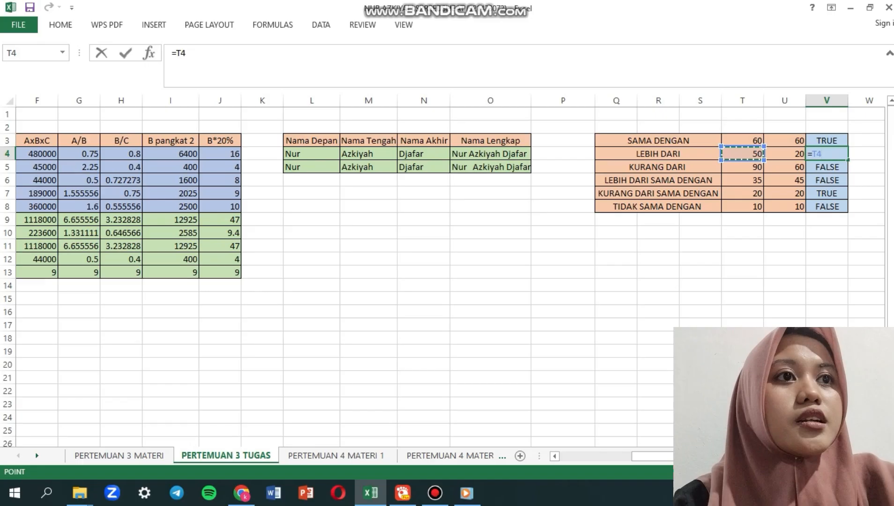
{"action": "type", "text": ">"}
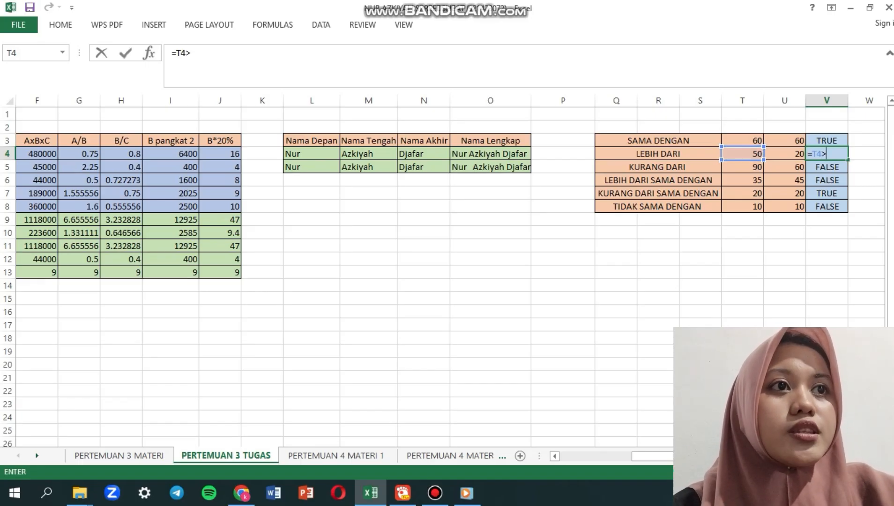
{"action": "key", "text": "Left"}
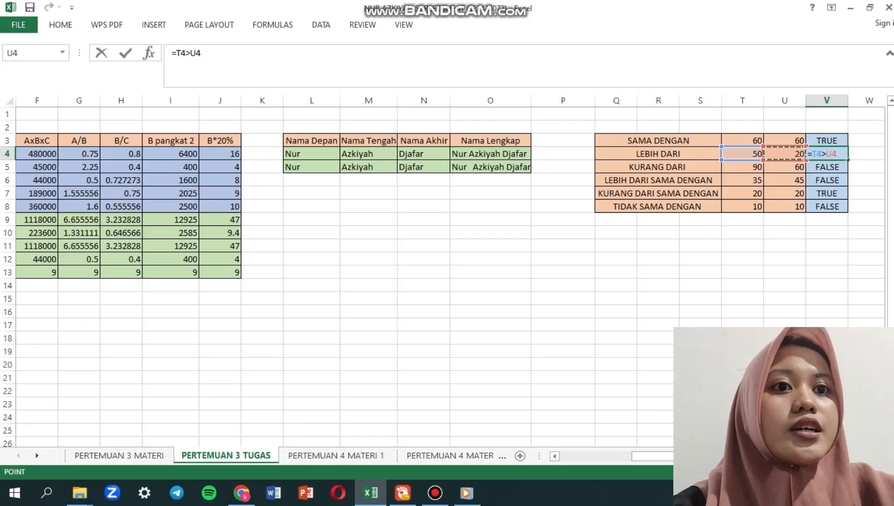
{"action": "key", "text": "Return"}
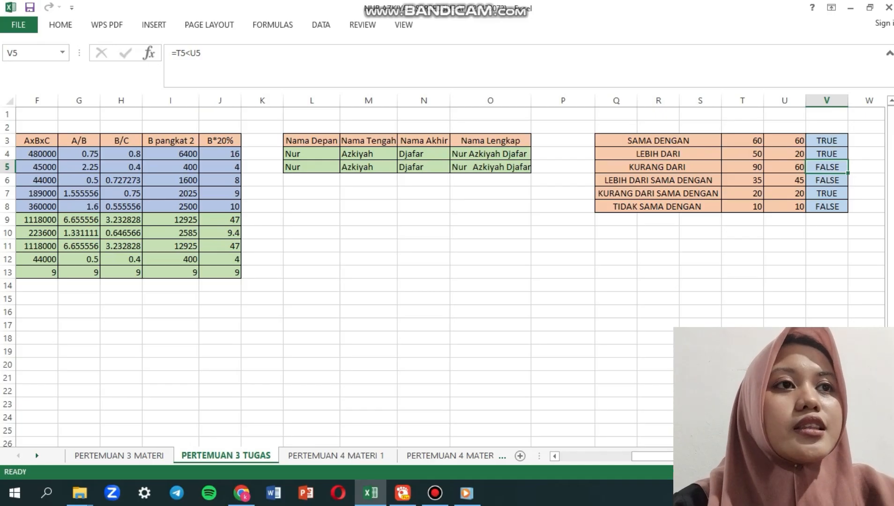
- Test whether the KURANG DARI row's first number is smaller by entering =T5<U5 in V5
{"action": "type", "text": "="}
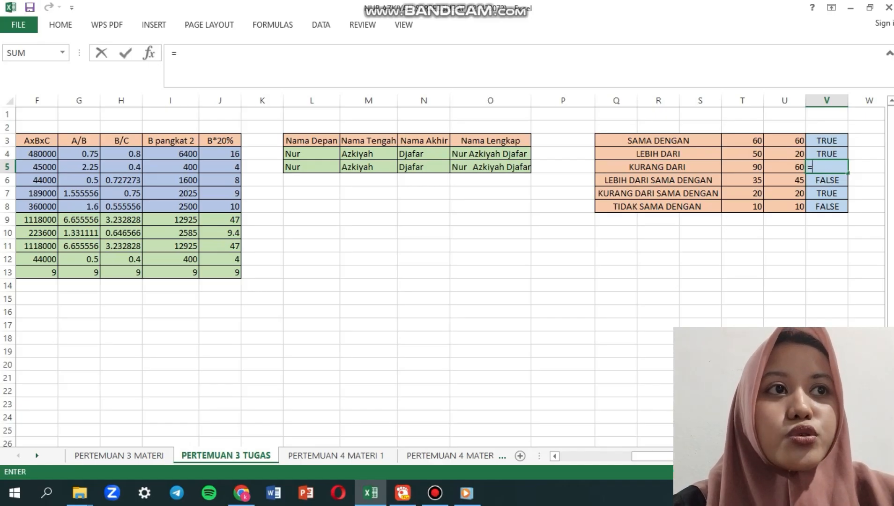
{"action": "left_click", "coordinate": [741, 167]}
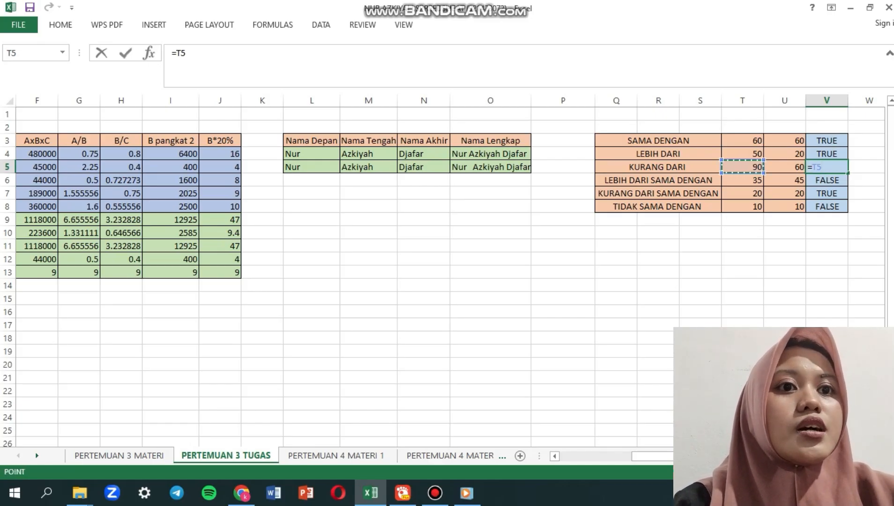
{"action": "type", "text": "<"}
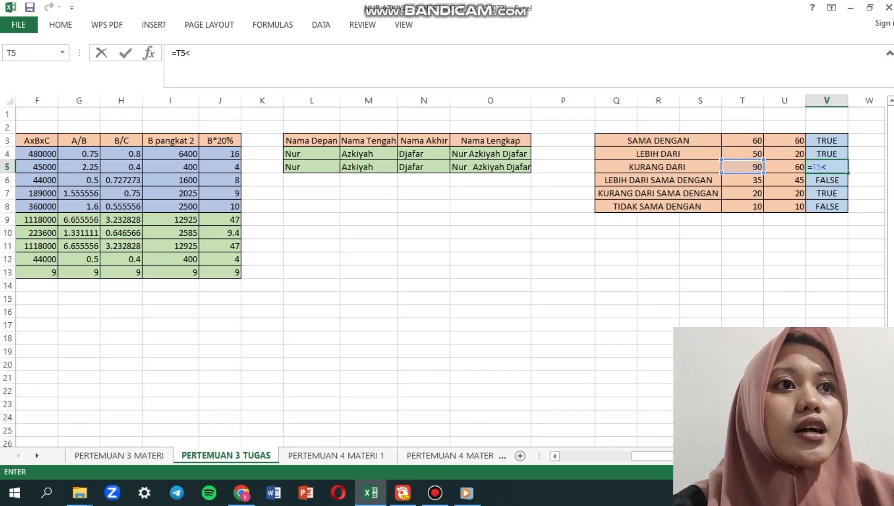
{"action": "left_click", "coordinate": [784, 167]}
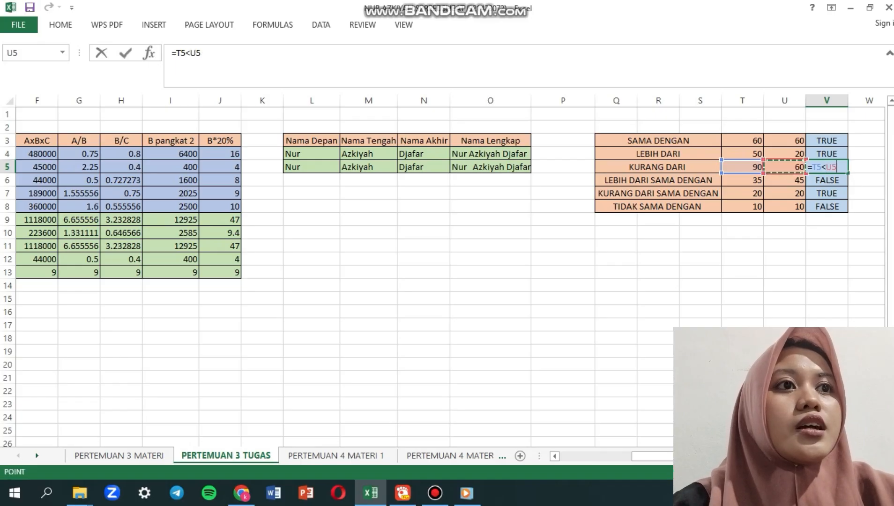
{"action": "key", "text": "Return"}
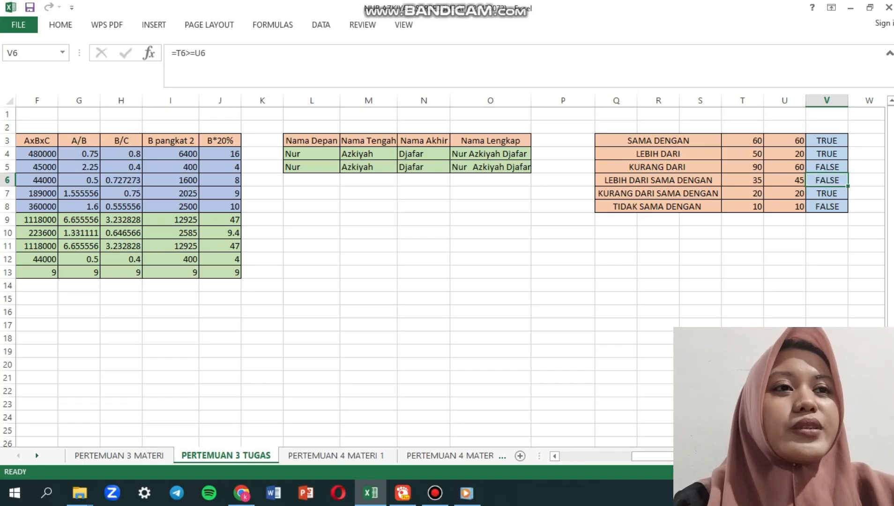
- Test whether the LEBIH DARI SAMA DENGAN row's first number is greater or equal by entering =T6>=U6 in V6
{"action": "left_click", "coordinate": [742, 180]}
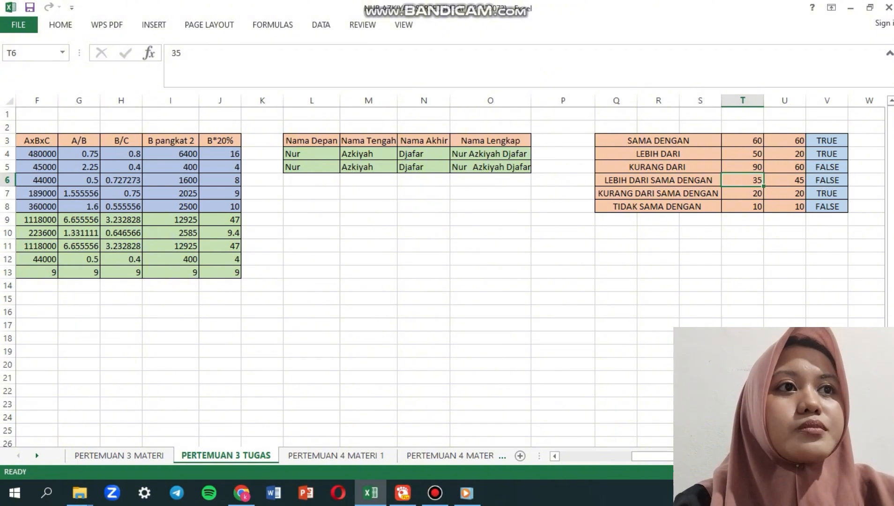
{"action": "left_click", "coordinate": [784, 181]}
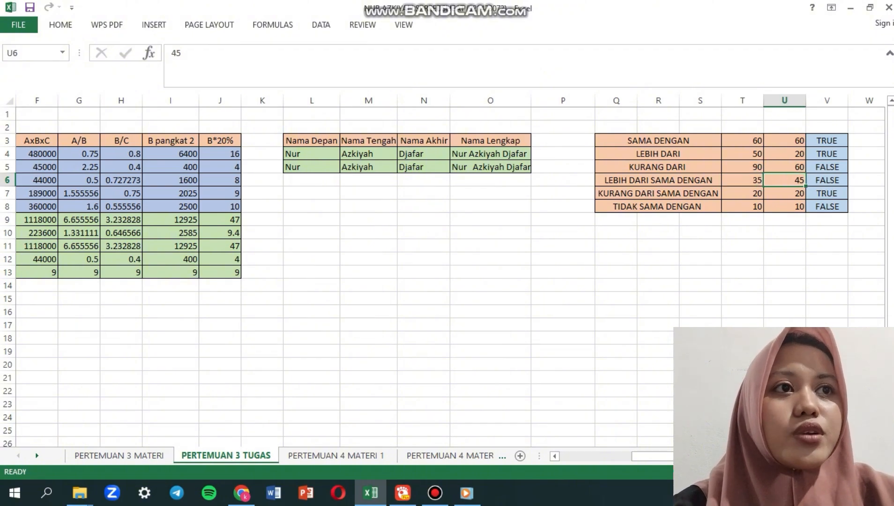
{"action": "left_click", "coordinate": [826, 181]}
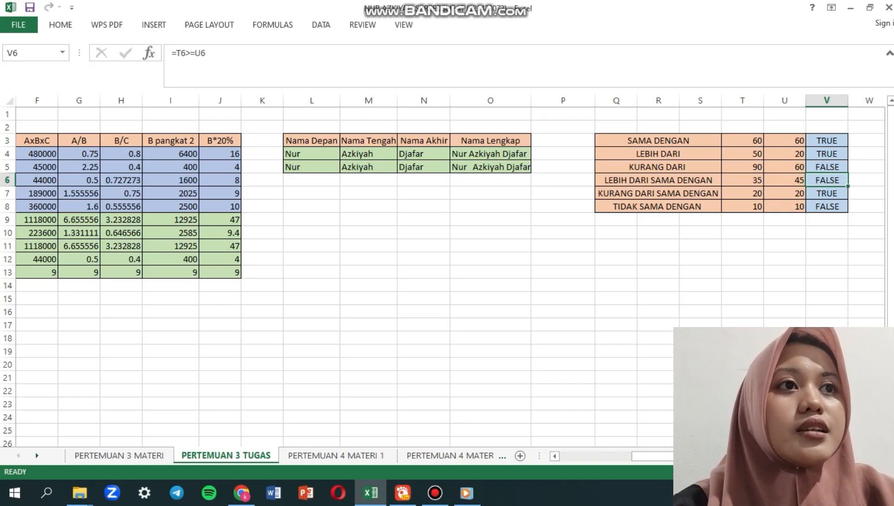
{"action": "type", "text": "="}
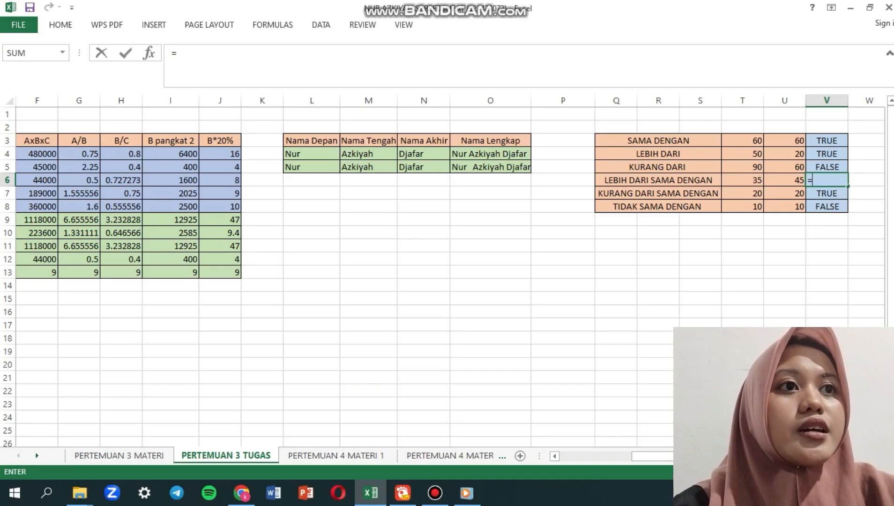
{"action": "left_click", "coordinate": [742, 180]}
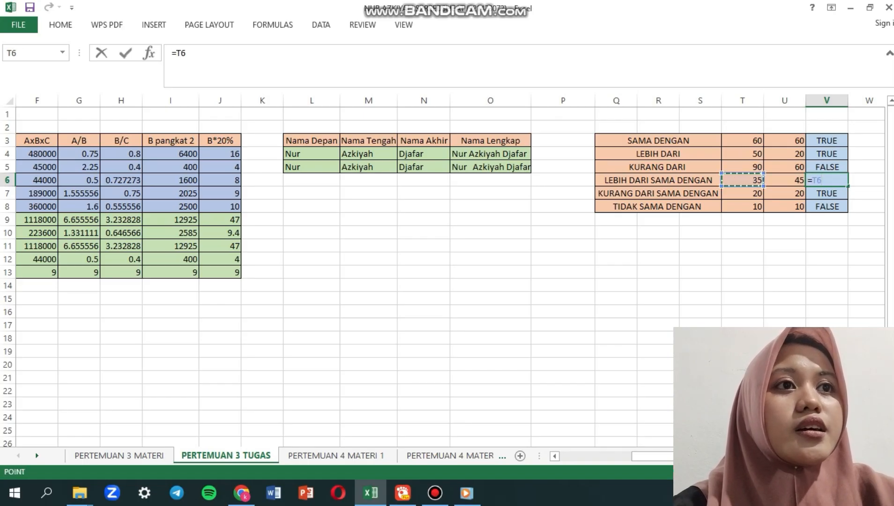
{"action": "type", "text": ">"}
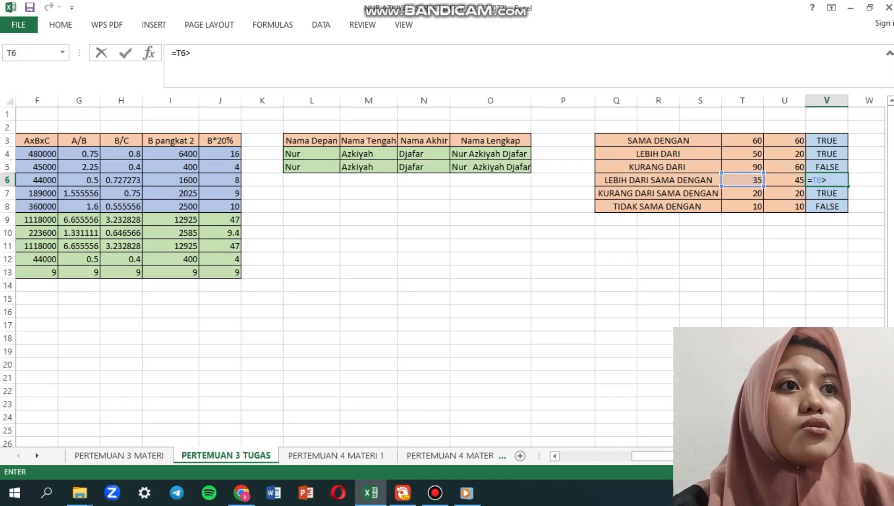
{"action": "type", "text": "="}
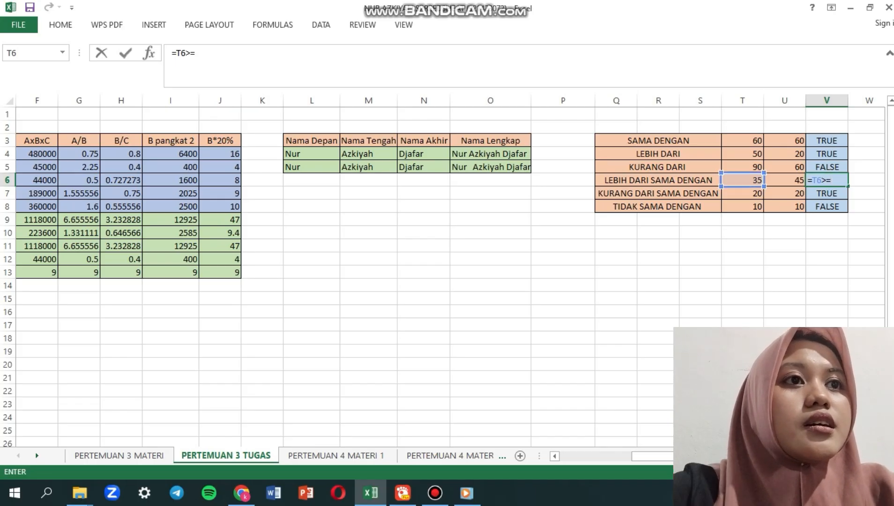
{"action": "left_click", "coordinate": [784, 181]}
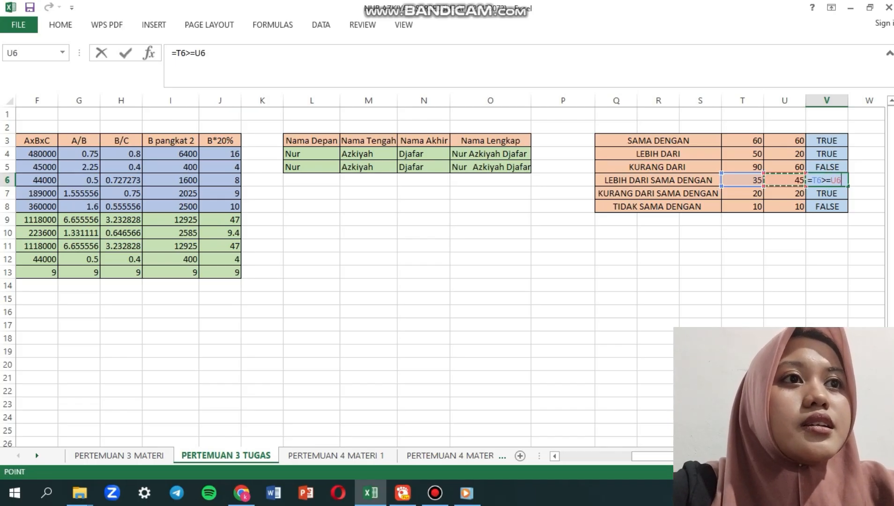
{"action": "key", "text": "Return"}
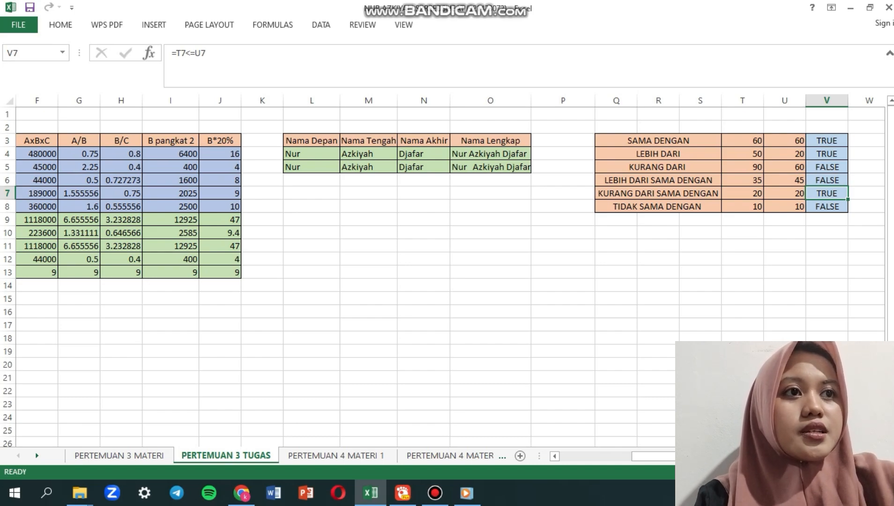
- Test whether the KURANG DARI SAMA DENGAN row's first number is less or equal by entering =T7<=U7 in V7
{"action": "type", "text": "="}
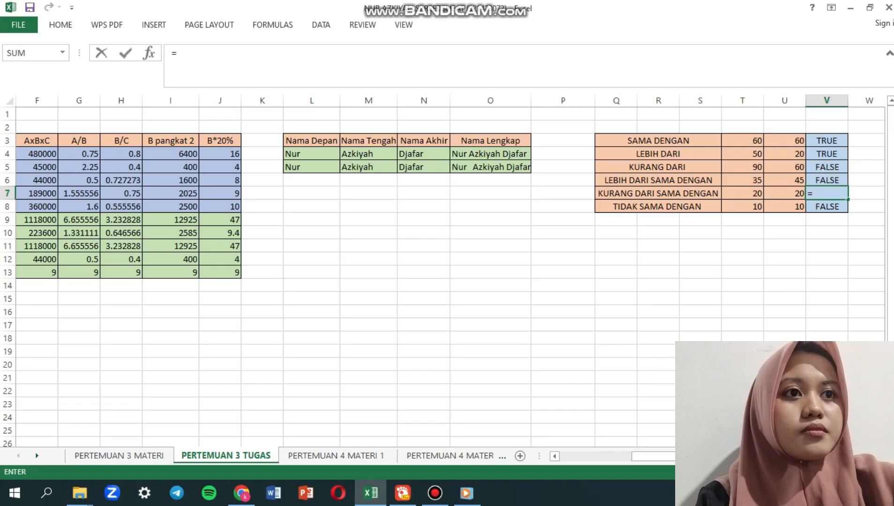
{"action": "left_click", "coordinate": [742, 193]}
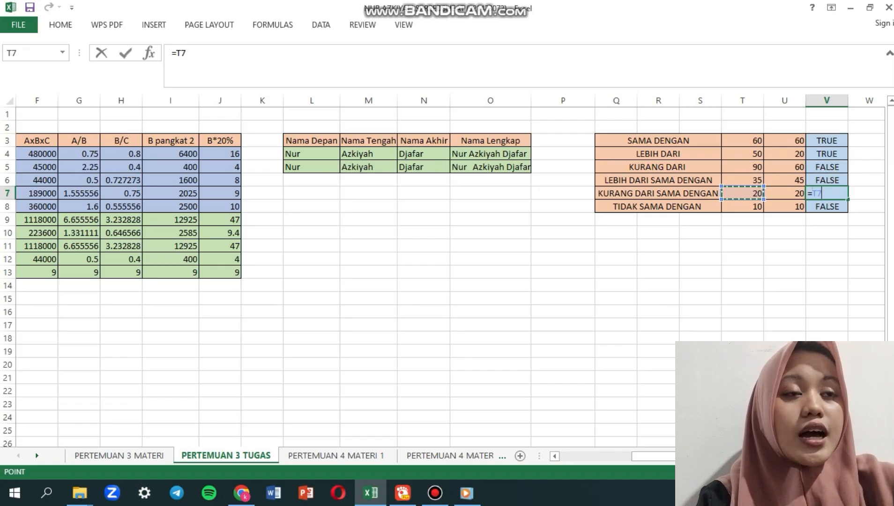
{"action": "type", "text": "<"}
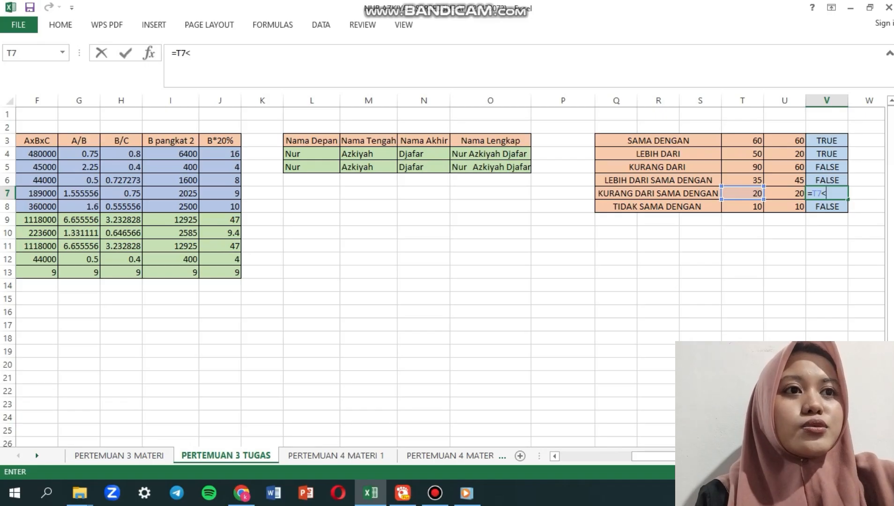
{"action": "type", "text": "+"}
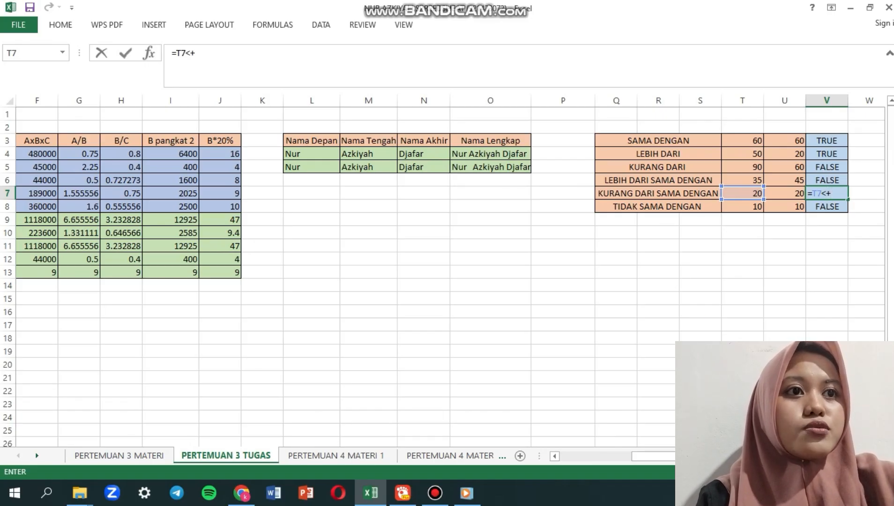
{"action": "key", "text": "BackSpace"}
{"action": "type", "text": "="}
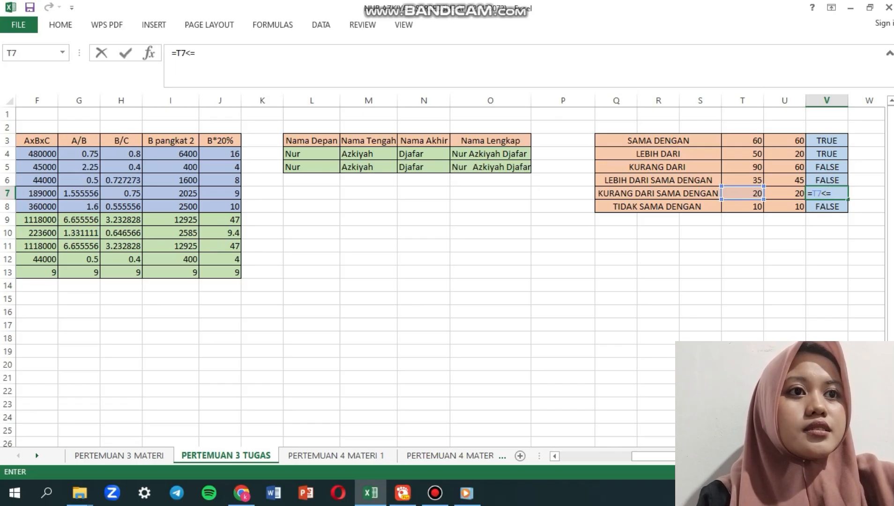
{"action": "key", "text": "Left"}
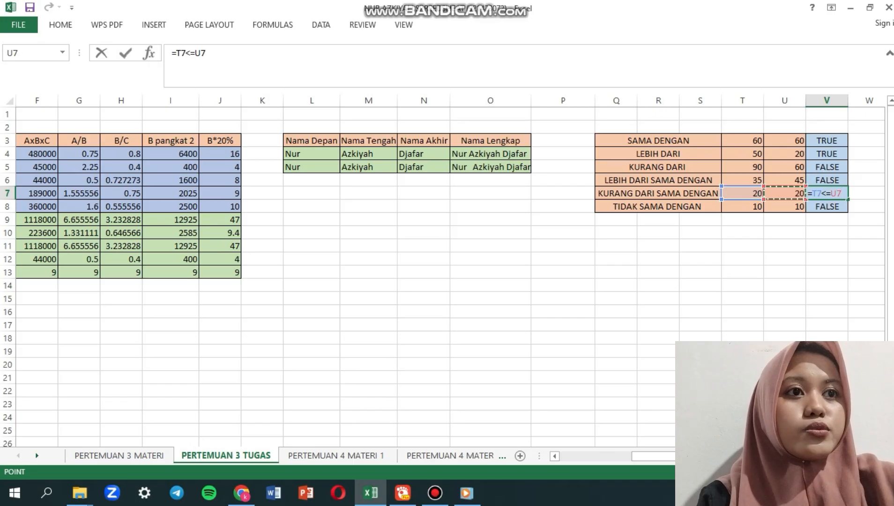
{"action": "key", "text": "Return"}
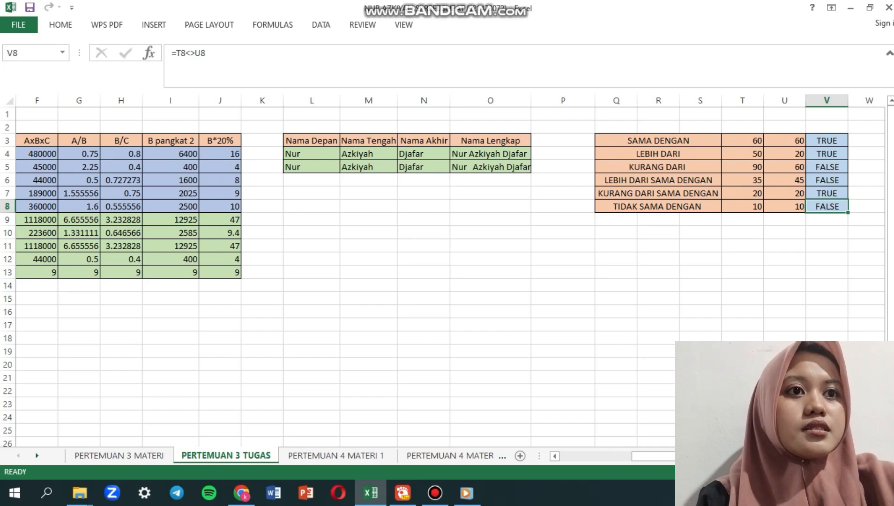
- Test the TIDAK SAMA DENGAN row for inequality by entering =T8<>U8 in V8
{"action": "left_click", "coordinate": [742, 206]}
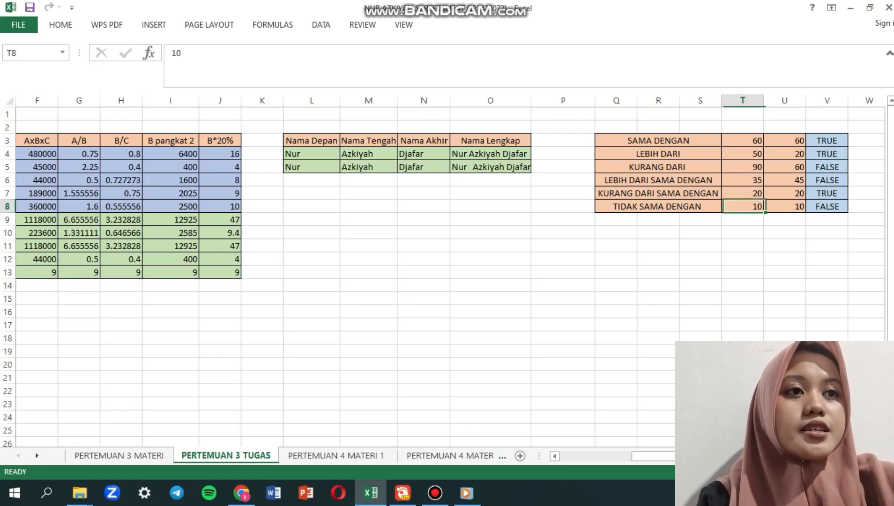
{"action": "left_click", "coordinate": [784, 207]}
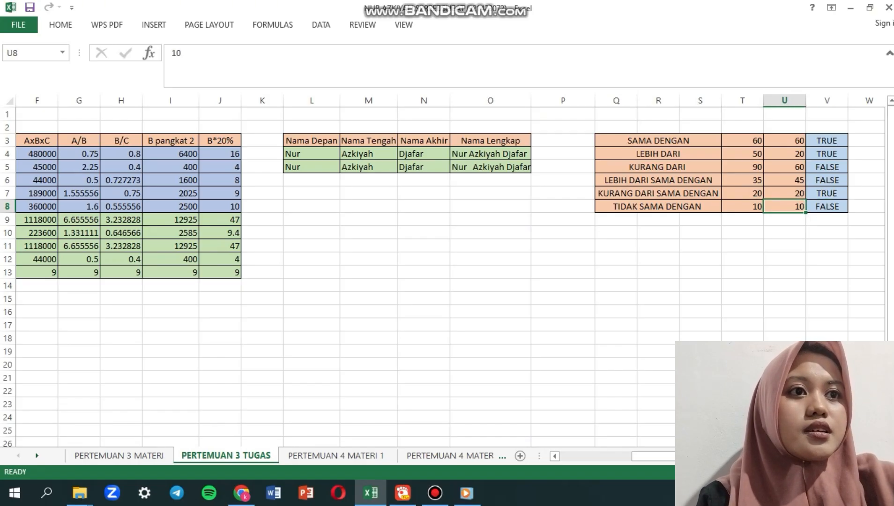
{"action": "left_click", "coordinate": [826, 207]}
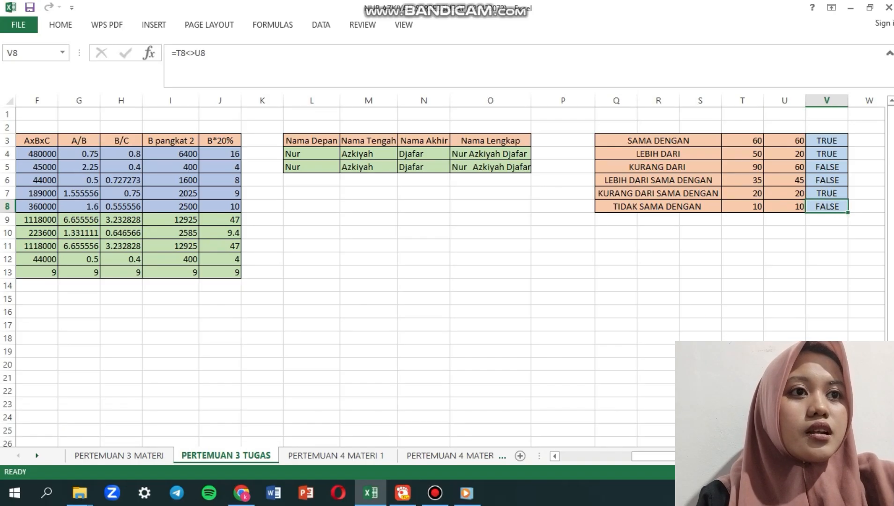
{"action": "type", "text": "="}
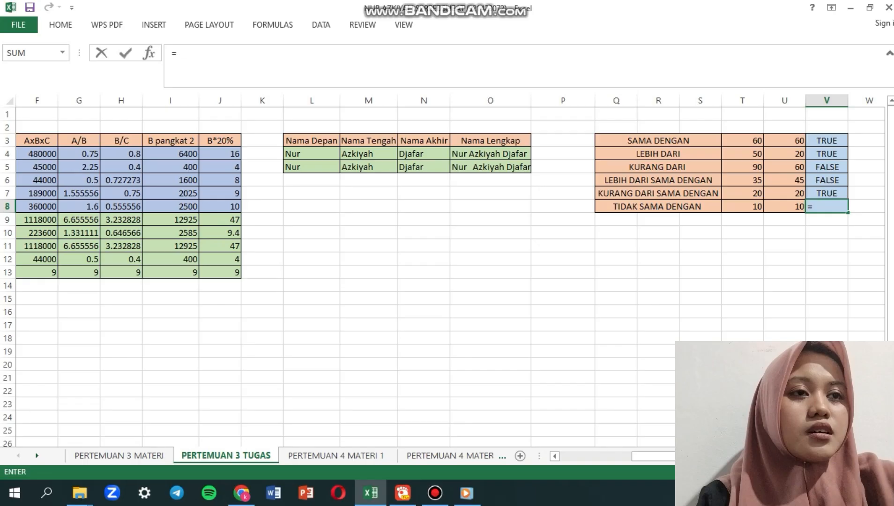
{"action": "left_click", "coordinate": [742, 206]}
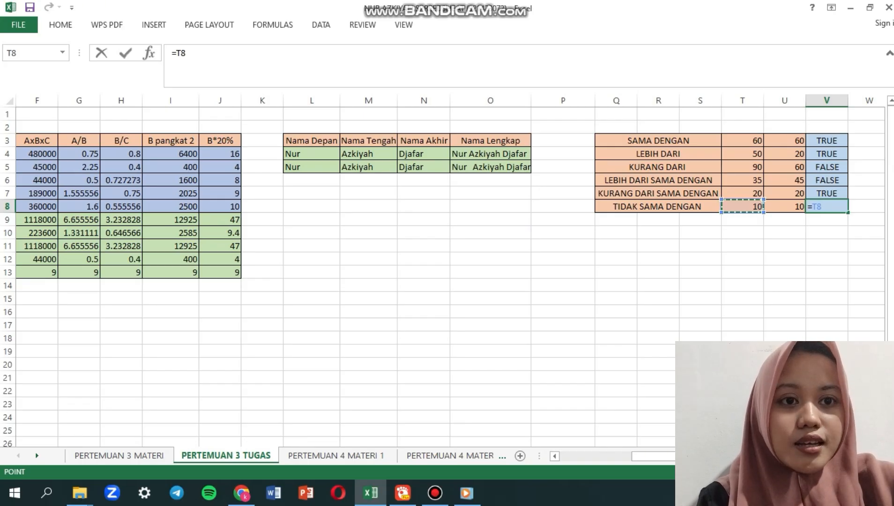
{"action": "type", "text": "<"}
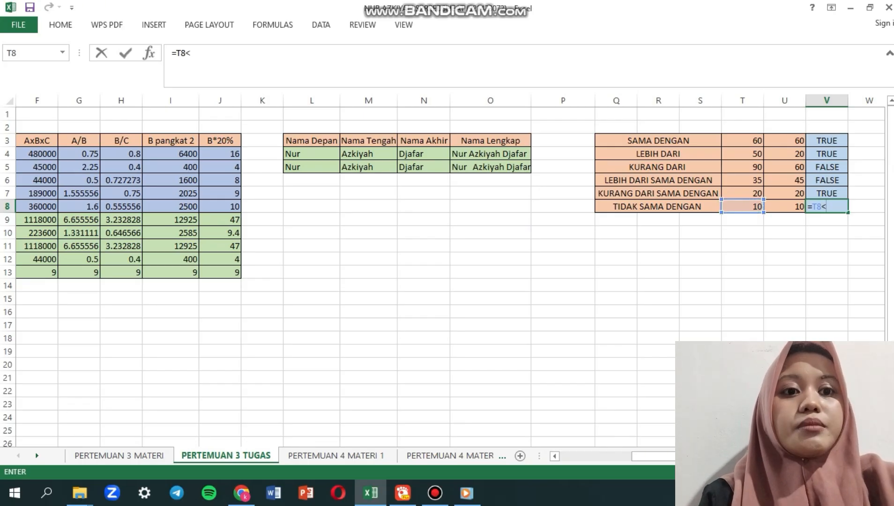
{"action": "type", "text": ">"}
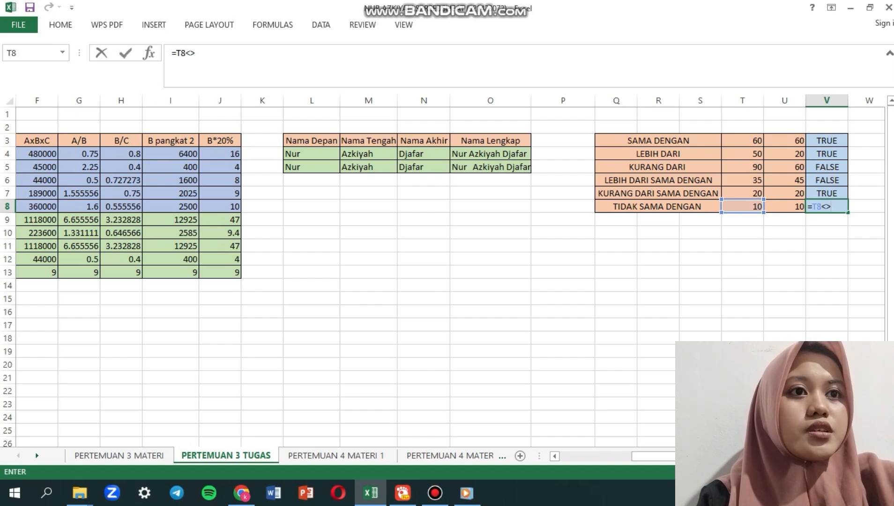
{"action": "key", "text": "Left"}
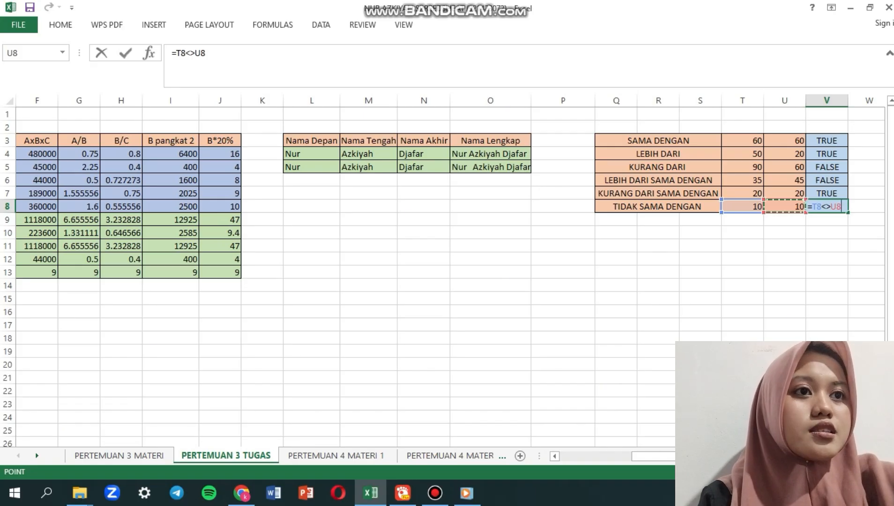
{"action": "key", "text": "Return"}
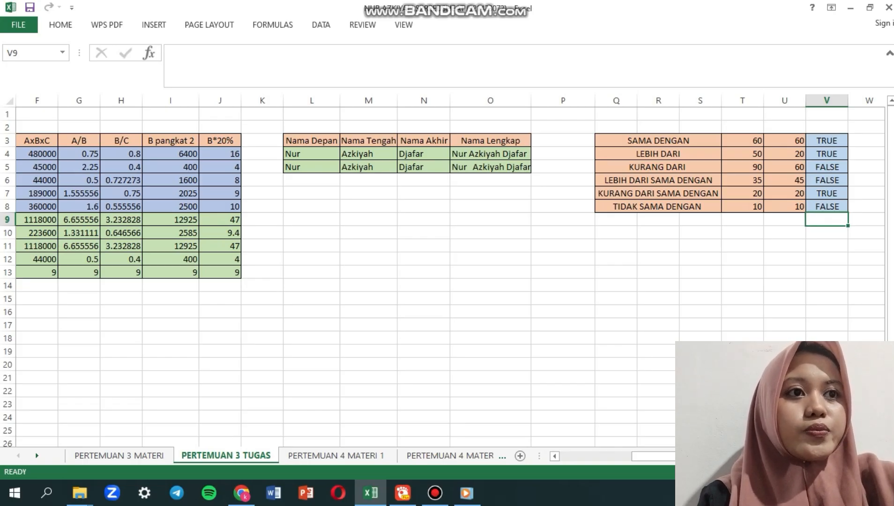
- On the PERTEMUAN 4 MATERI 1 sheet, total all PENJUALAN values by entering =SUM(C3:C11) in C12
{"action": "key", "text": "ctrl+Page_Down"}
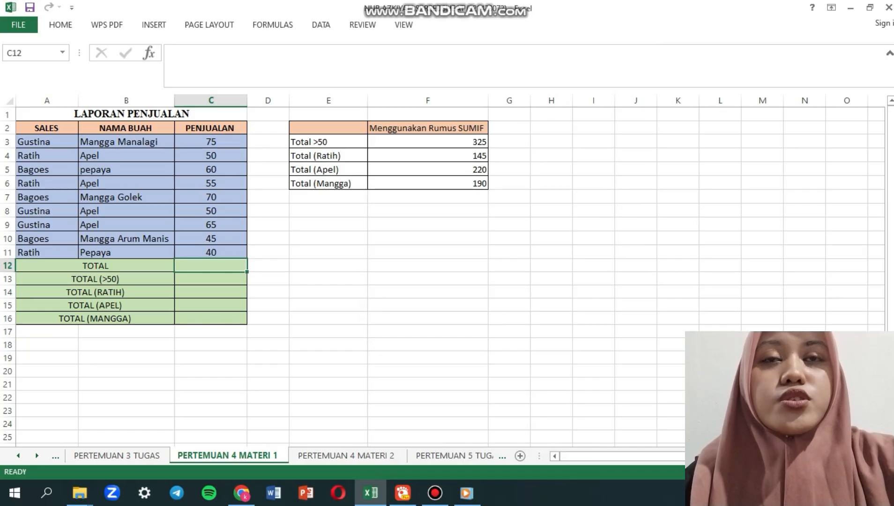
{"action": "type", "text": "=sum"}
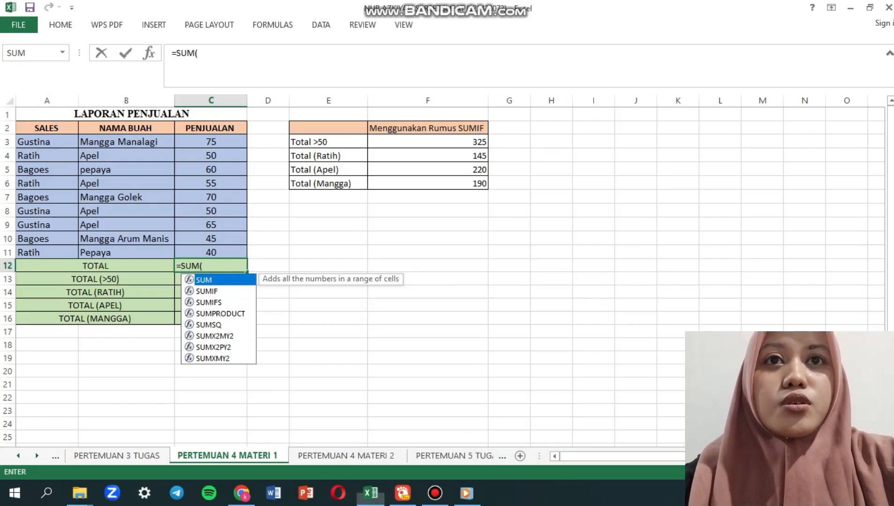
{"action": "key", "text": "Tab"}
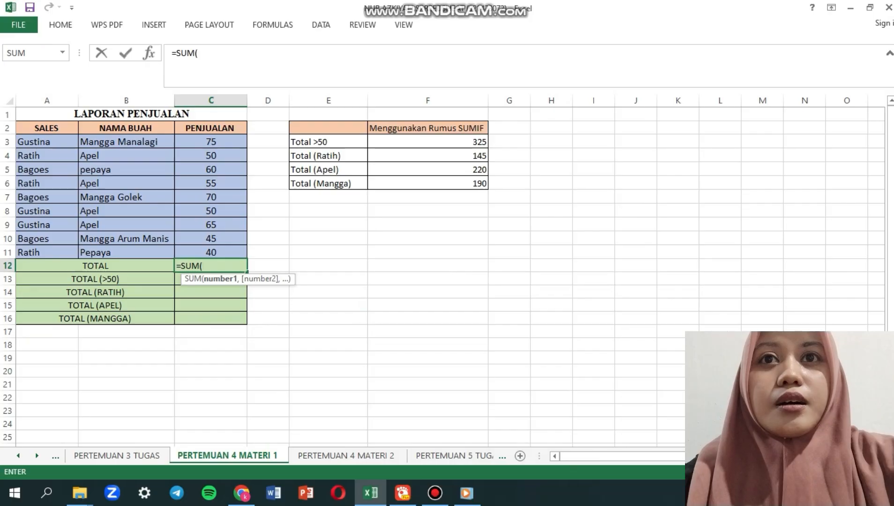
{"action": "left_click", "coordinate": [210, 142]}
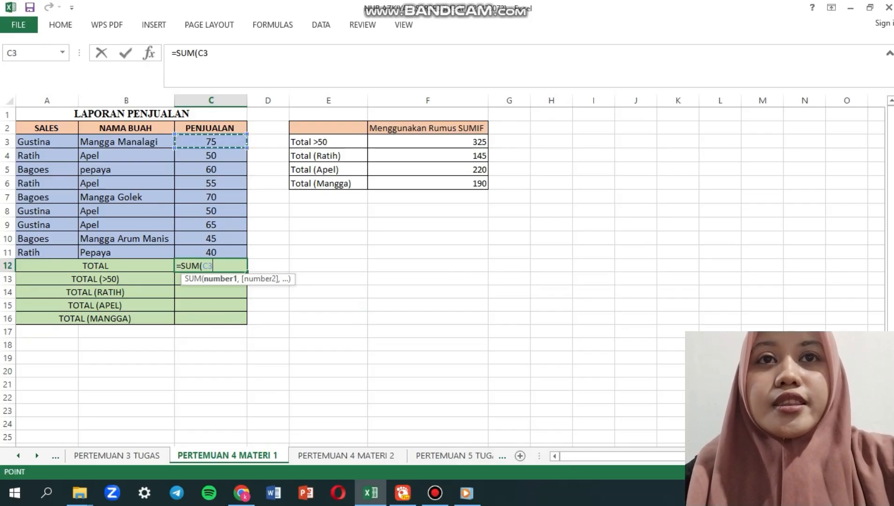
{"action": "left_click_drag", "start_coordinate": [210, 142], "coordinate": [211, 252]}
{"action": "type", "text": ")"}
{"action": "key", "text": "Return"}
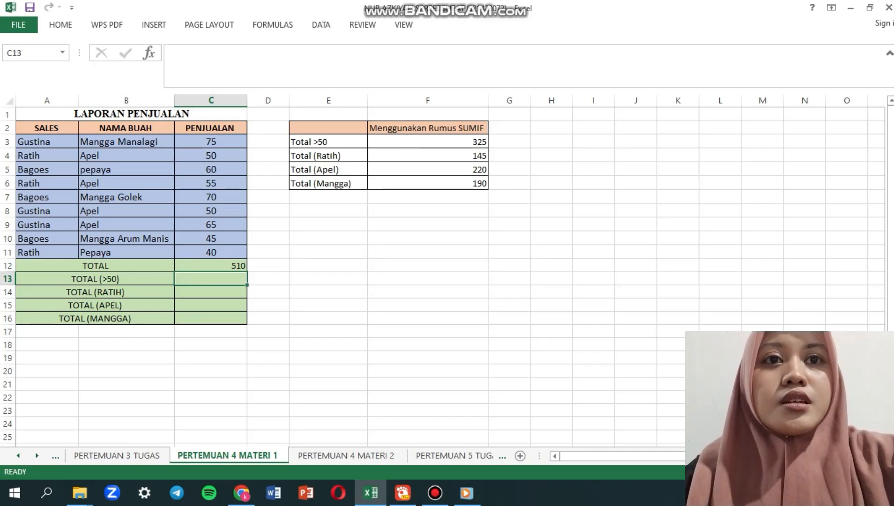
- Fill the TOTAL (>50) row by summing PENJUALAN cells C3:C9 with SUM in C13
{"action": "type", "text": "="}
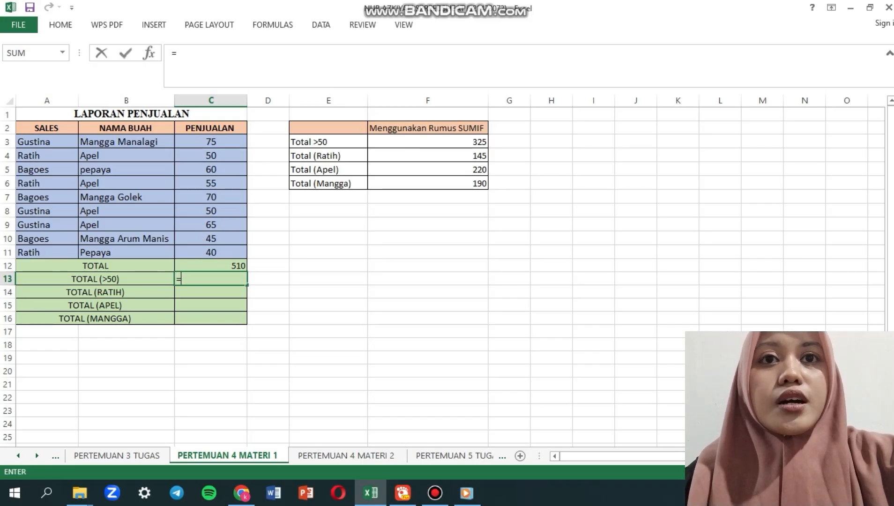
{"action": "type", "text": "sum"}
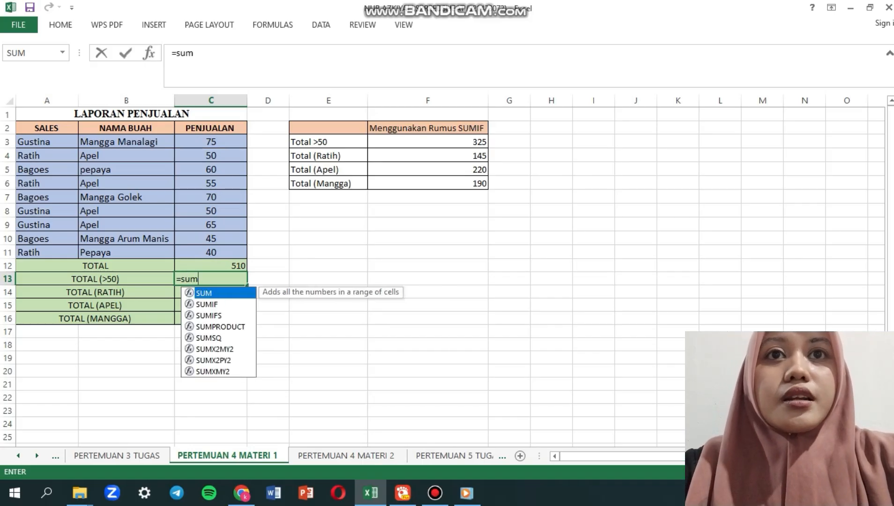
{"action": "key", "text": "Tab"}
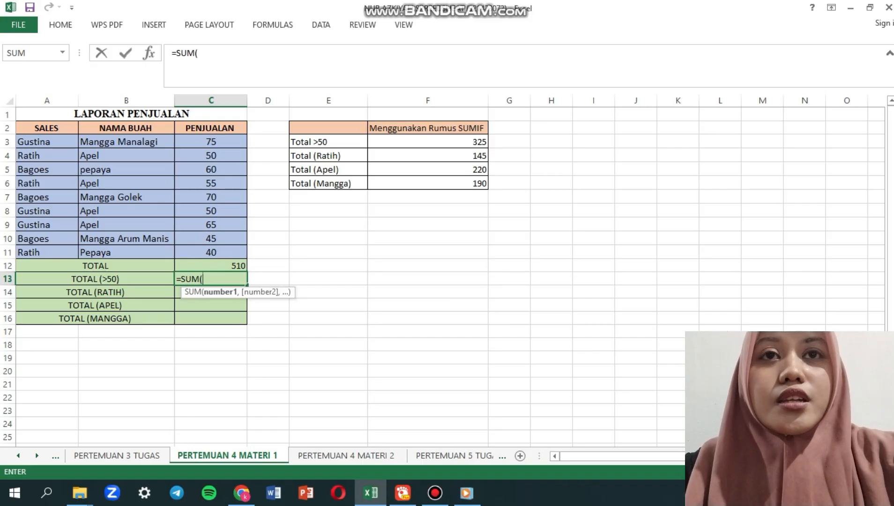
{"action": "left_click", "coordinate": [211, 142]}
{"action": "left_click_drag", "start_coordinate": [211, 142], "coordinate": [211, 225]}
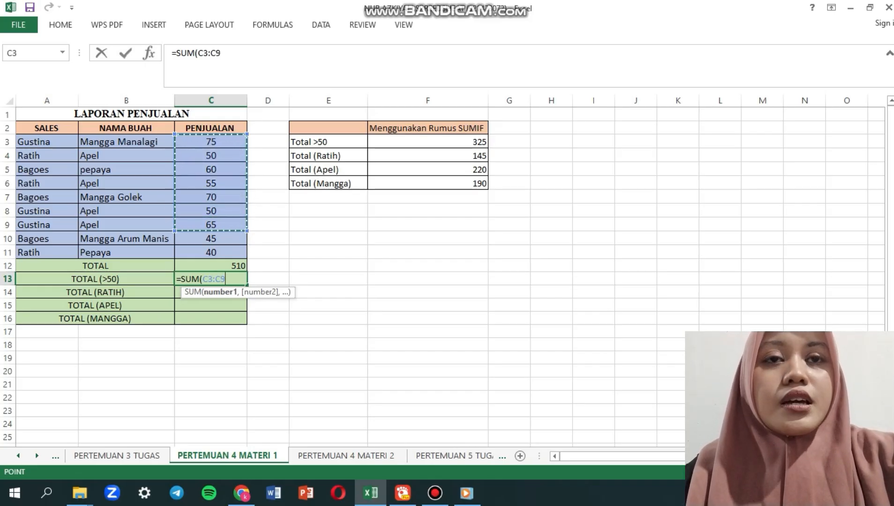
{"action": "key", "text": "Return"}
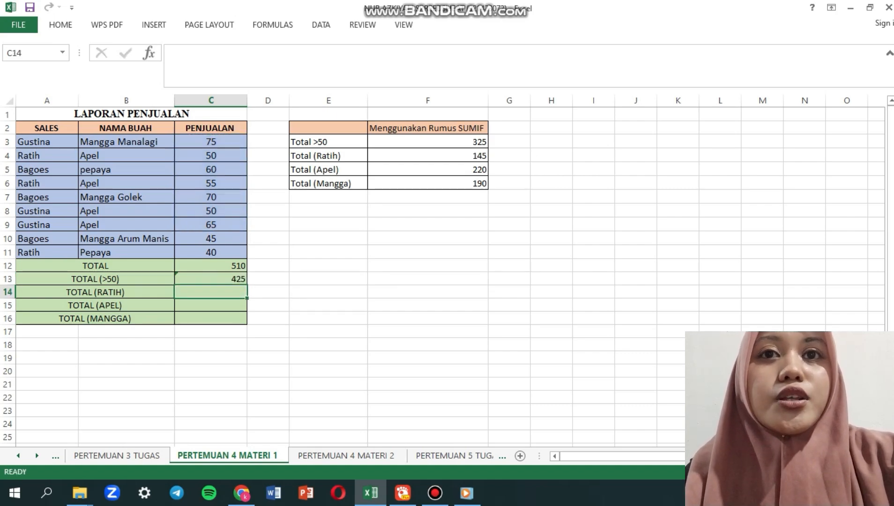
- Fill the single-salesperson total in C14 by adding that salesperson's PENJUALAN cells with =SUM(C4+C6+C11)
{"action": "type", "text": "=sum"}
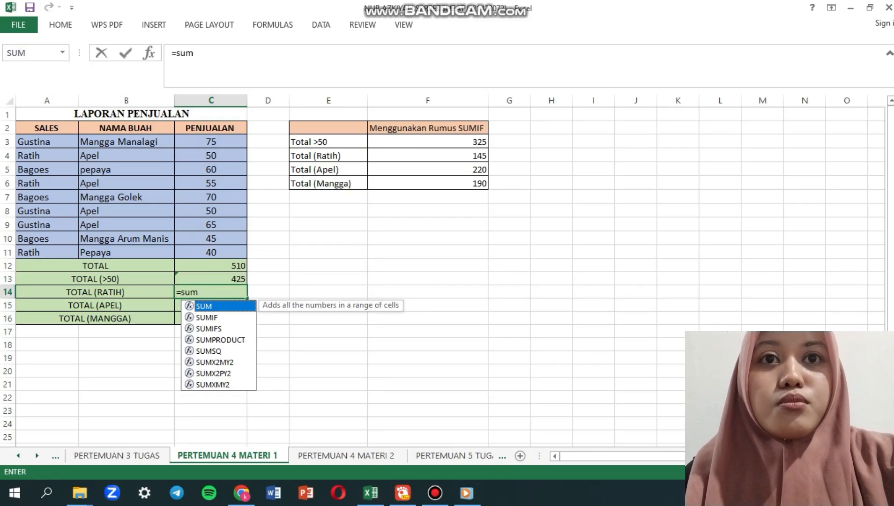
{"action": "key", "text": "Tab"}
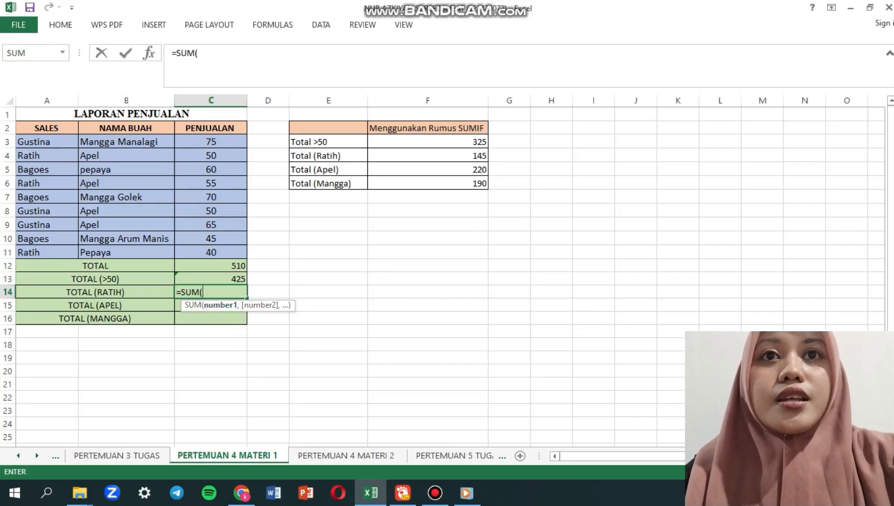
{"action": "left_click", "coordinate": [211, 156]}
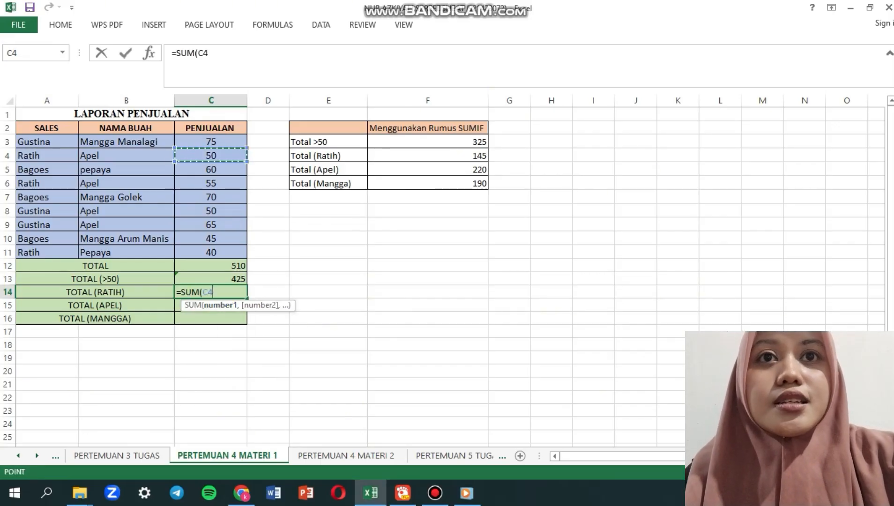
{"action": "type", "text": "+"}
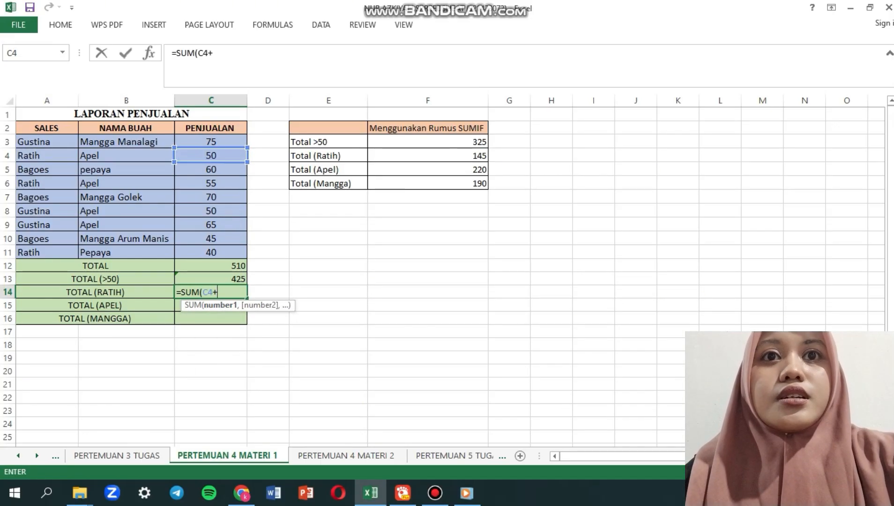
{"action": "left_click", "coordinate": [211, 183]}
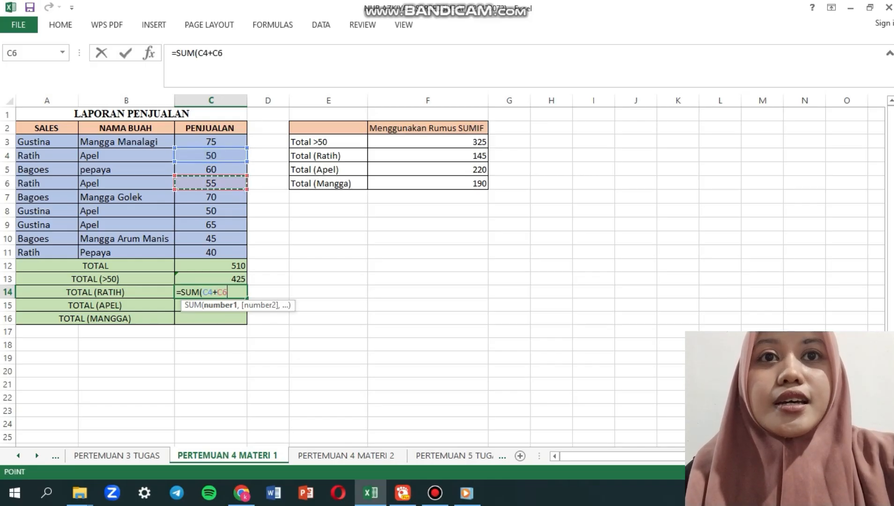
{"action": "type", "text": "+"}
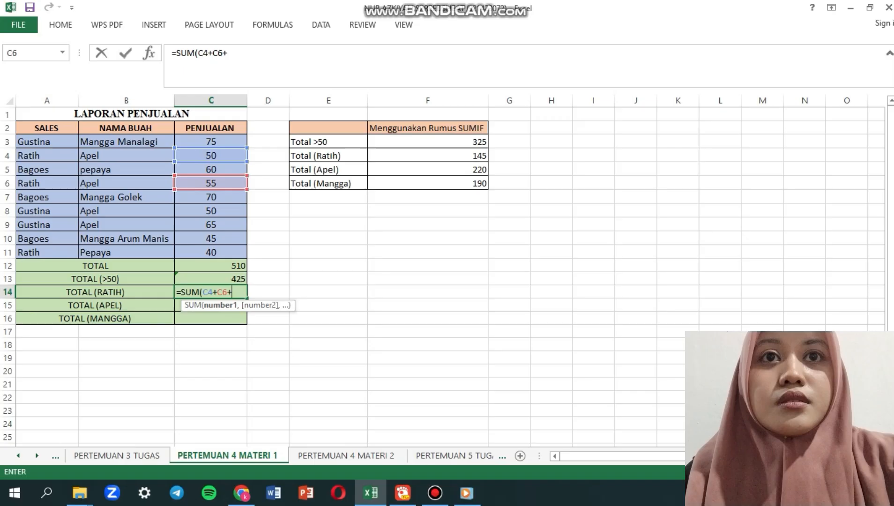
{"action": "left_click", "coordinate": [211, 252]}
{"action": "key", "text": "Return"}
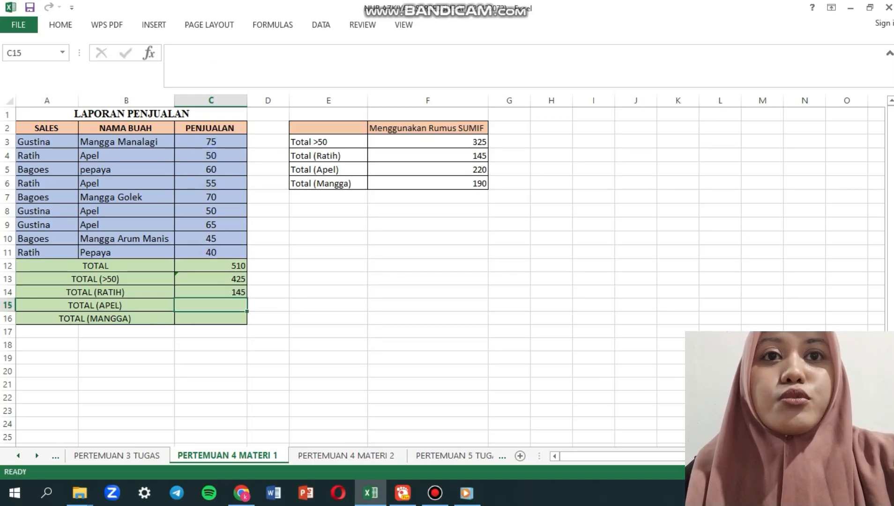
- Fill the TOTAL (APEL) row by adding the Apel sales with =SUM(C4+C6+C8+C9) in C15
{"action": "type", "text": "="}
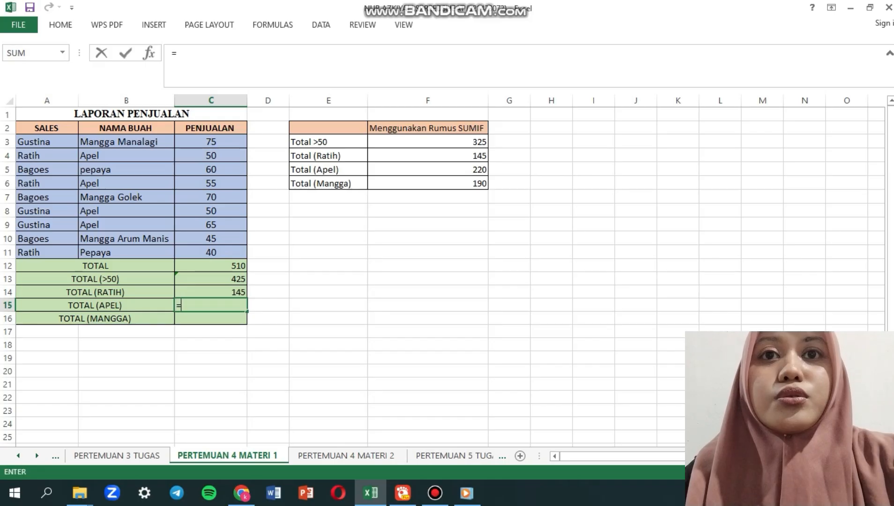
{"action": "type", "text": "sum"}
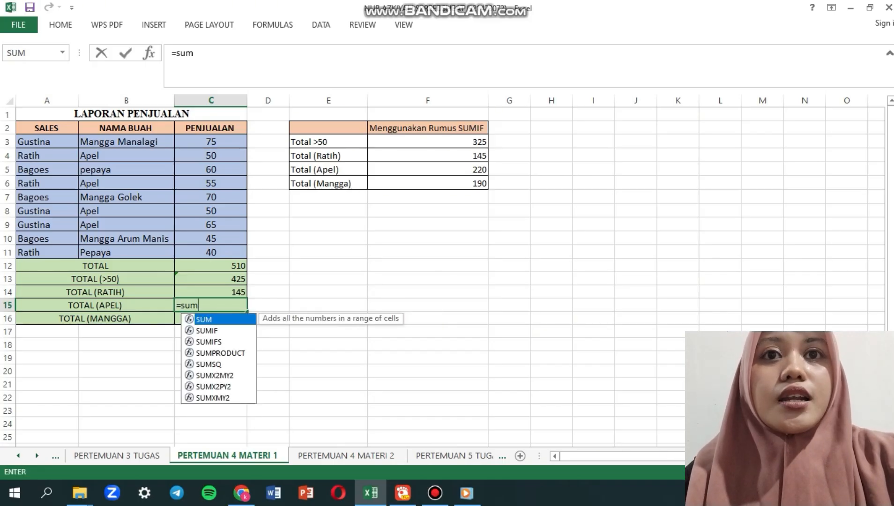
{"action": "key", "text": "Tab"}
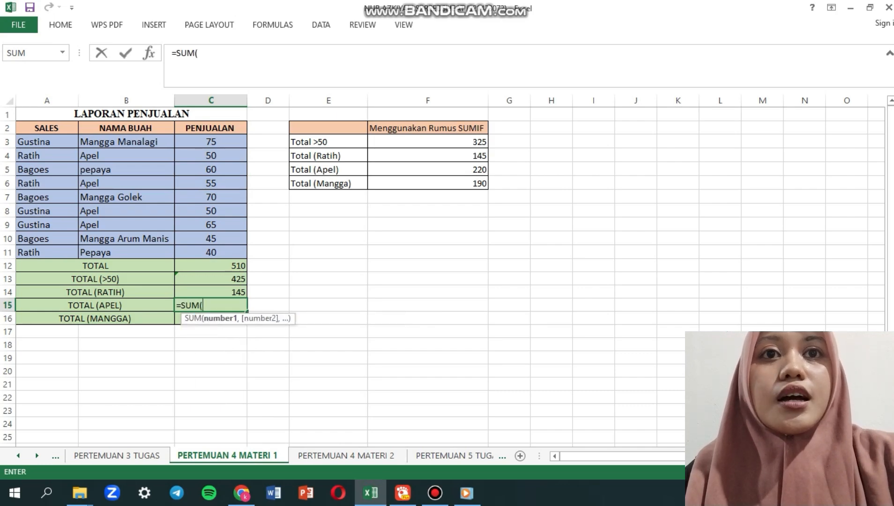
{"action": "left_click", "coordinate": [211, 155]}
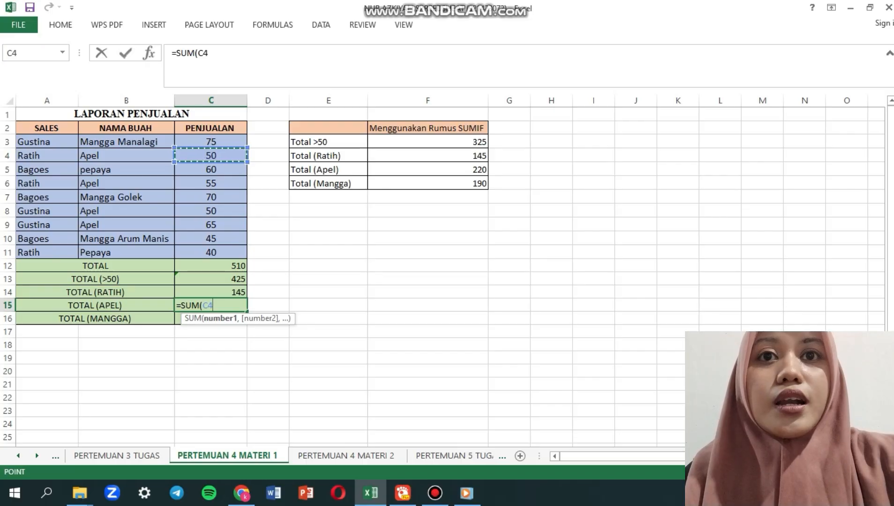
{"action": "type", "text": "+"}
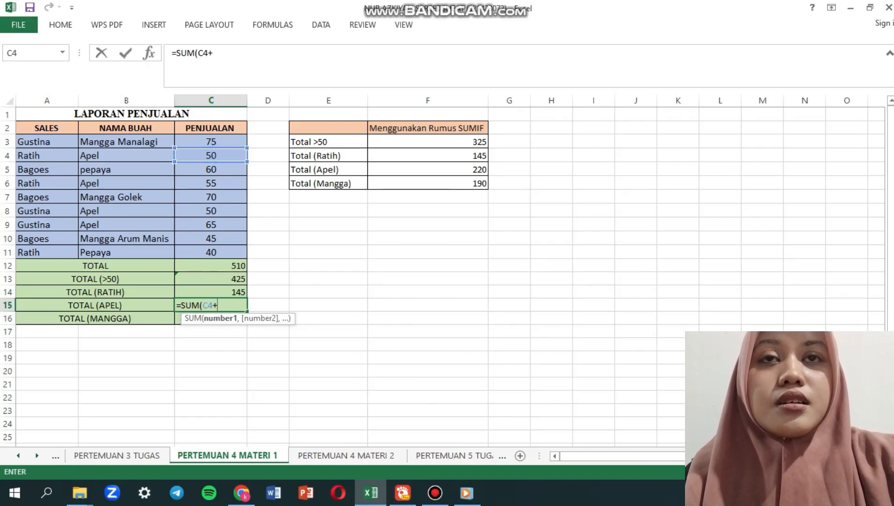
{"action": "left_click", "coordinate": [211, 183]}
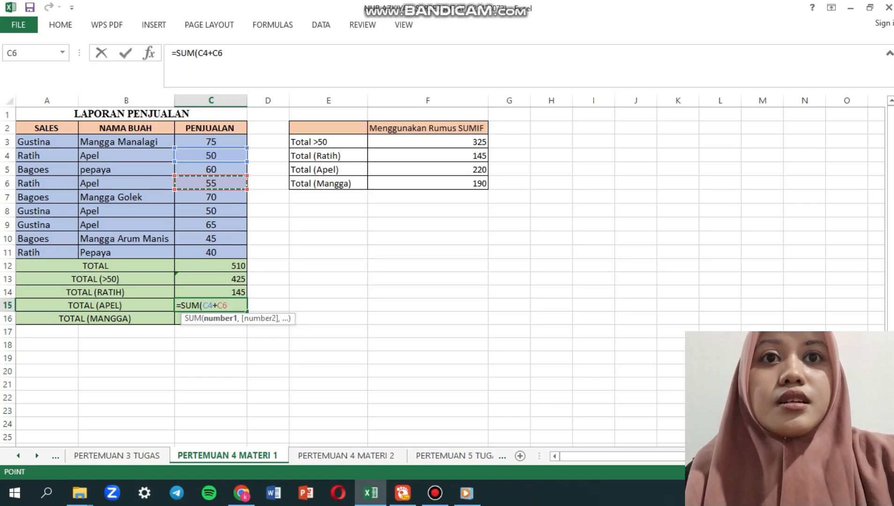
{"action": "type", "text": "+"}
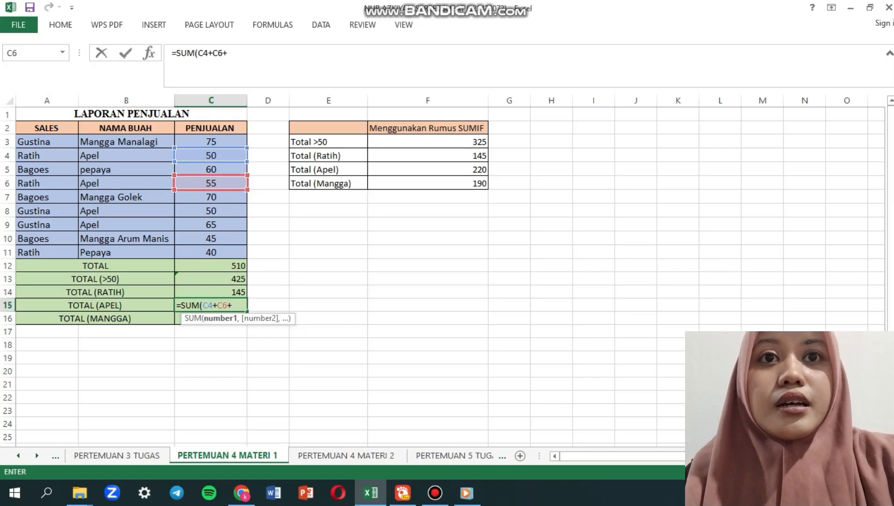
{"action": "left_click", "coordinate": [210, 210]}
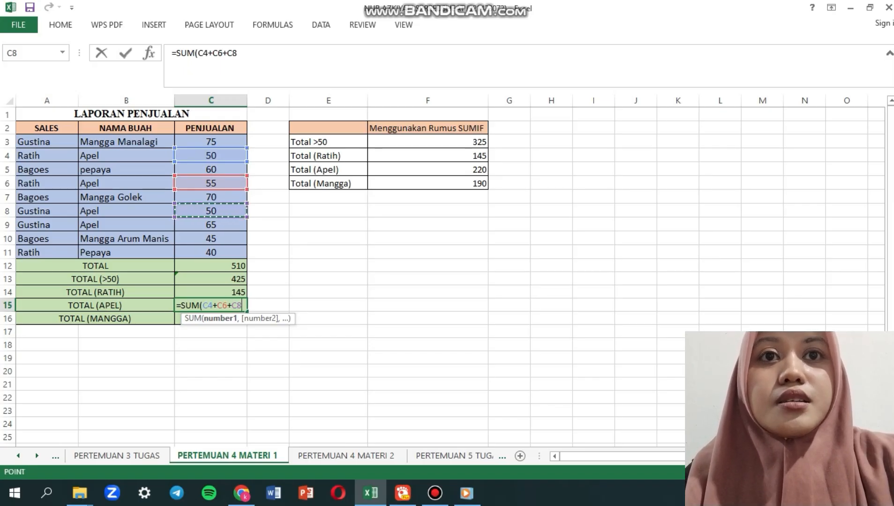
{"action": "type", "text": "+"}
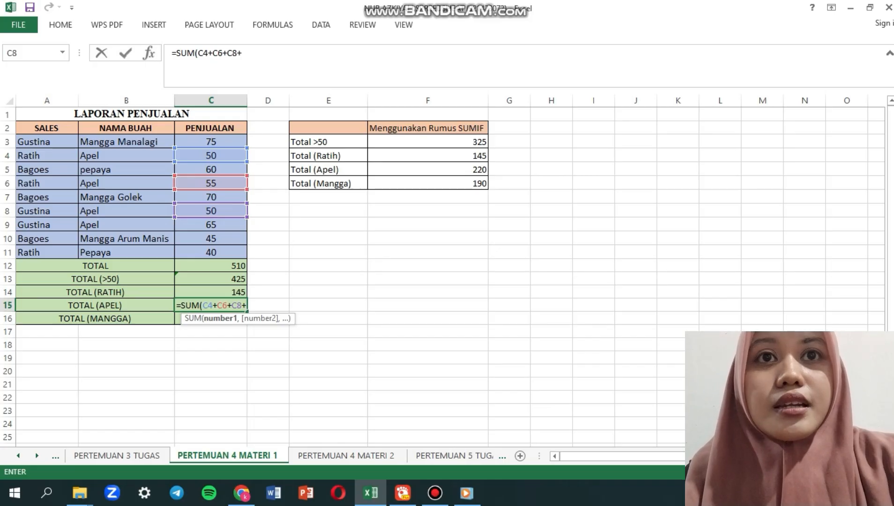
{"action": "left_click", "coordinate": [211, 225]}
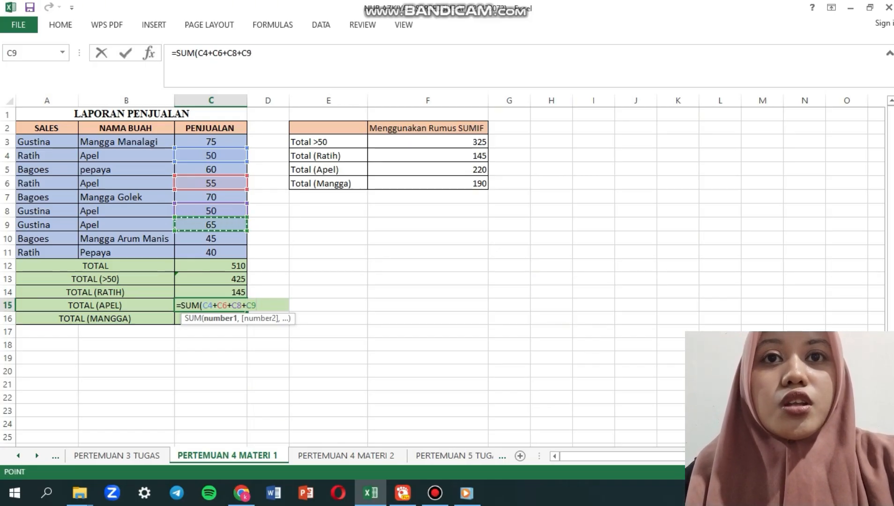
{"action": "key", "text": "Return"}
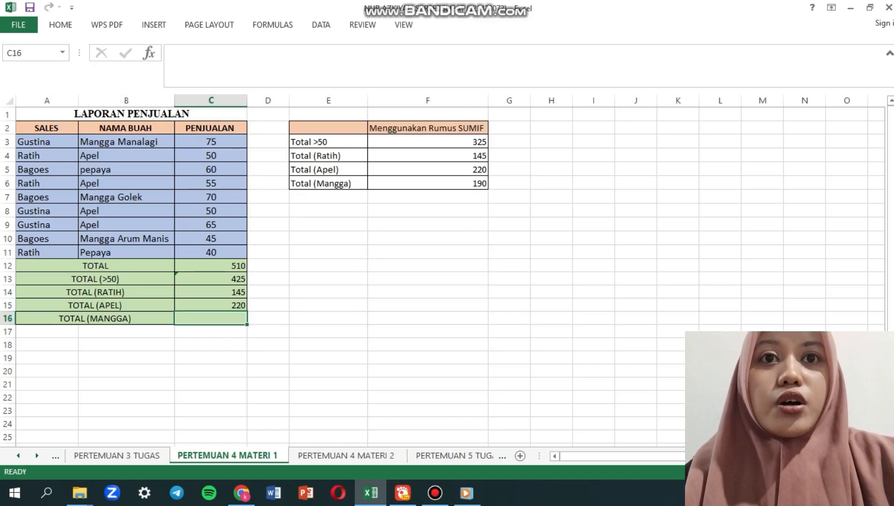
- Fill the TOTAL (MANGGA) row by adding the three mango sales with =SUM(C3+C7+C10) in C16
{"action": "type", "text": "=sum"}
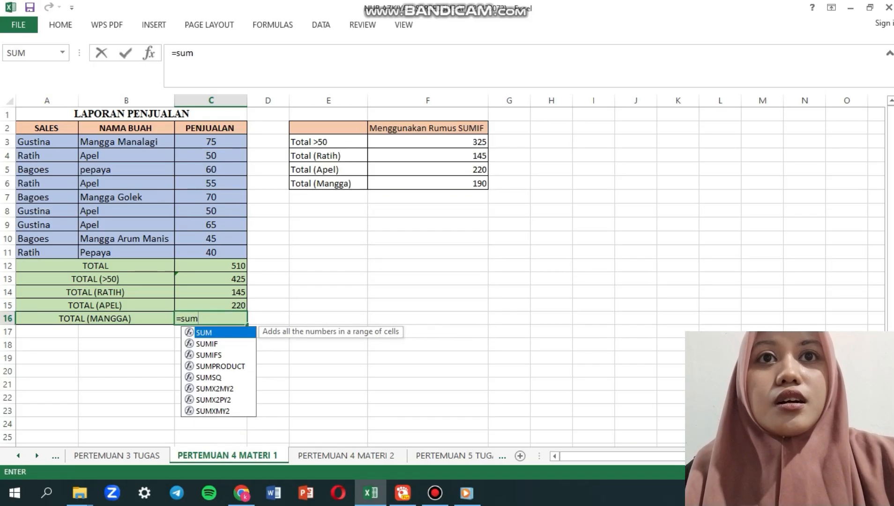
{"action": "key", "text": "Tab"}
{"action": "left_click", "coordinate": [210, 142]}
{"action": "type", "text": "+"}
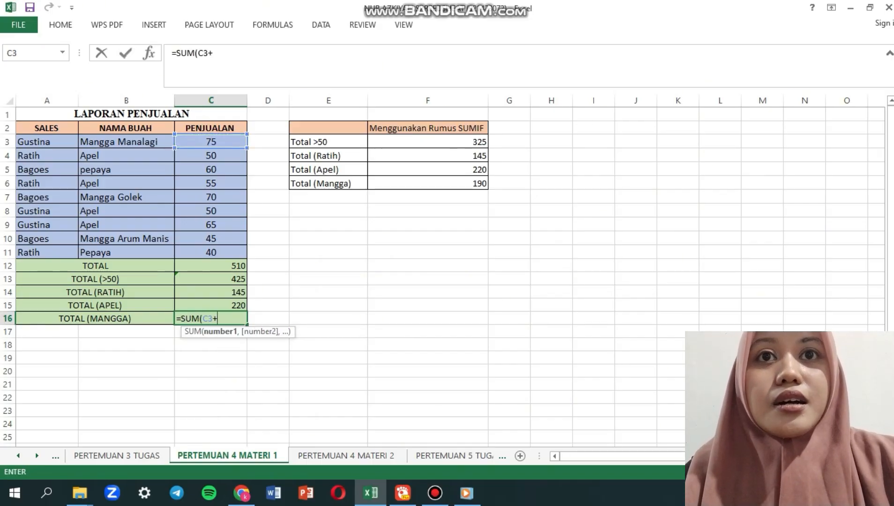
{"action": "left_click", "coordinate": [211, 197]}
{"action": "type", "text": "+"}
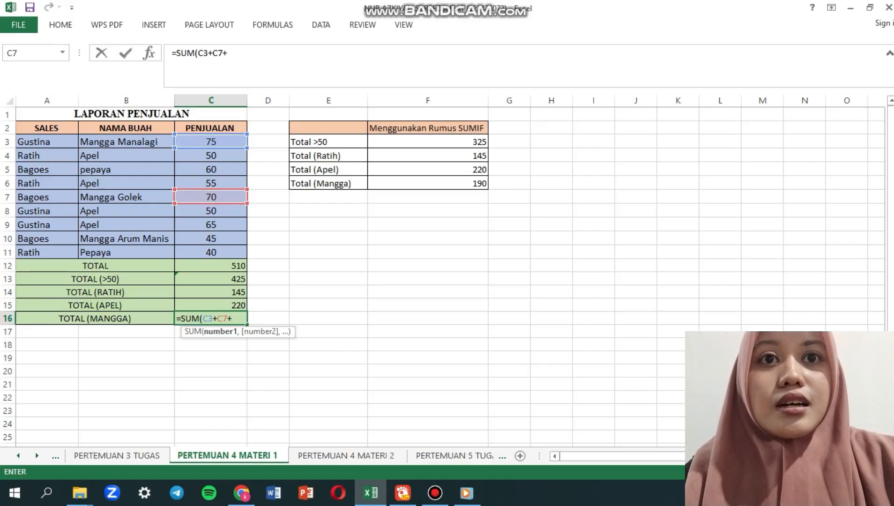
{"action": "left_click", "coordinate": [211, 239]}
{"action": "key", "text": "Return"}
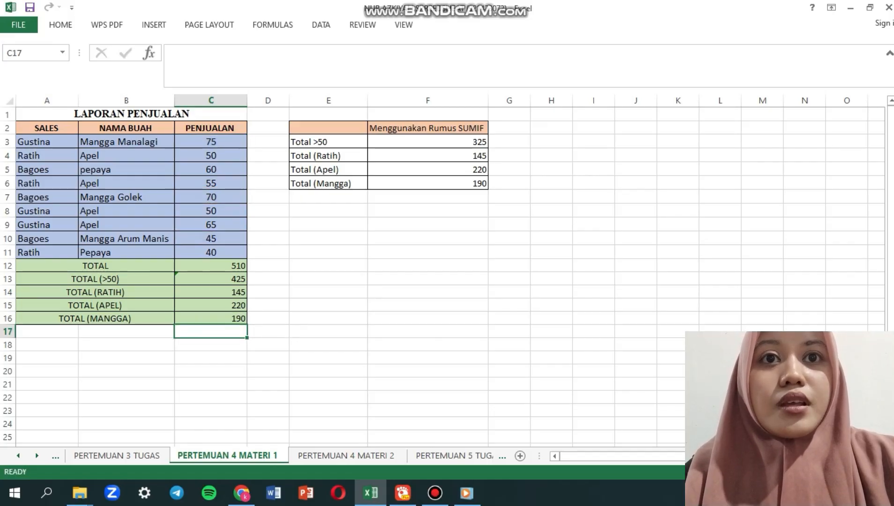
- In the SUMIF table, compute Total >50 by entering =SUMIF(C3:C11, ">50") in F3
{"action": "left_click", "coordinate": [427, 210]}
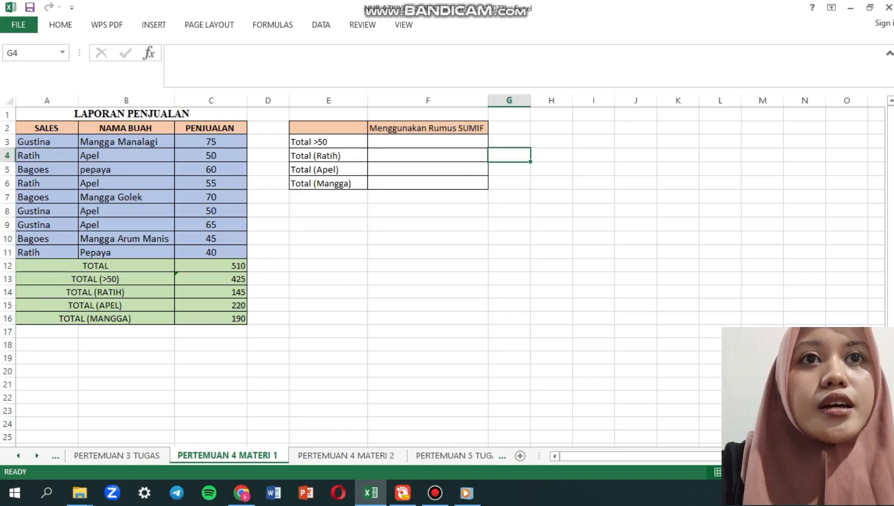
{"action": "left_click", "coordinate": [427, 142]}
{"action": "type", "text": "=sumif"}
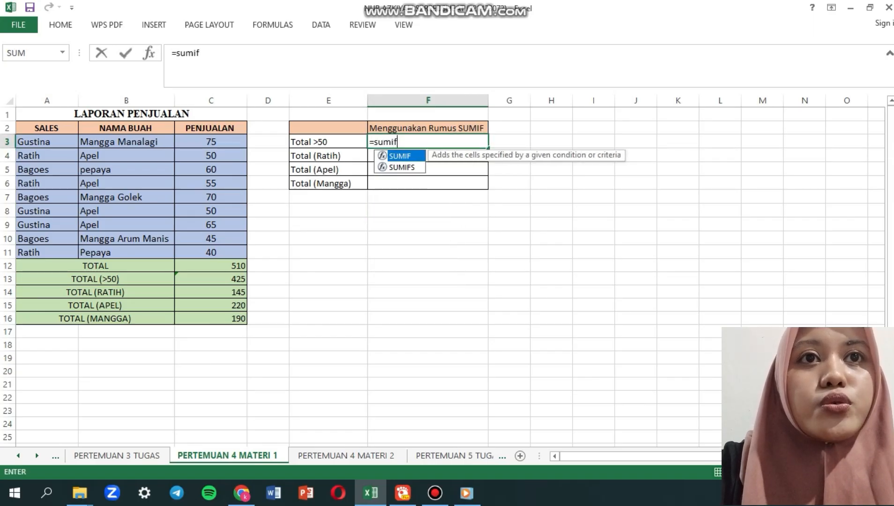
{"action": "key", "text": "Tab"}
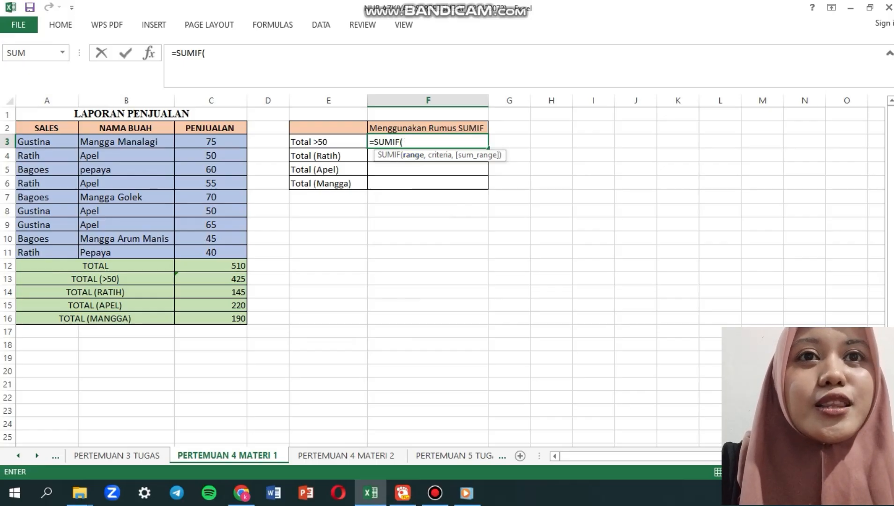
{"action": "left_click", "coordinate": [211, 142]}
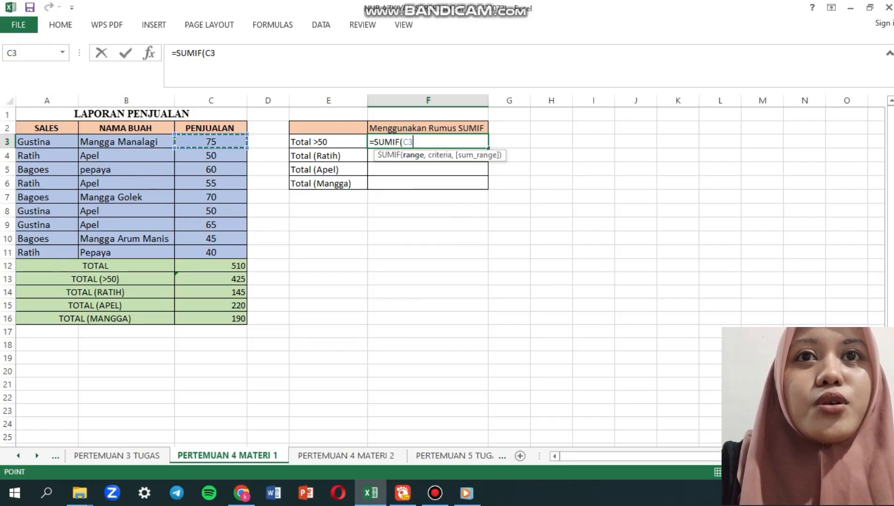
{"action": "left_click_drag", "start_coordinate": [210, 142], "coordinate": [210, 253]}
{"action": "type", "text": ","}
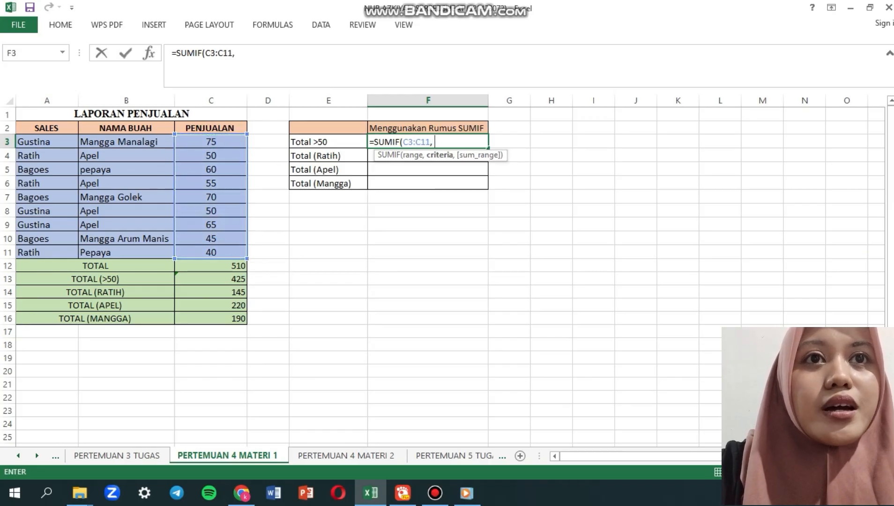
{"action": "type", "text": " \""}
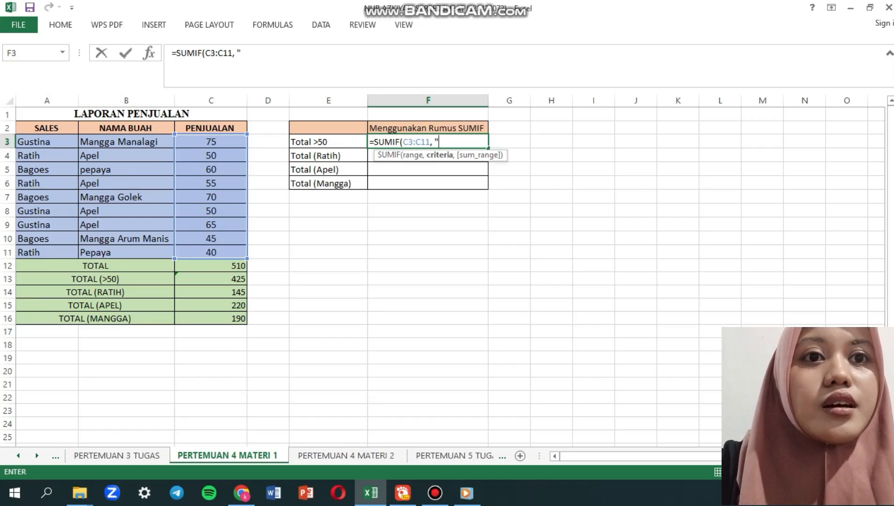
{"action": "type", "text": ">"}
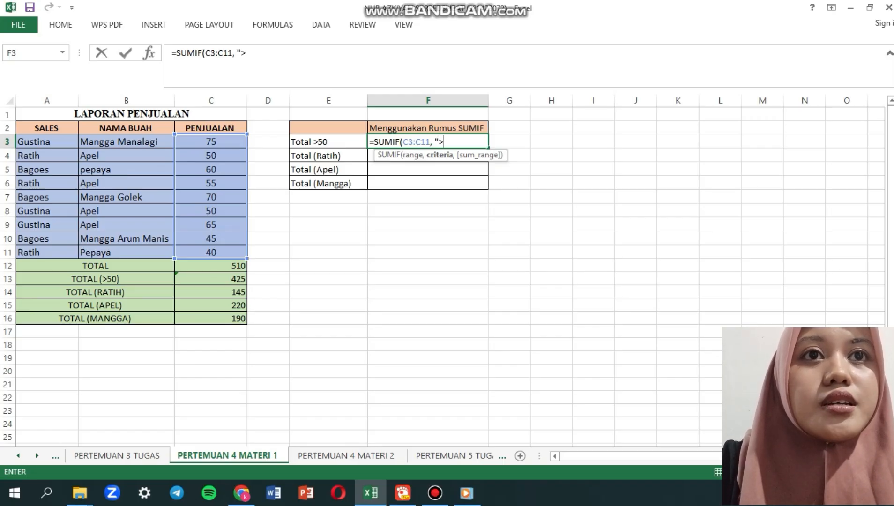
{"action": "type", "text": "5"}
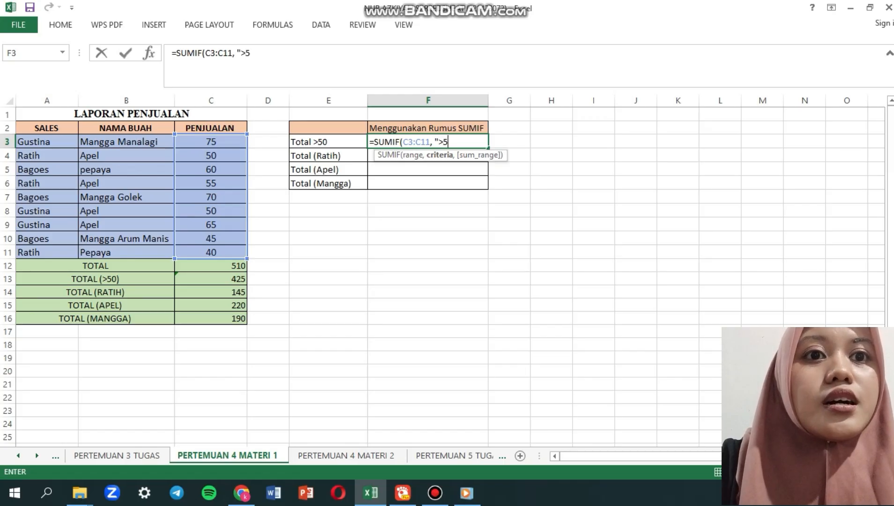
{"action": "type", "text": "0"}
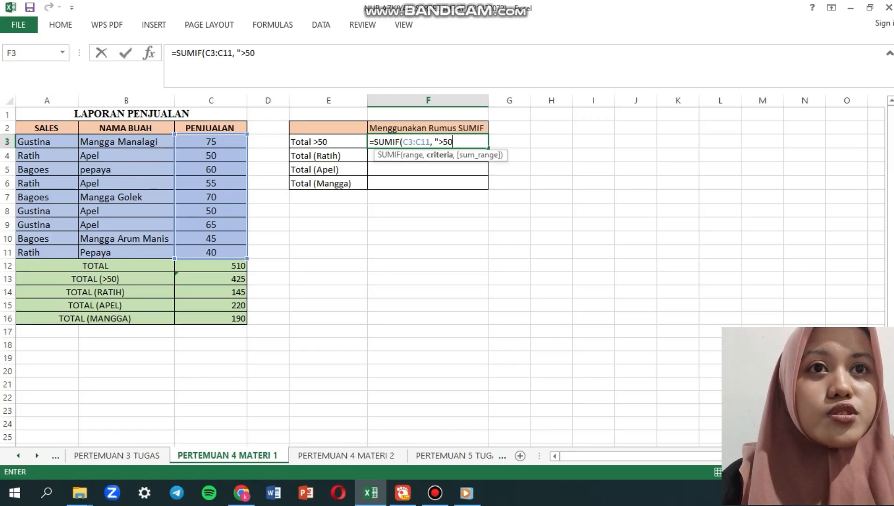
{"action": "type", "text": "'"}
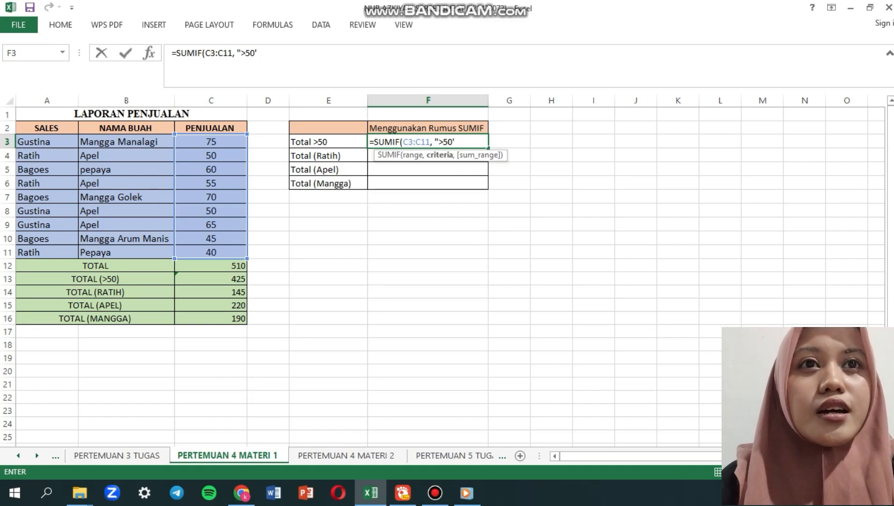
{"action": "key", "text": "BackSpace"}
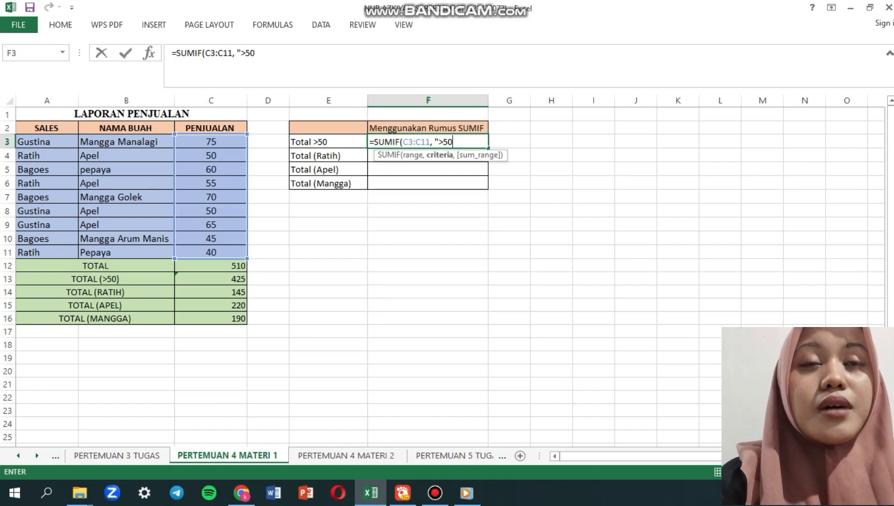
{"action": "type", "text": "\""}
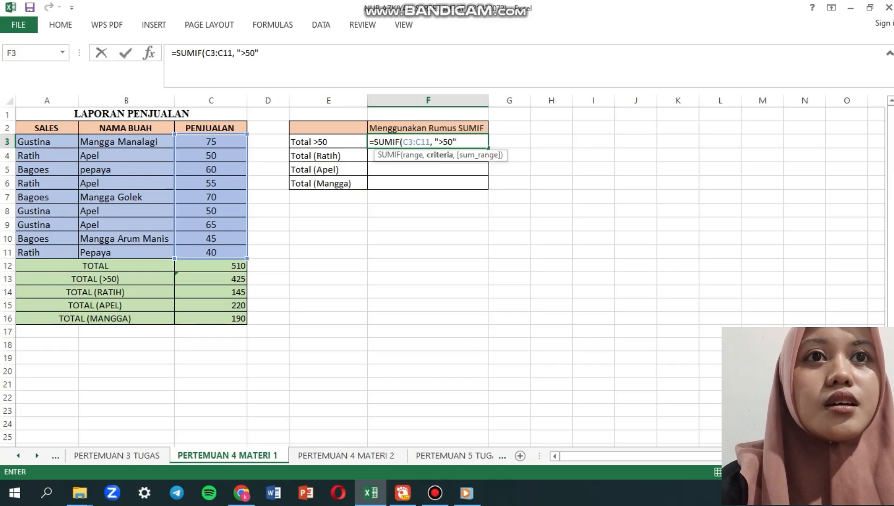
{"action": "type", "text": ")"}
{"action": "key", "text": "Return"}
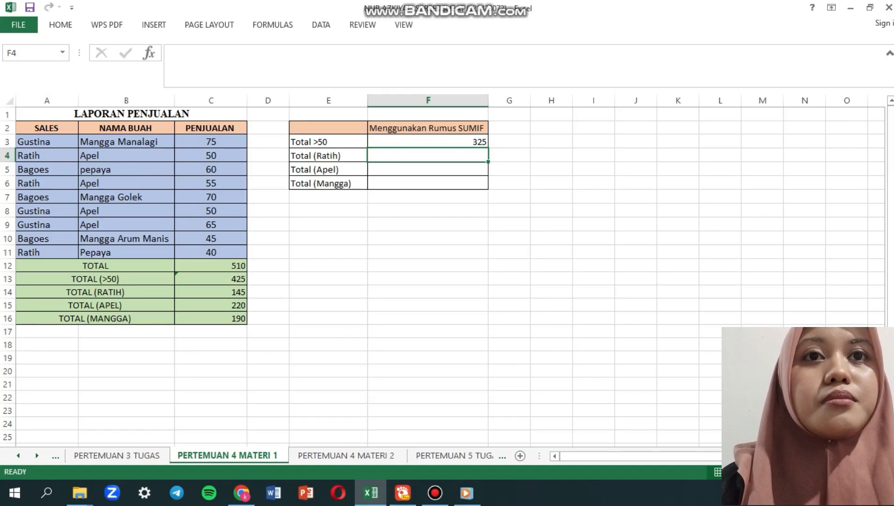
- Compute the single-salesperson total in F4 with SUMIF, using range A3:A11, that salesperson's name as the criterion and sum range C3:C11
{"action": "type", "text": "="}
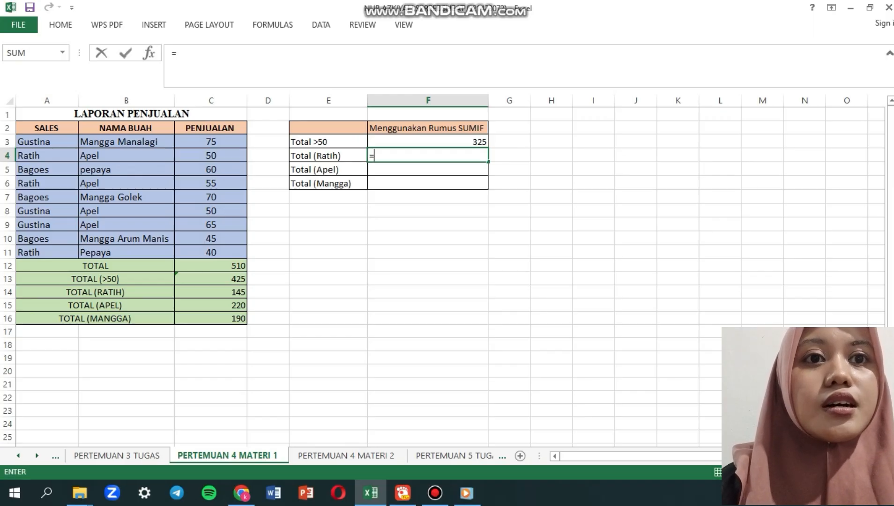
{"action": "type", "text": "su"}
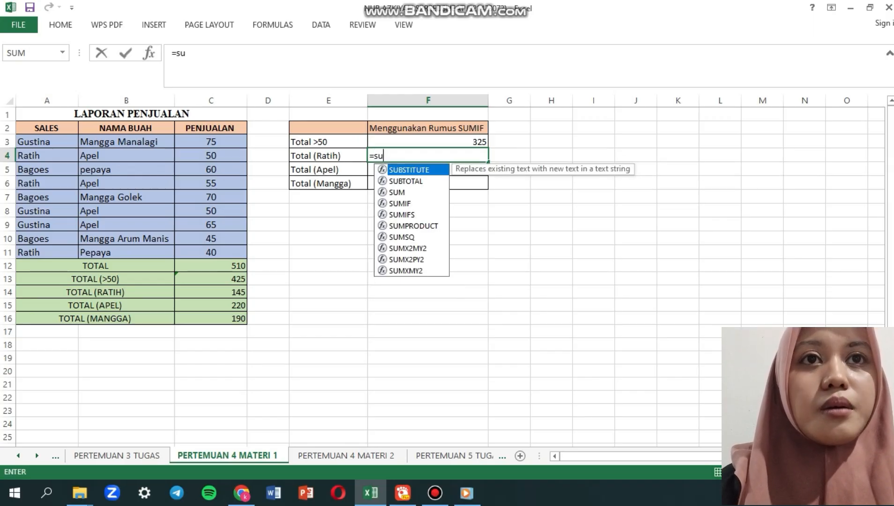
{"action": "type", "text": "m"}
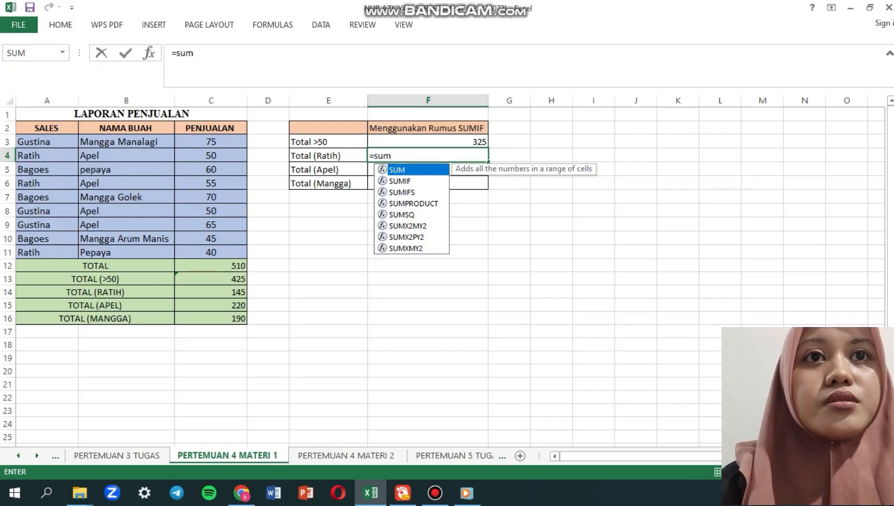
{"action": "key", "text": "Down"}
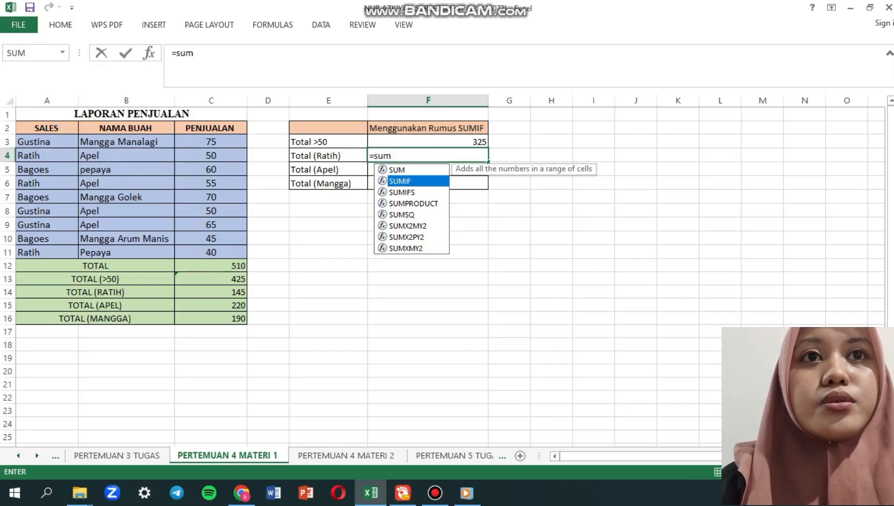
{"action": "key", "text": "Tab"}
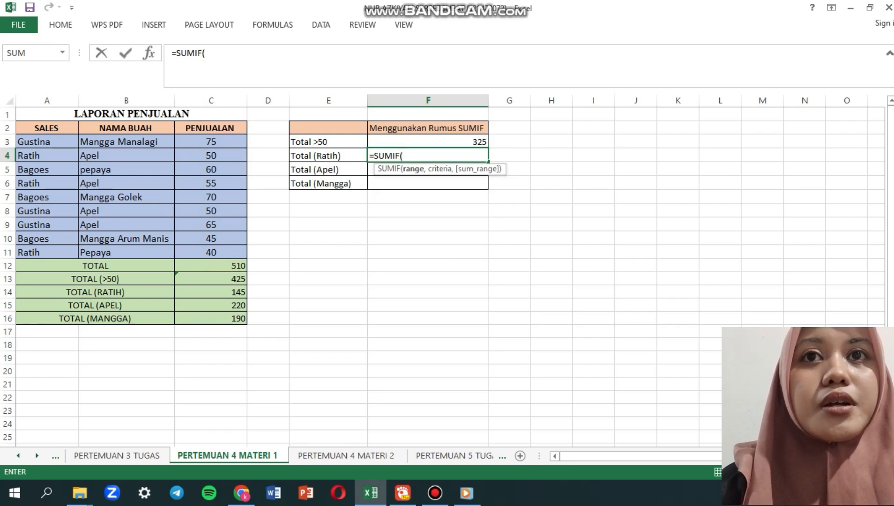
{"action": "left_click_drag", "start_coordinate": [75, 140], "coordinate": [77, 253]}
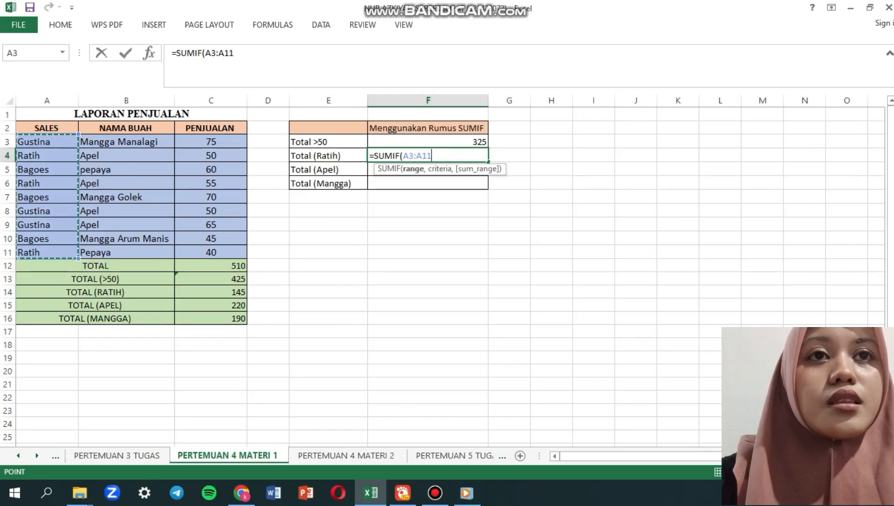
{"action": "type", "text": ","}
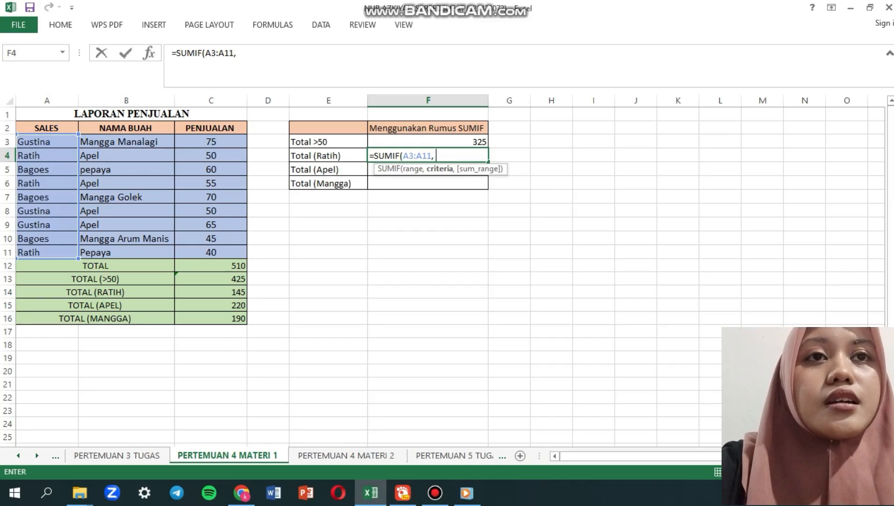
{"action": "type", "text": " \""}
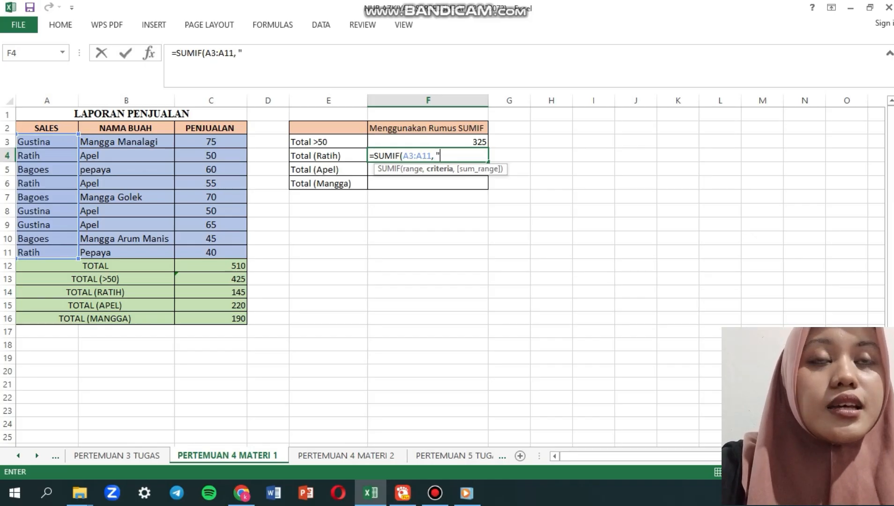
{"action": "type", "text": "R"}
{"action": "type", "text": "ih\""}
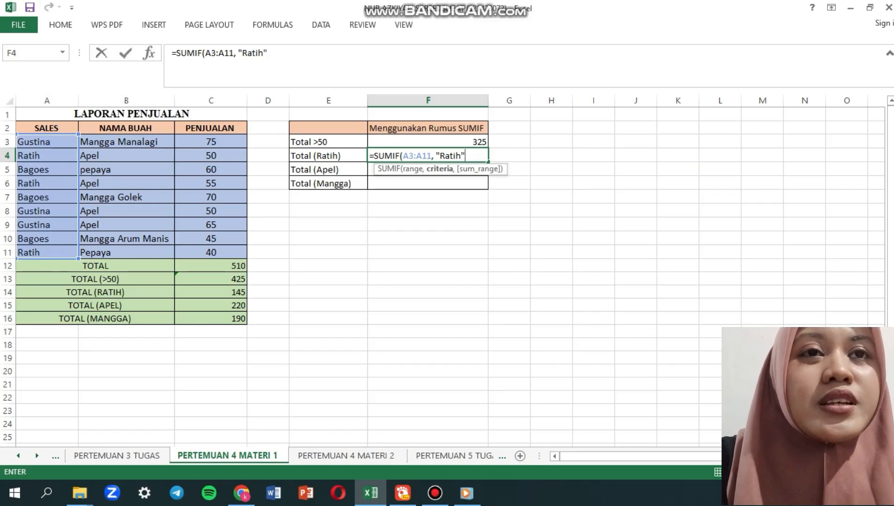
{"action": "type", "text": ","}
{"action": "left_click_drag", "start_coordinate": [211, 141], "coordinate": [211, 253]}
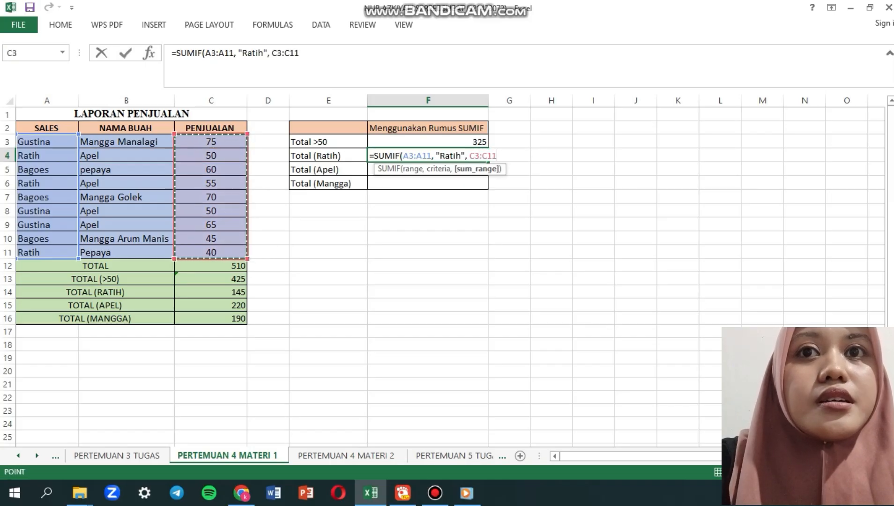
{"action": "key", "text": "Return"}
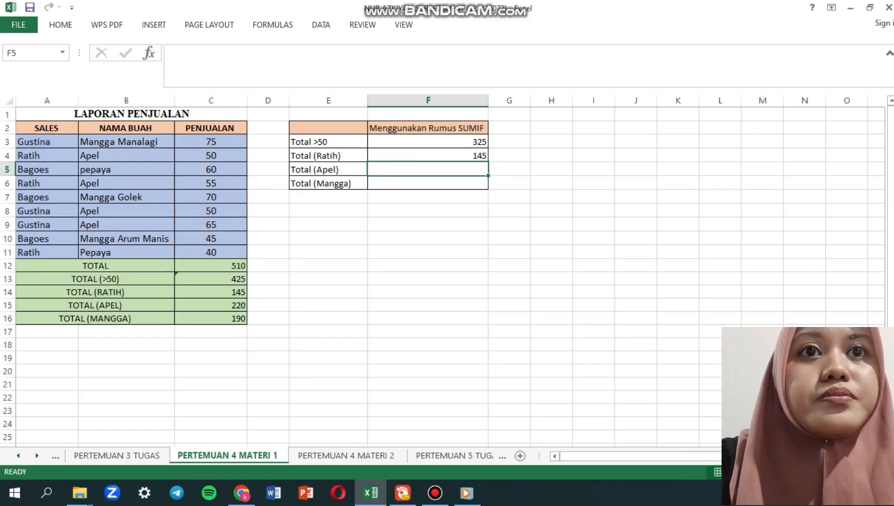
- Build the Total (Apel) formula in F5 with SUMIF, using the fruit names in B3:B11 as the range and Apel as the criterion
{"action": "type", "text": "=sumif"}
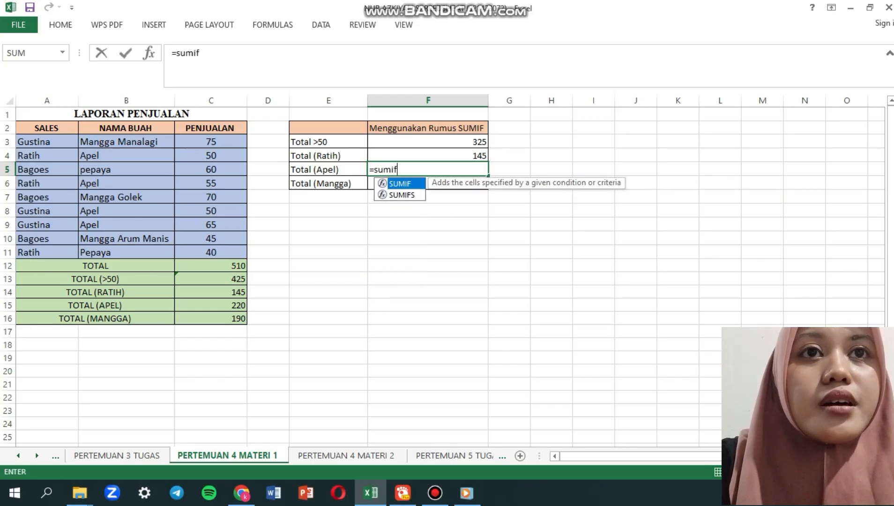
{"action": "key", "text": "Tab"}
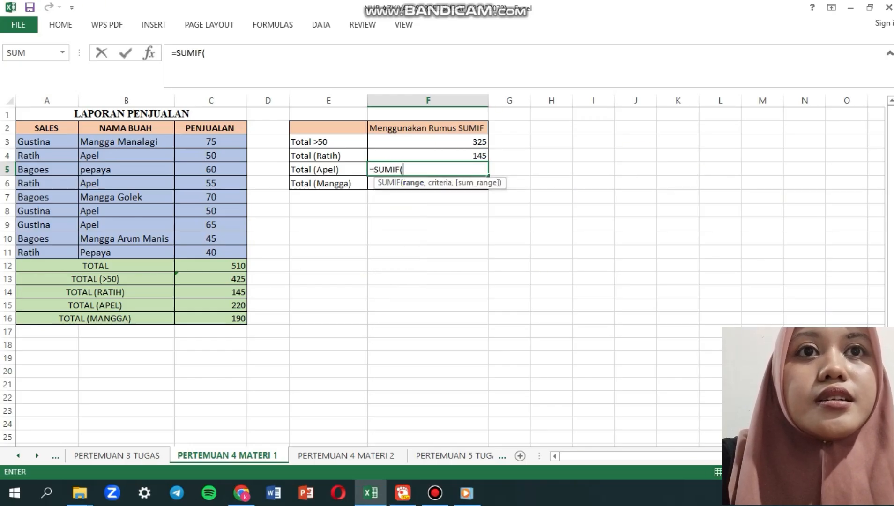
{"action": "left_click_drag", "start_coordinate": [169, 143], "coordinate": [171, 253]}
{"action": "type", "text": ","}
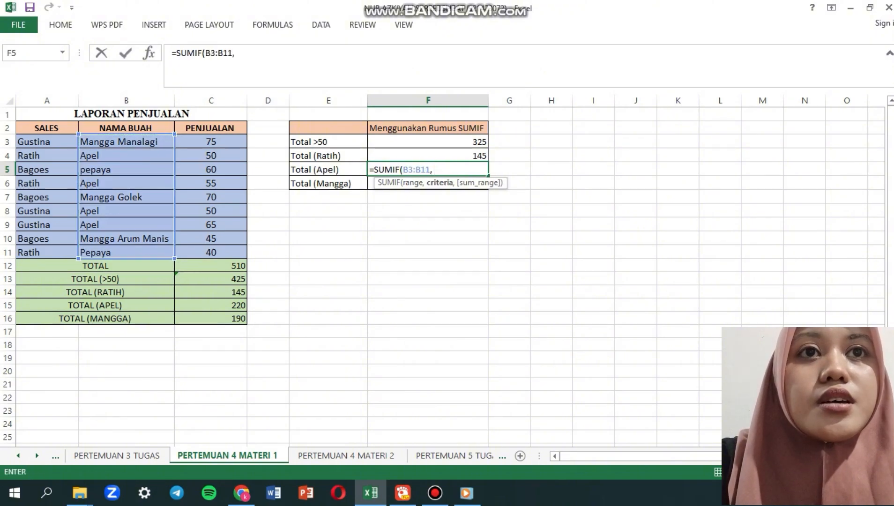
{"action": "type", "text": " 'A"}
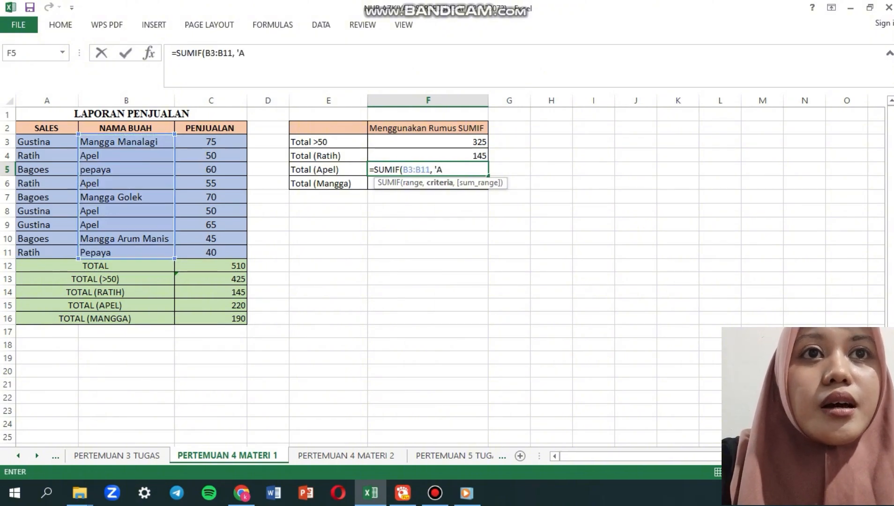
- Complete the Total (Apel) formula in F5 as =SUMIF(B3:B11, "Apel",C3:C11), correcting the opening quotation mark
{"action": "type", "text": "pel"}
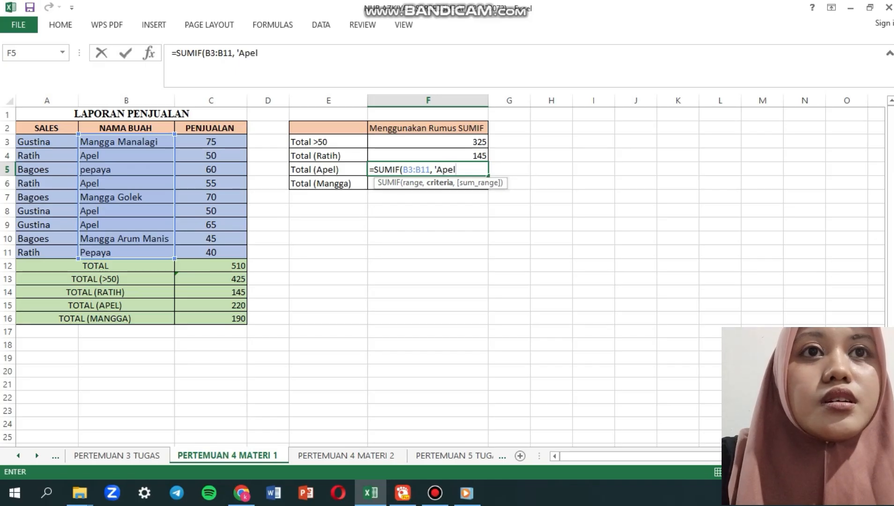
{"action": "type", "text": "\","}
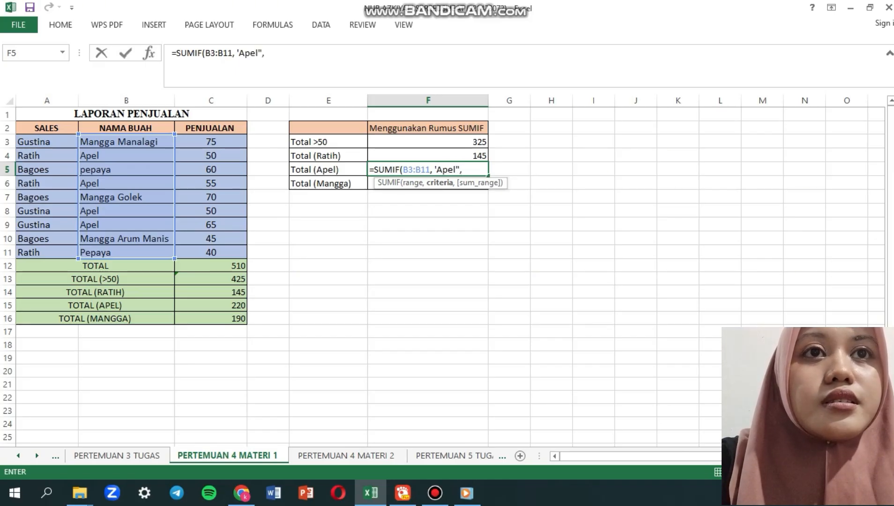
{"action": "left_click", "coordinate": [436, 169]}
{"action": "key", "text": "BackSpace"}
{"action": "type", "text": "\""}
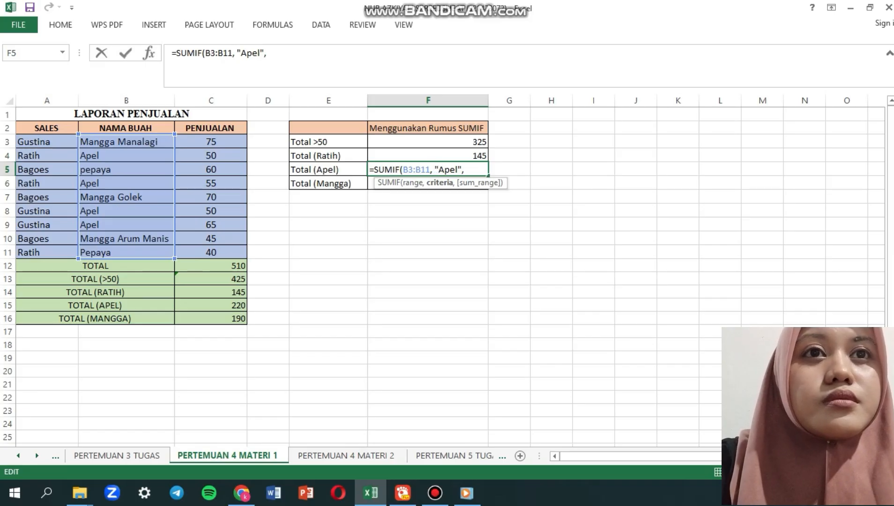
{"action": "left_click", "coordinate": [464, 170]}
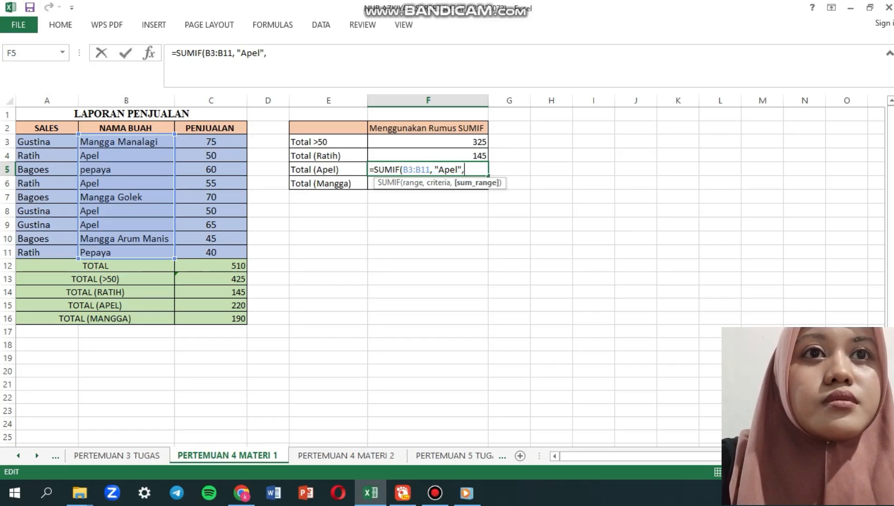
{"action": "left_click_drag", "start_coordinate": [211, 142], "coordinate": [241, 255]}
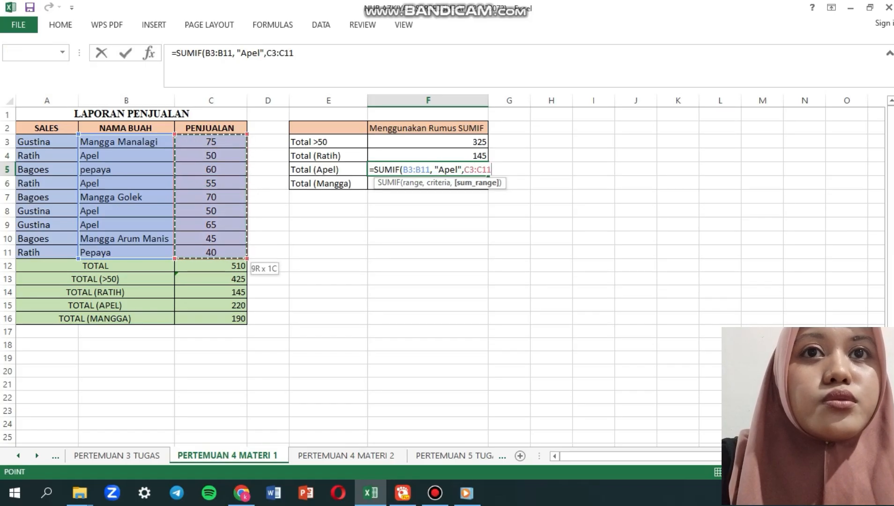
{"action": "key", "text": "Return"}
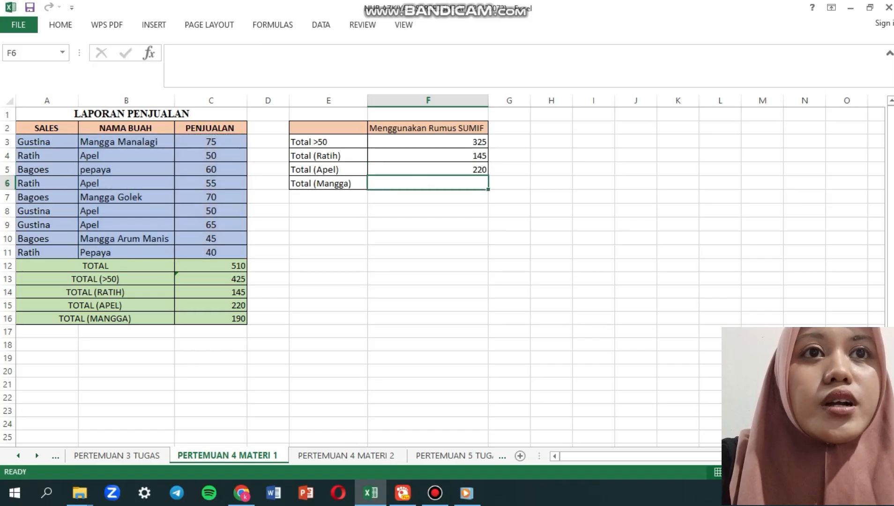
- Calculate Total (Mangga) in F6 with SUMIF, using range B3:B11, criteria "Mangga*" and sum range C3:C11
{"action": "type", "text": "="}
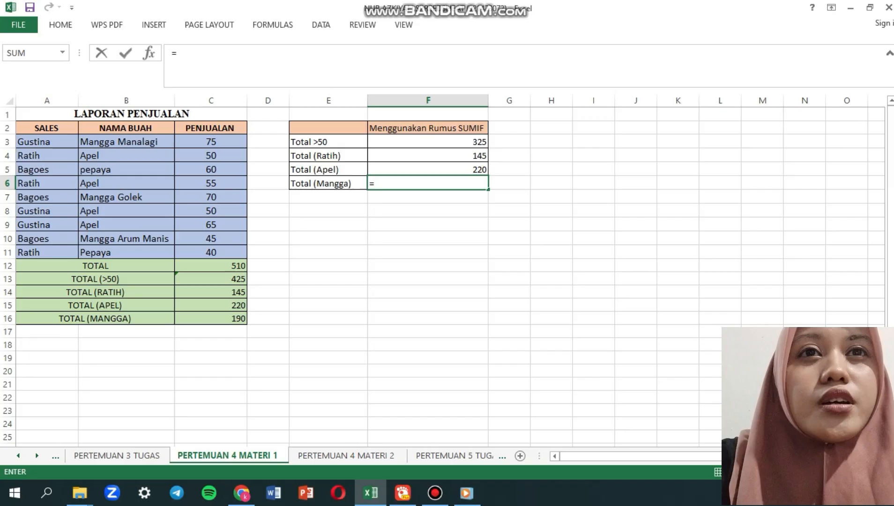
{"action": "type", "text": "su"}
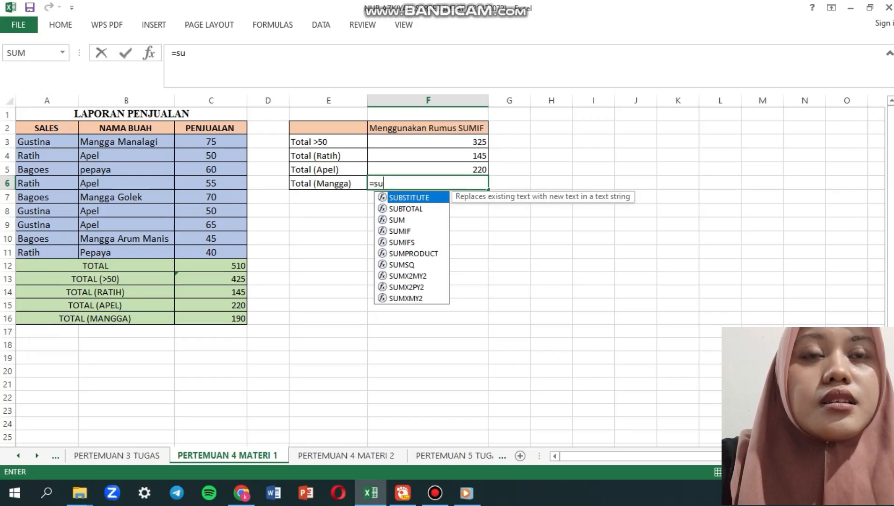
{"action": "key", "text": "Down"}
{"action": "key", "text": "Down"}
{"action": "key", "text": "Down"}
{"action": "key", "text": "Tab"}
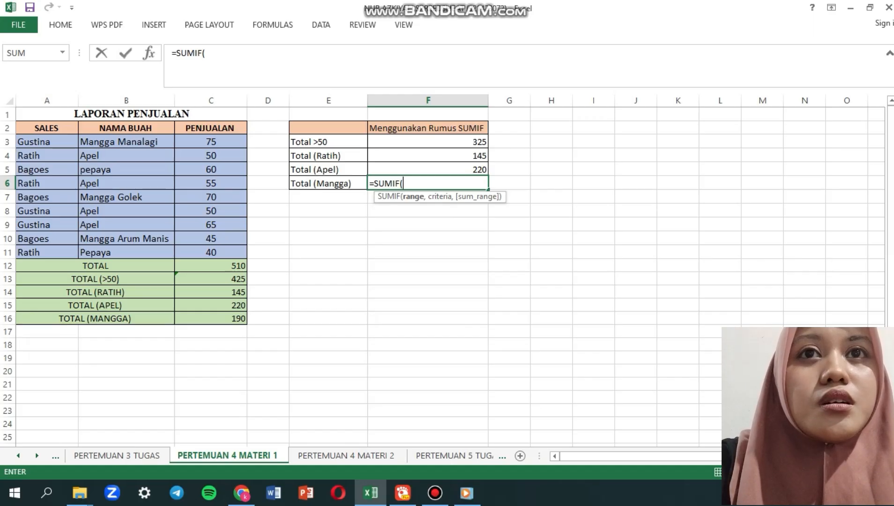
{"action": "left_click_drag", "start_coordinate": [122, 141], "coordinate": [135, 255]}
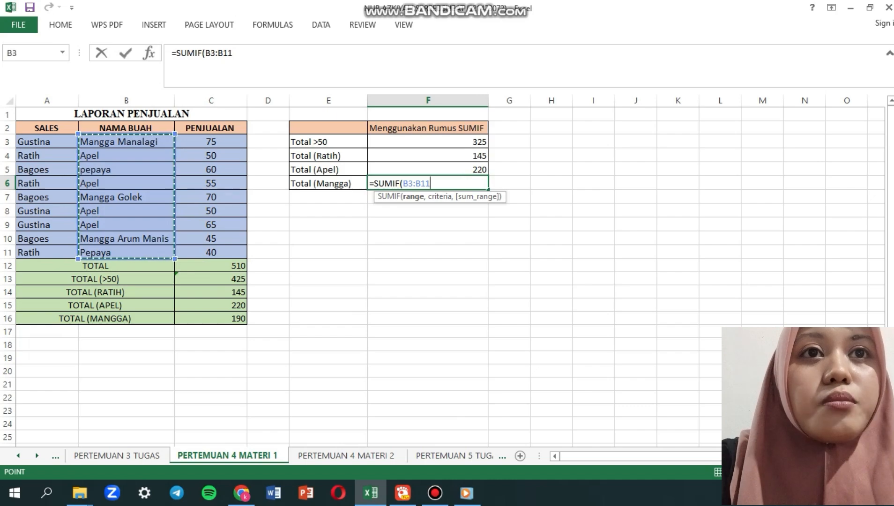
{"action": "type", "text": ","}
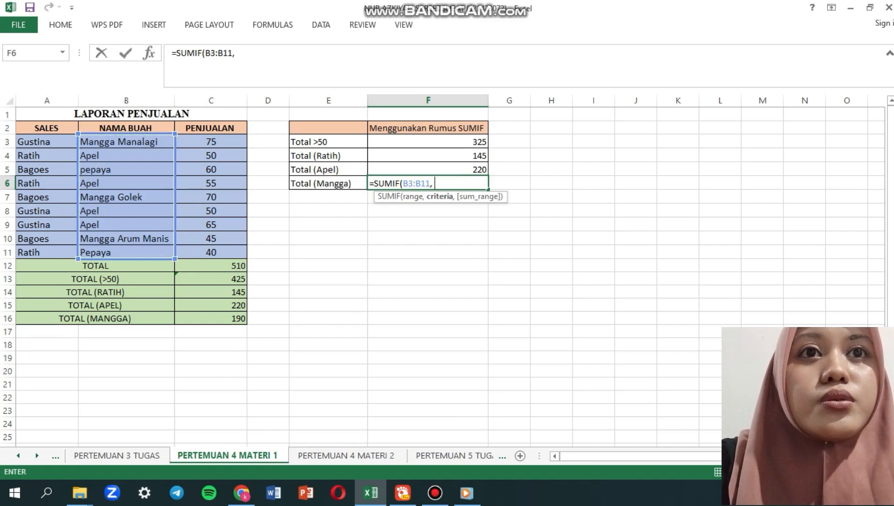
{"action": "type", "text": " \""}
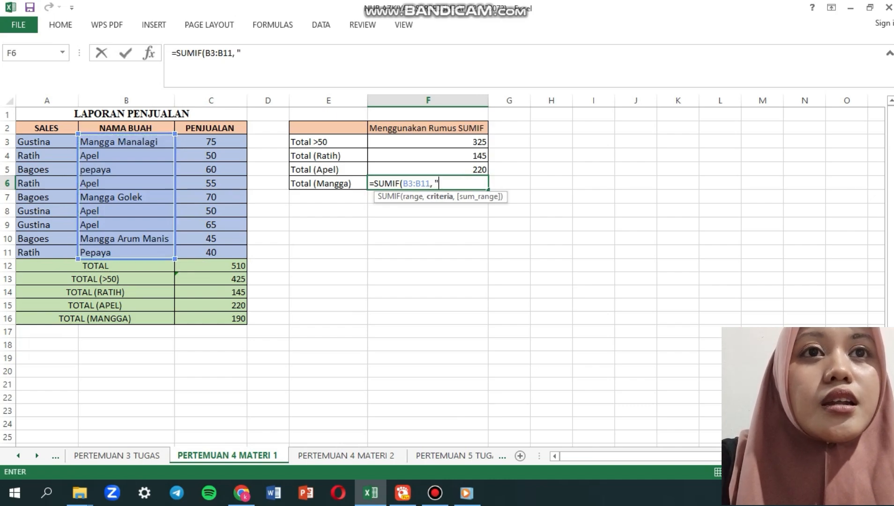
{"action": "type", "text": "M"}
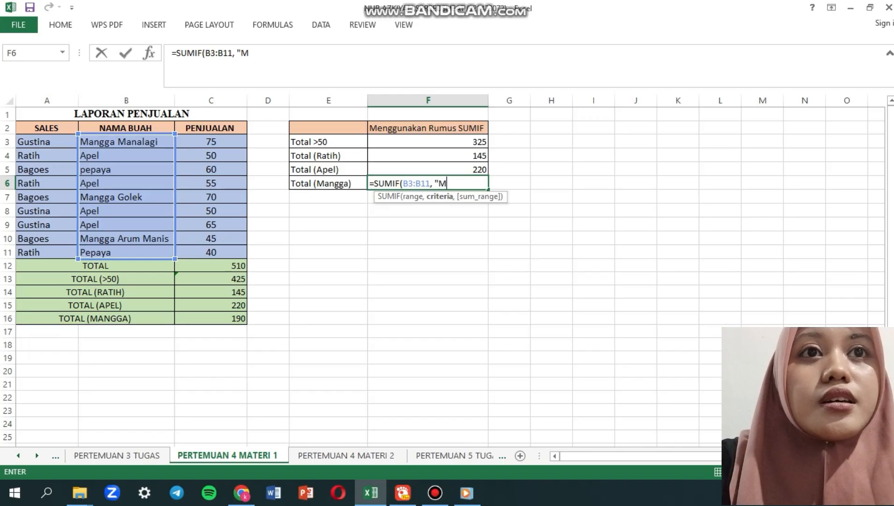
{"action": "type", "text": "angga"}
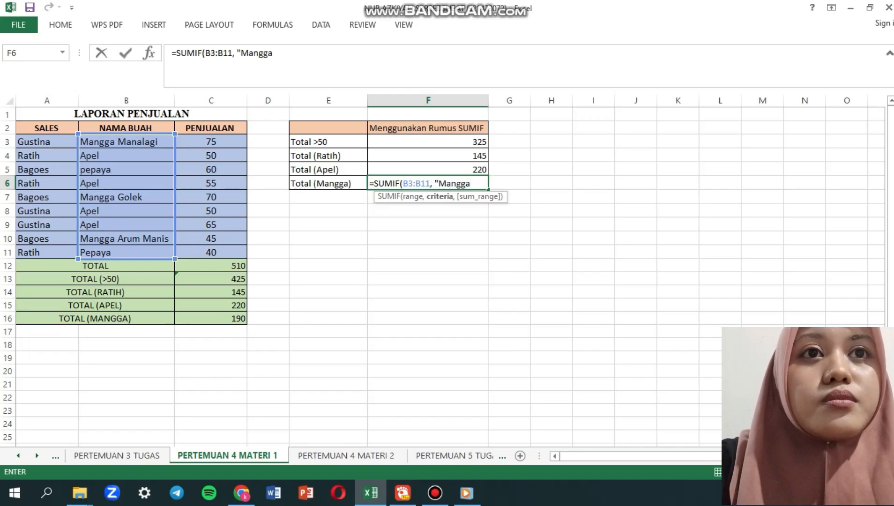
{"action": "type", "text": "*"}
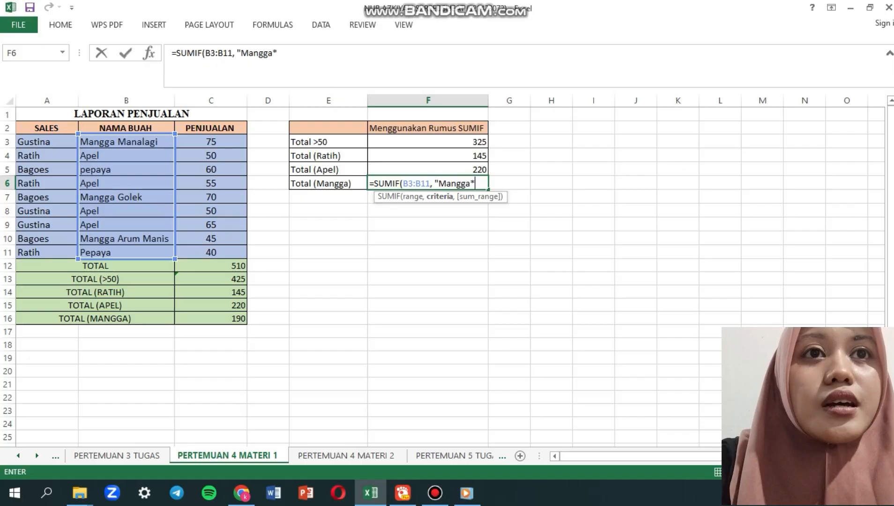
{"action": "type", "text": "\","}
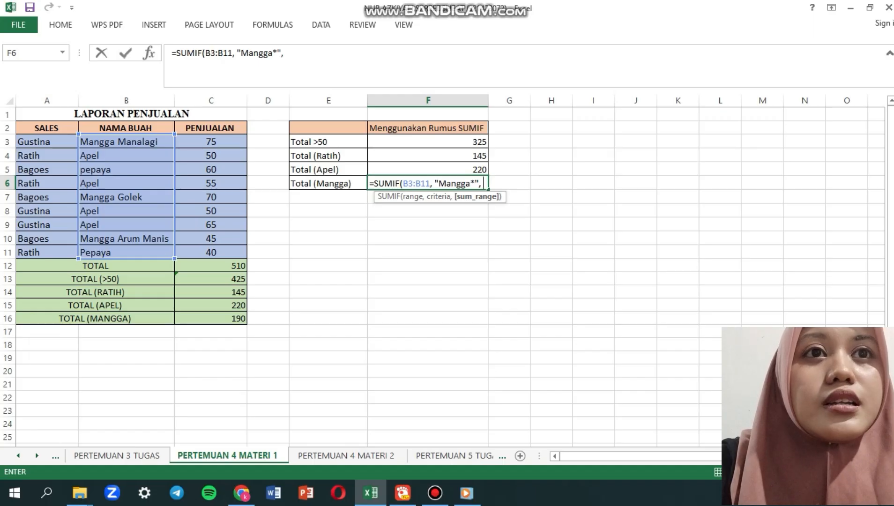
{"action": "left_click_drag", "start_coordinate": [211, 141], "coordinate": [211, 252]}
{"action": "key", "text": "Return"}
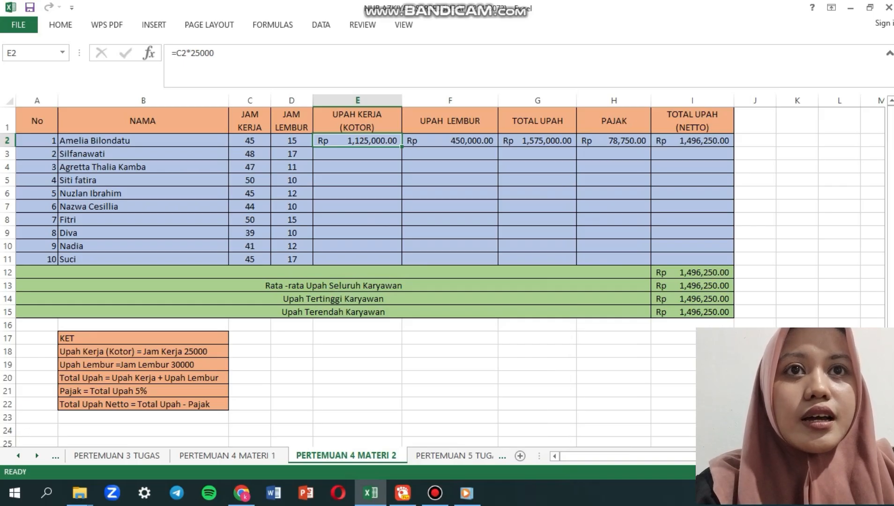
- Enter =C2*25000 as the Upah Kerja (Kotor) formula in E2 and fill it down to E11
{"action": "type", "text": "="}
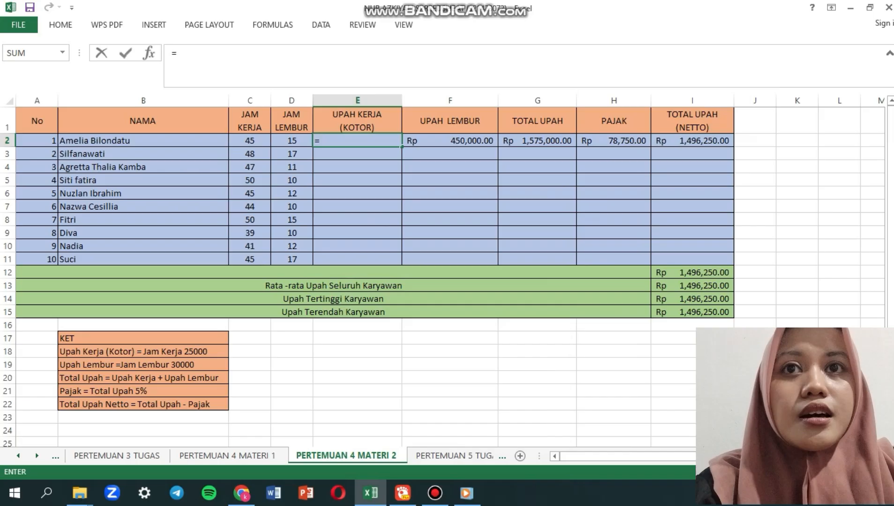
{"action": "left_click", "coordinate": [249, 141]}
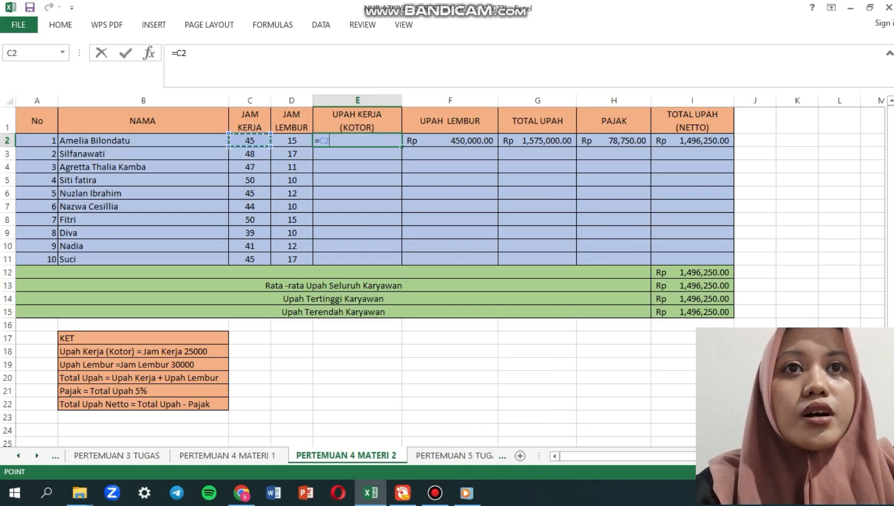
{"action": "type", "text": "*25"}
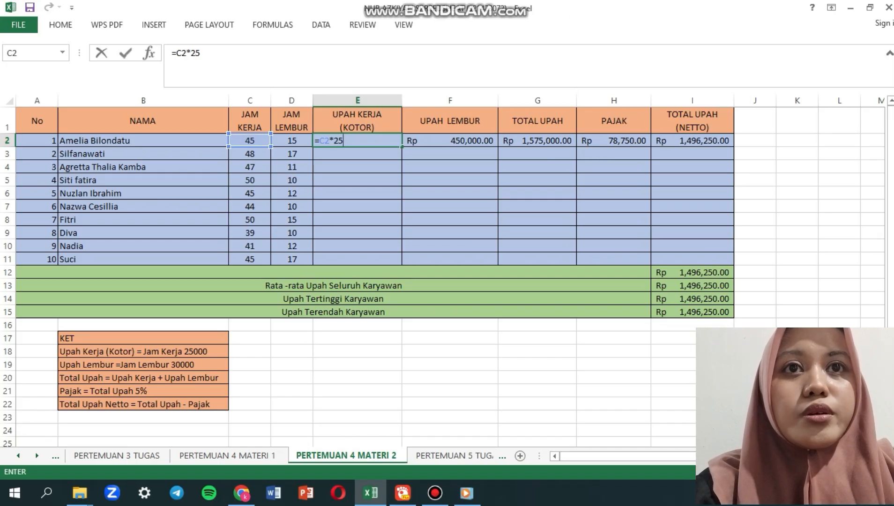
{"action": "type", "text": "000"}
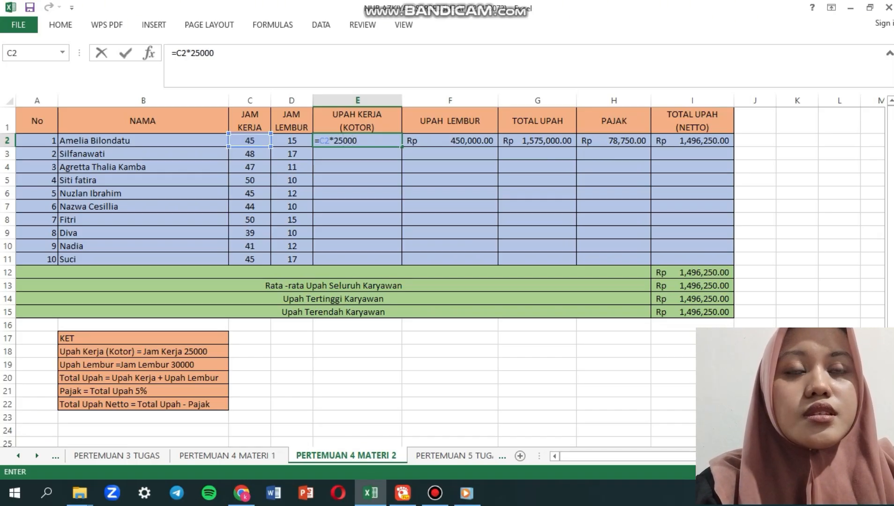
{"action": "key", "text": "Return"}
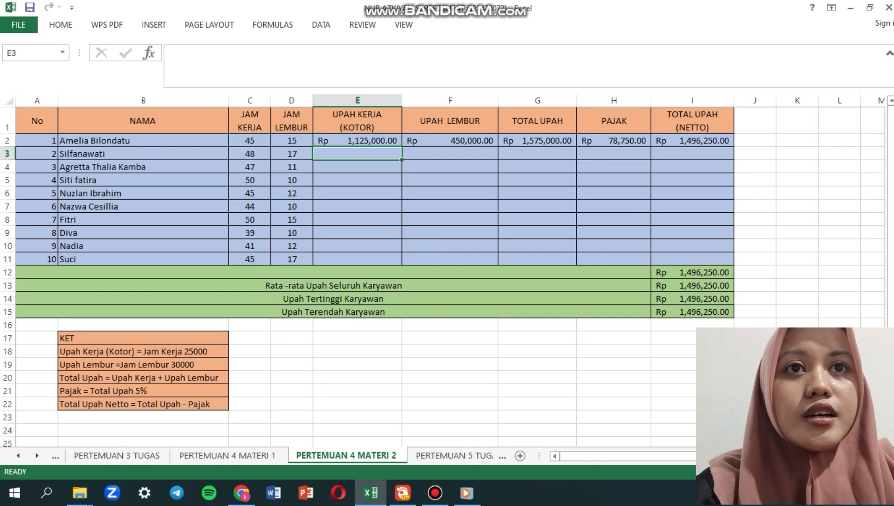
{"action": "left_click", "coordinate": [357, 140]}
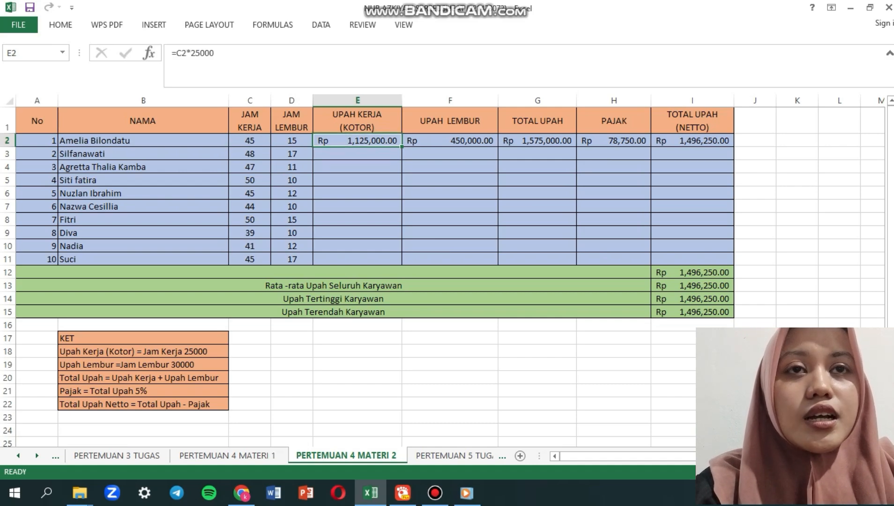
{"action": "left_click_drag", "start_coordinate": [402, 146], "coordinate": [402, 262]}
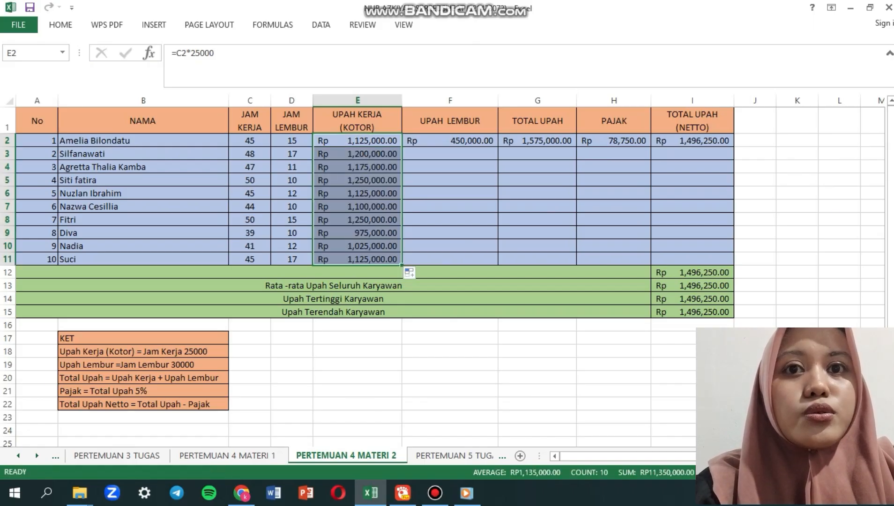
- Enter =D2*30000 as the Upah Lembur formula in F2 and fill it down to F11
{"action": "left_click", "coordinate": [449, 140]}
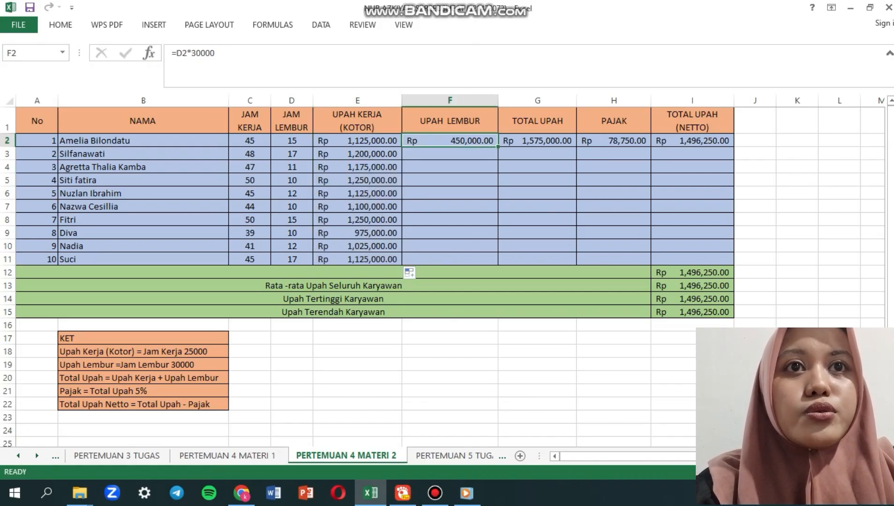
{"action": "type", "text": "="}
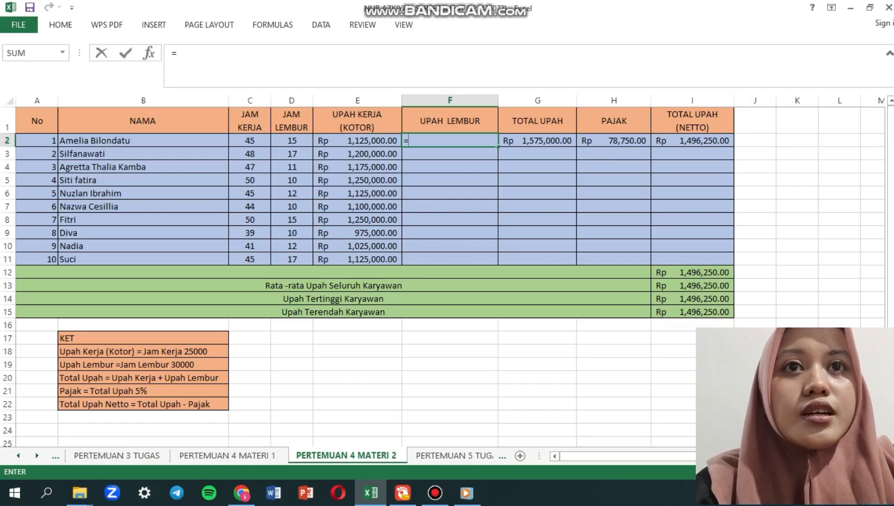
{"action": "left_click", "coordinate": [291, 140]}
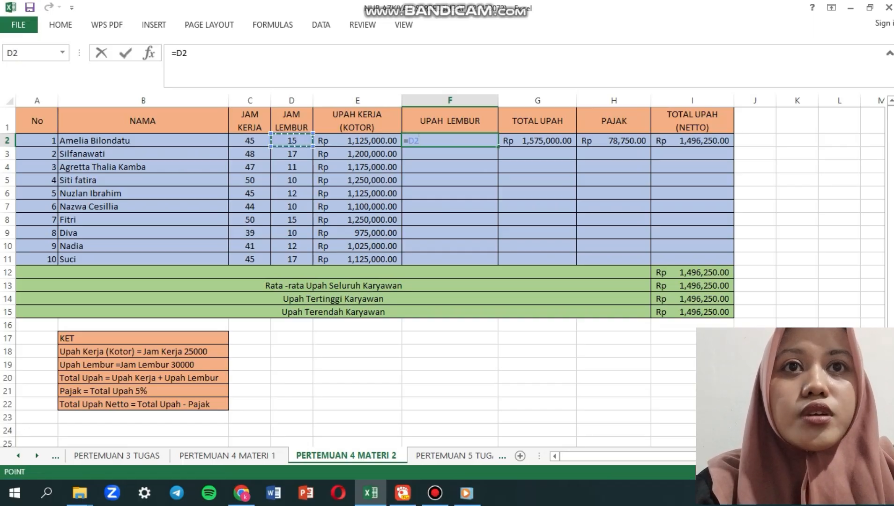
{"action": "type", "text": "*30"}
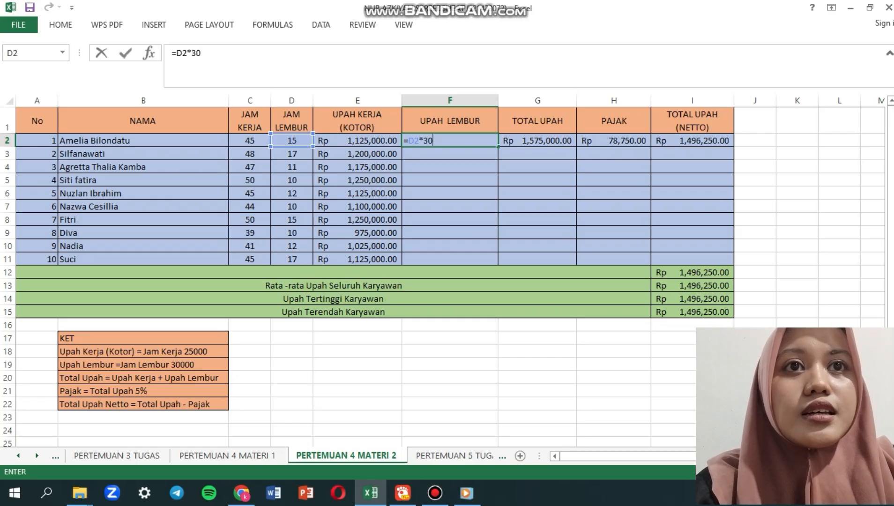
{"action": "type", "text": "000"}
{"action": "key", "text": "Return"}
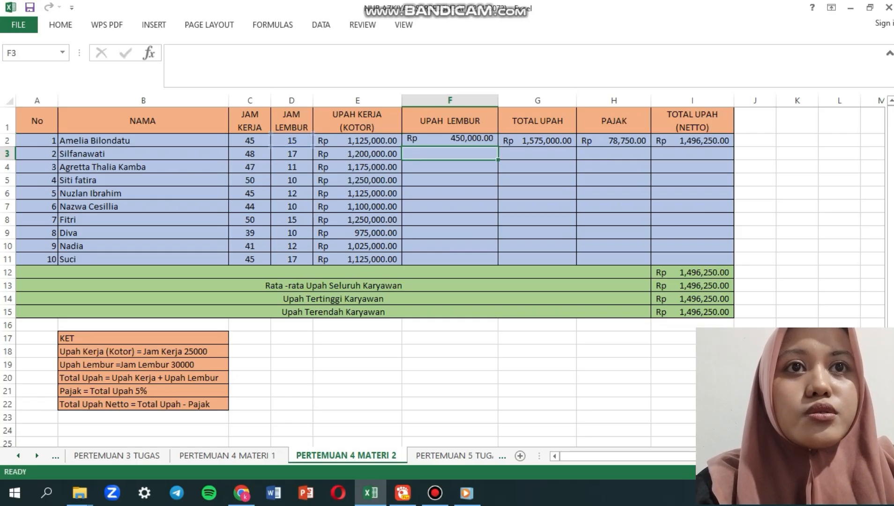
{"action": "left_click", "coordinate": [449, 140]}
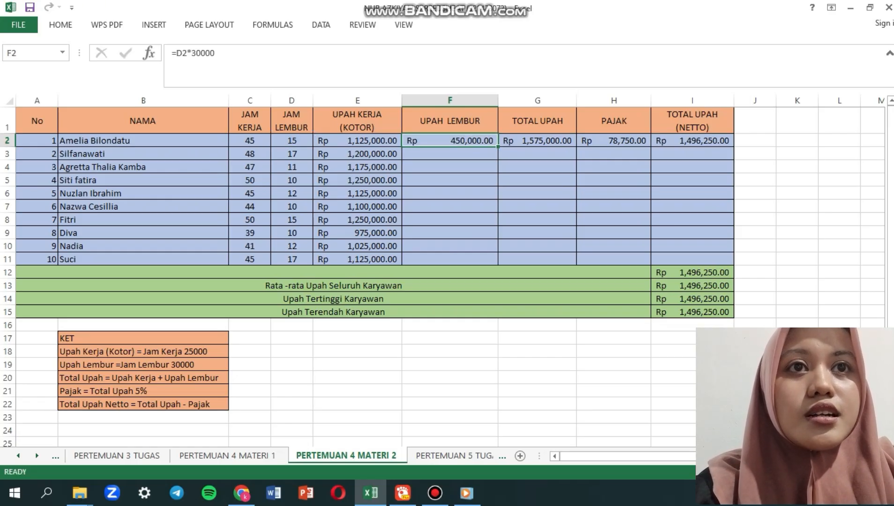
{"action": "left_click_drag", "start_coordinate": [497, 146], "coordinate": [497, 264]}
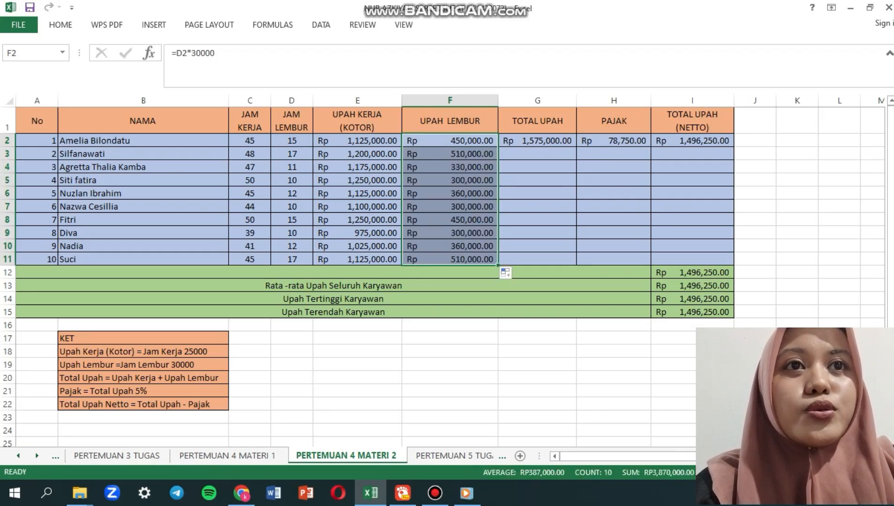
- Enter =E2+F2 as the Total Upah formula in G2 and fill it down to G11
{"action": "left_click", "coordinate": [537, 141]}
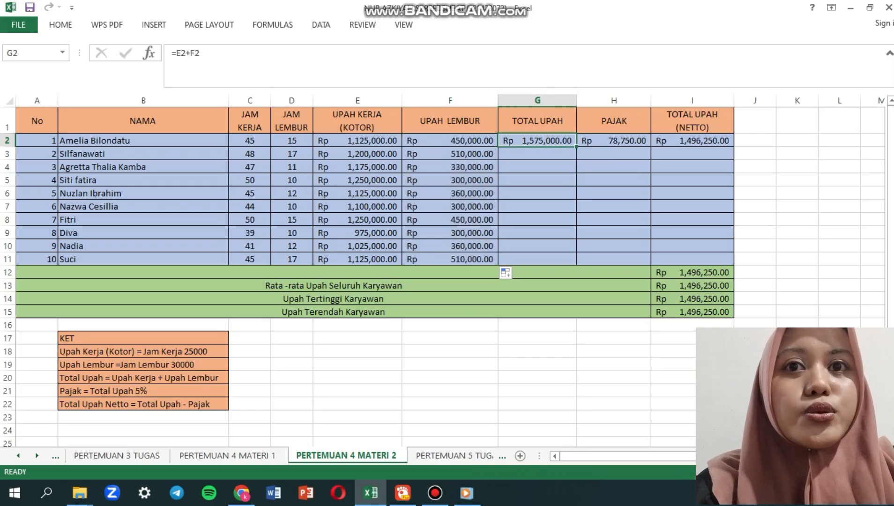
{"action": "type", "text": "="}
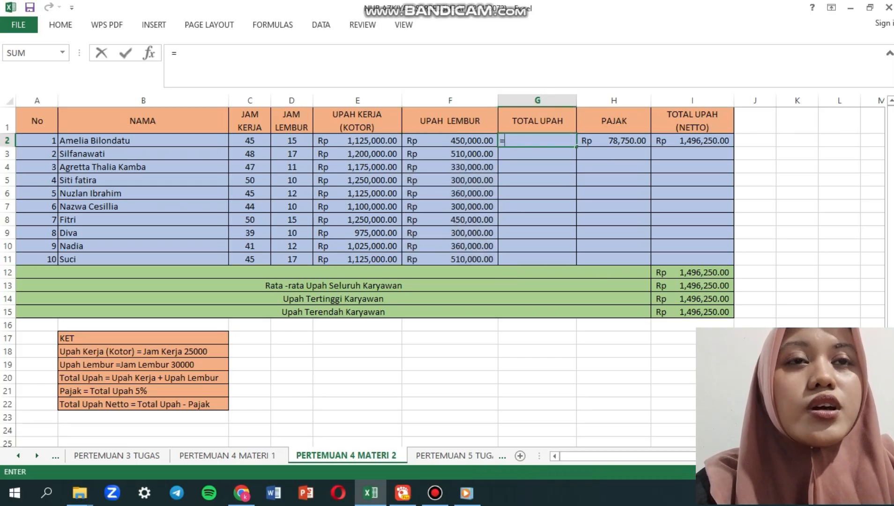
{"action": "left_click", "coordinate": [143, 377]}
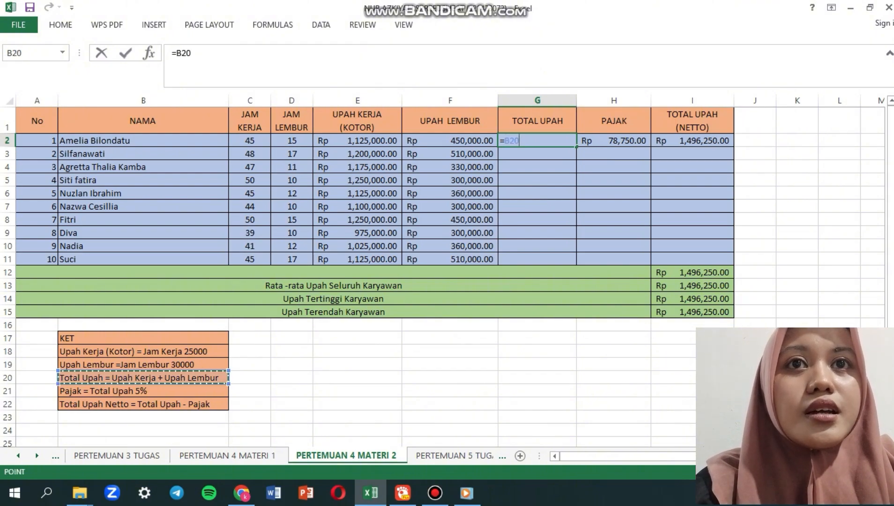
{"action": "key", "text": "BackSpace"}
{"action": "key", "text": "BackSpace"}
{"action": "key", "text": "BackSpace"}
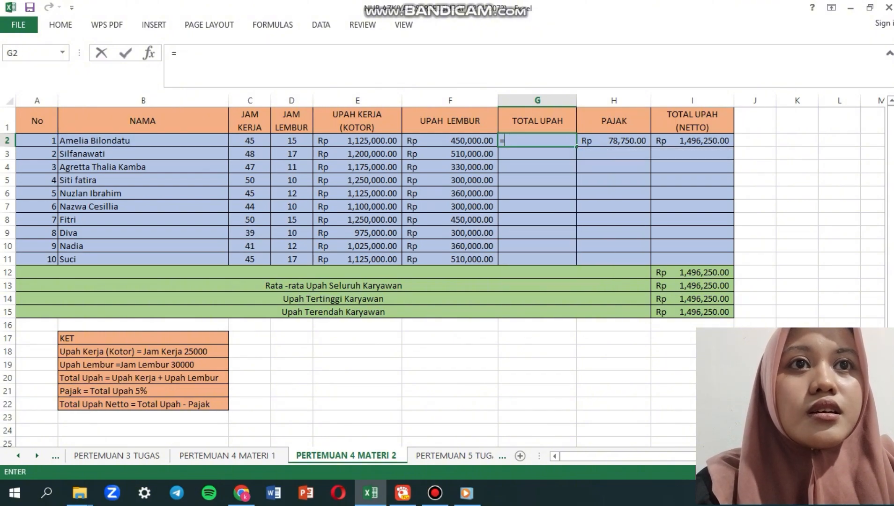
{"action": "left_click", "coordinate": [357, 140]}
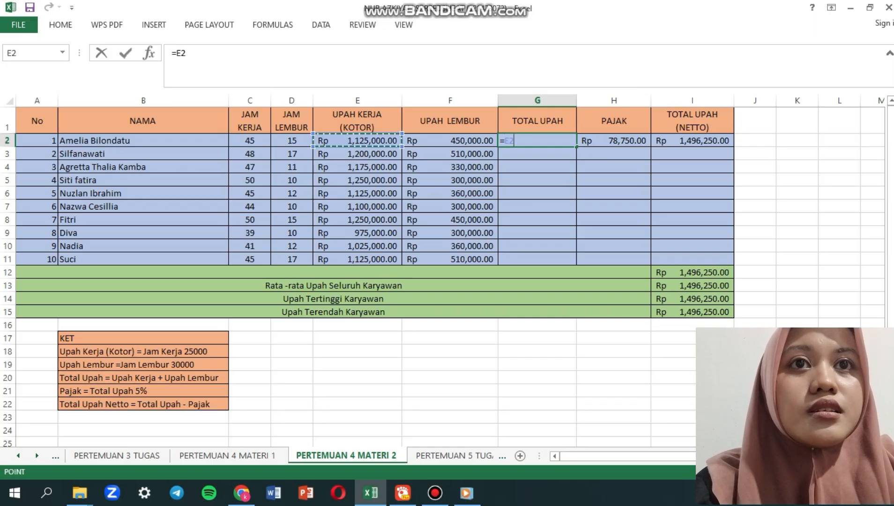
{"action": "type", "text": "+"}
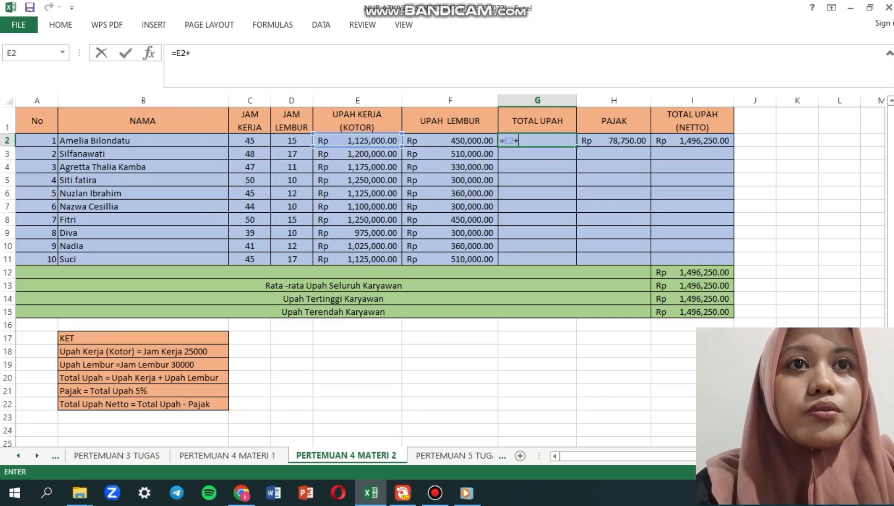
{"action": "left_click", "coordinate": [450, 140]}
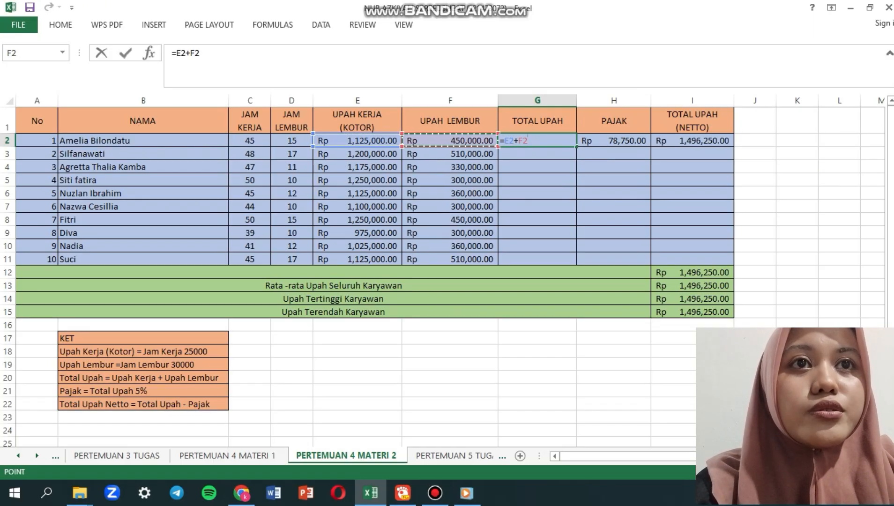
{"action": "key", "text": "Return"}
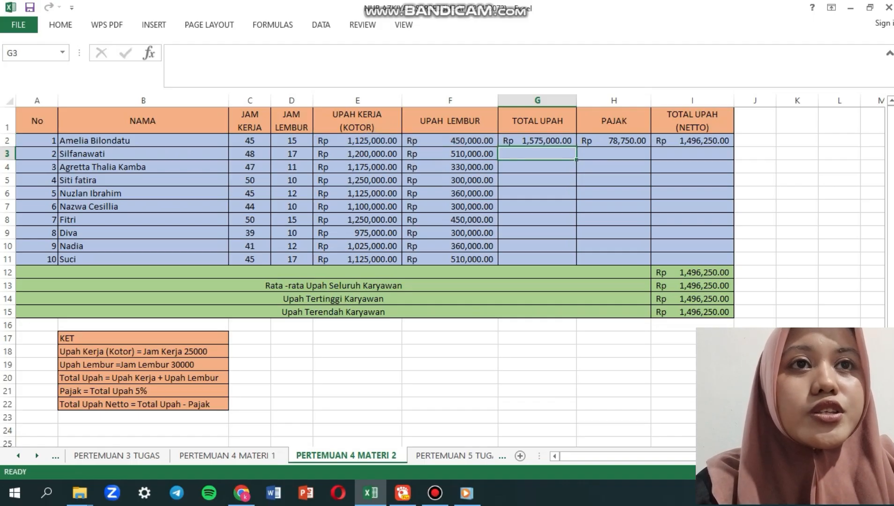
{"action": "left_click", "coordinate": [537, 141]}
{"action": "left_click_drag", "start_coordinate": [575, 146], "coordinate": [576, 263]}
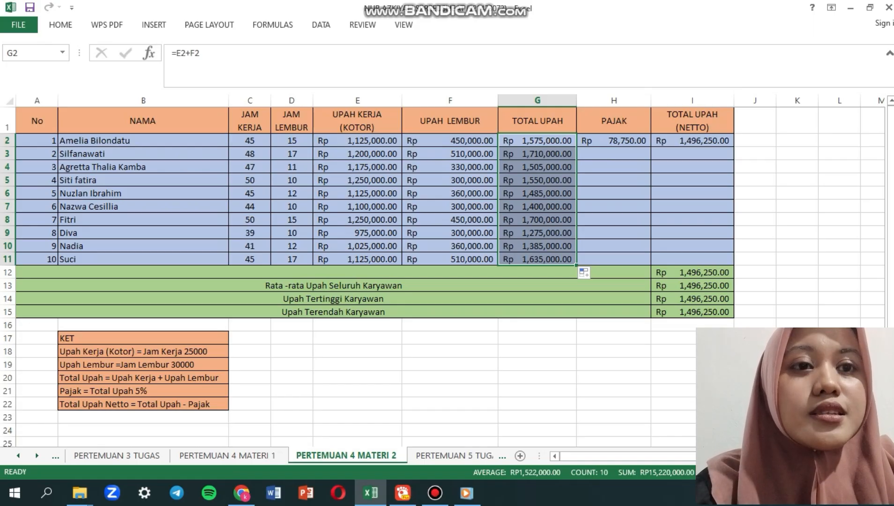
- Enter =G2*5% as the Pajak formula in H2 and fill it down to H11
{"action": "left_click", "coordinate": [143, 391]}
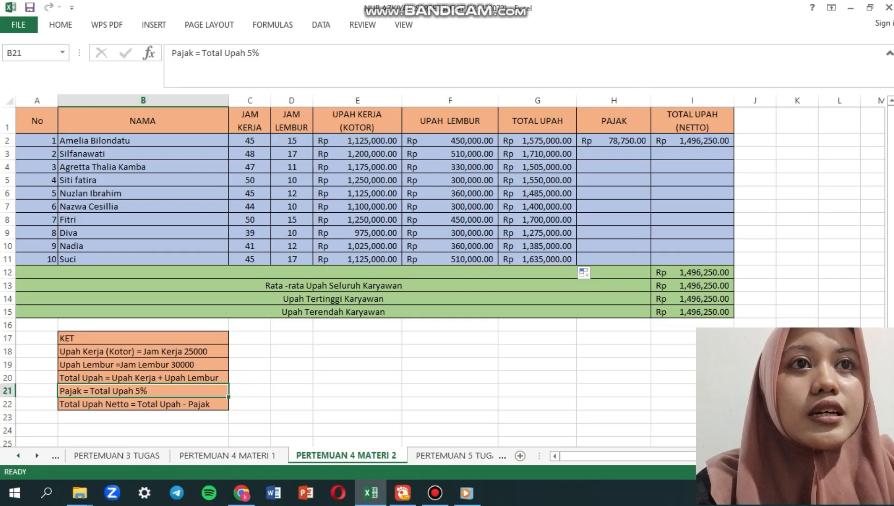
{"action": "left_click", "coordinate": [613, 140]}
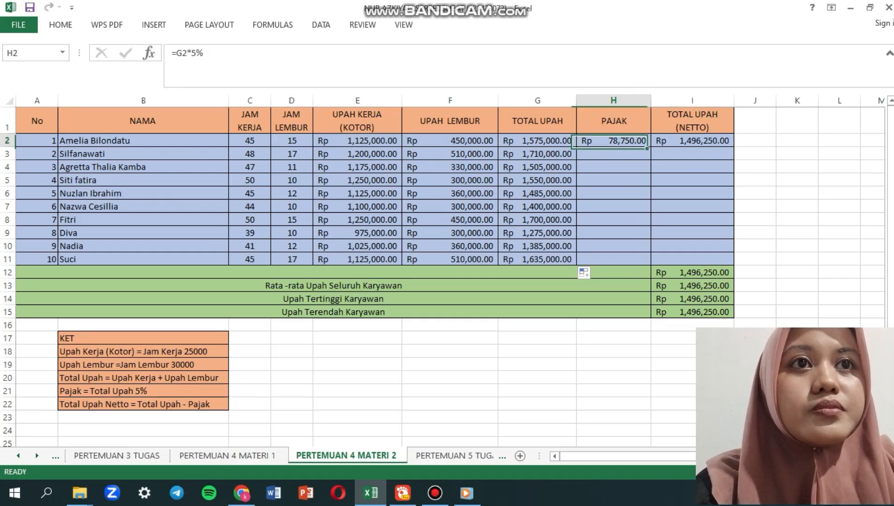
{"action": "type", "text": "="}
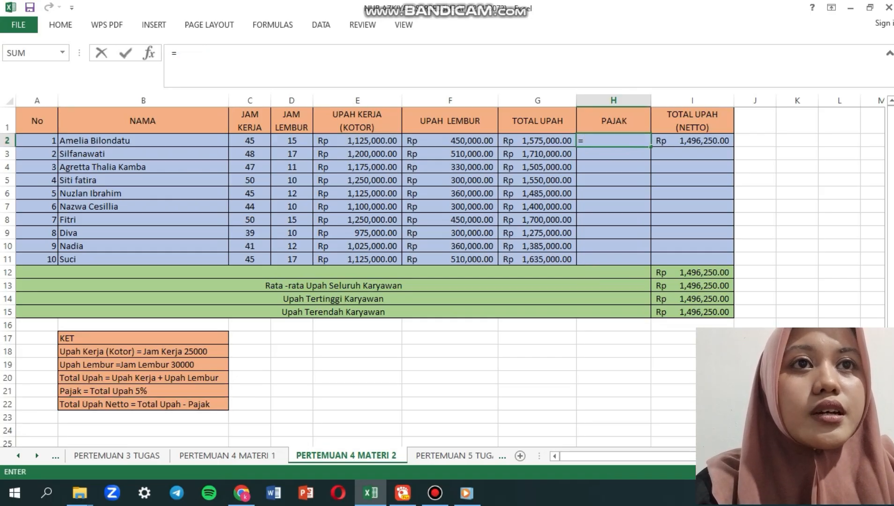
{"action": "key", "text": "Left"}
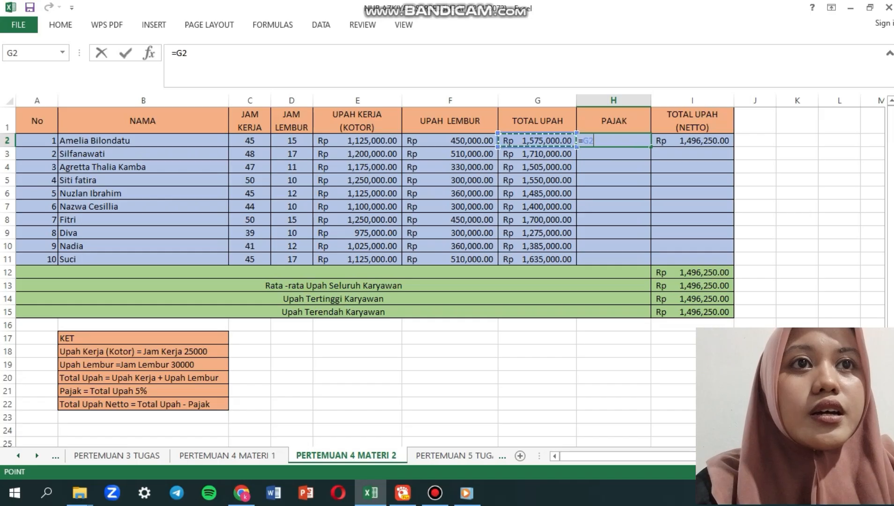
{"action": "type", "text": "*5%"}
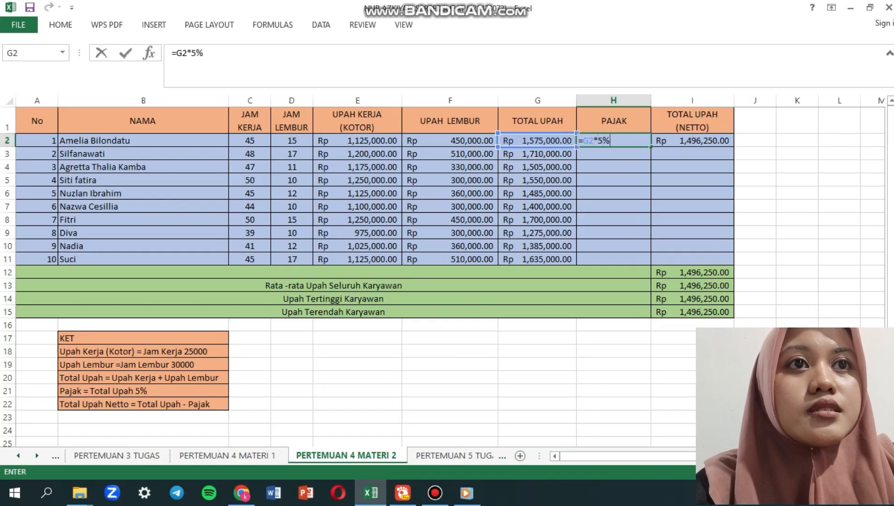
{"action": "key", "text": "Return"}
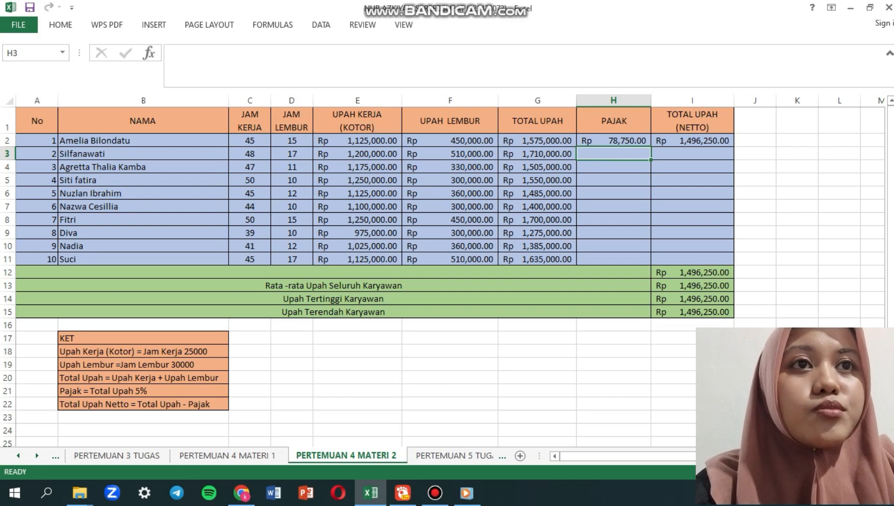
{"action": "left_click", "coordinate": [614, 140]}
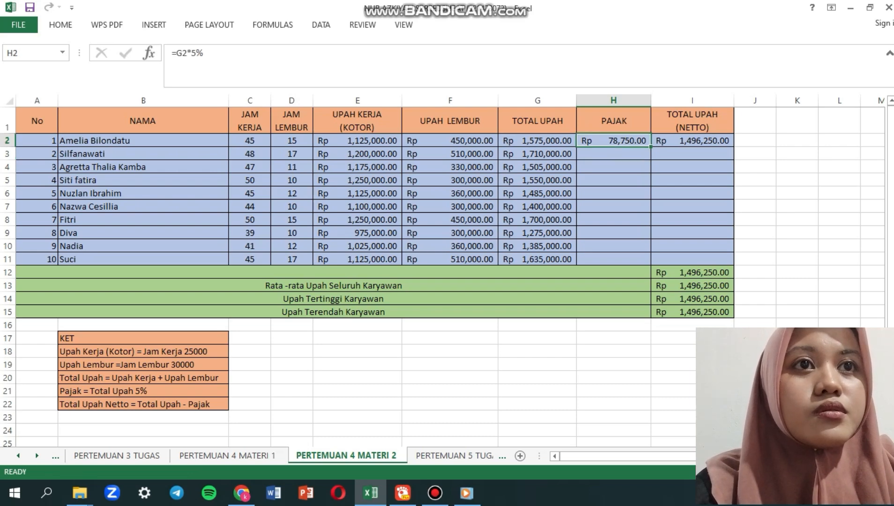
{"action": "left_click_drag", "start_coordinate": [651, 146], "coordinate": [651, 263]}
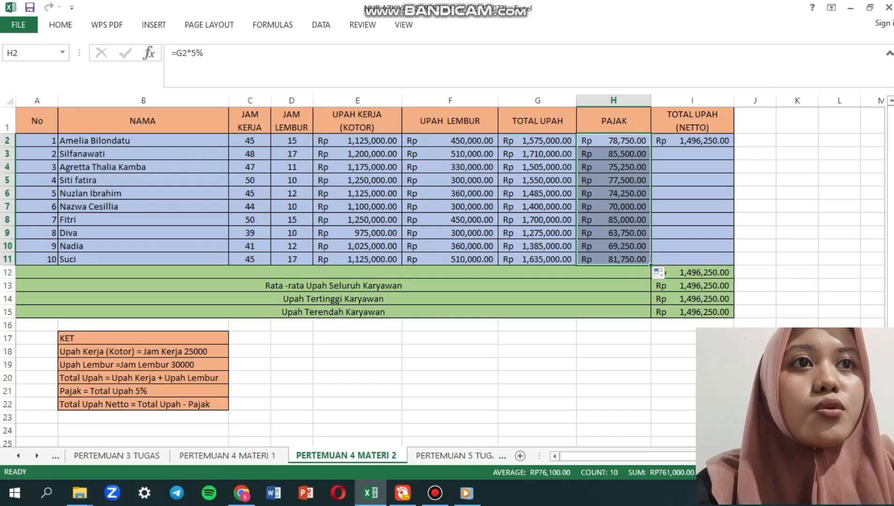
- Enter =G2-H2 as the Total Upah (Netto) formula in I2 and fill it down to I11
{"action": "left_click", "coordinate": [692, 141]}
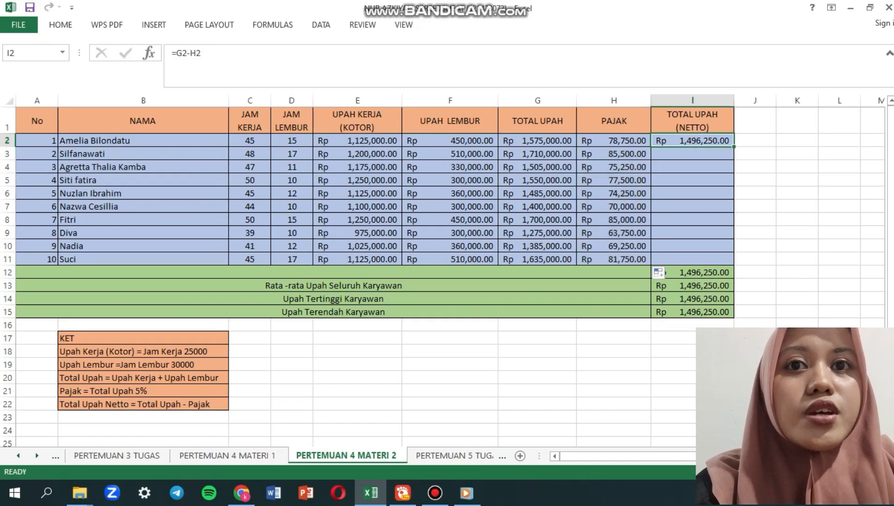
{"action": "left_click", "coordinate": [142, 404]}
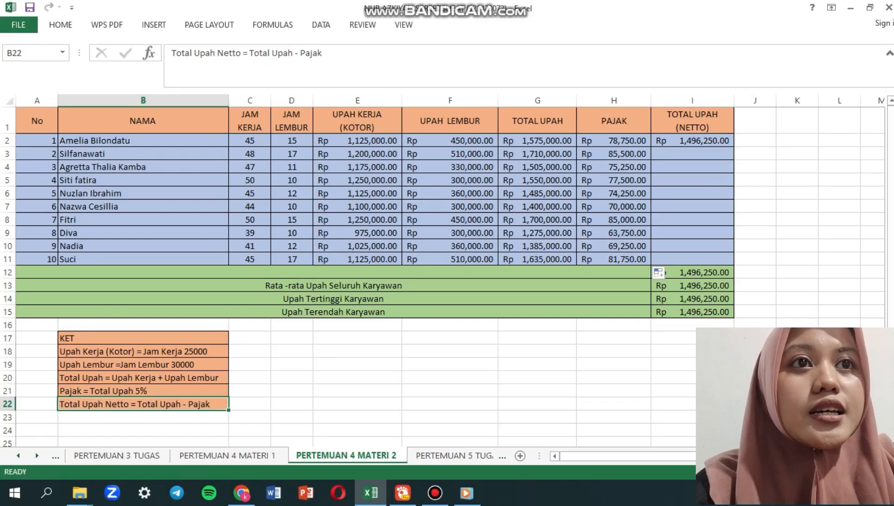
{"action": "left_click", "coordinate": [692, 140]}
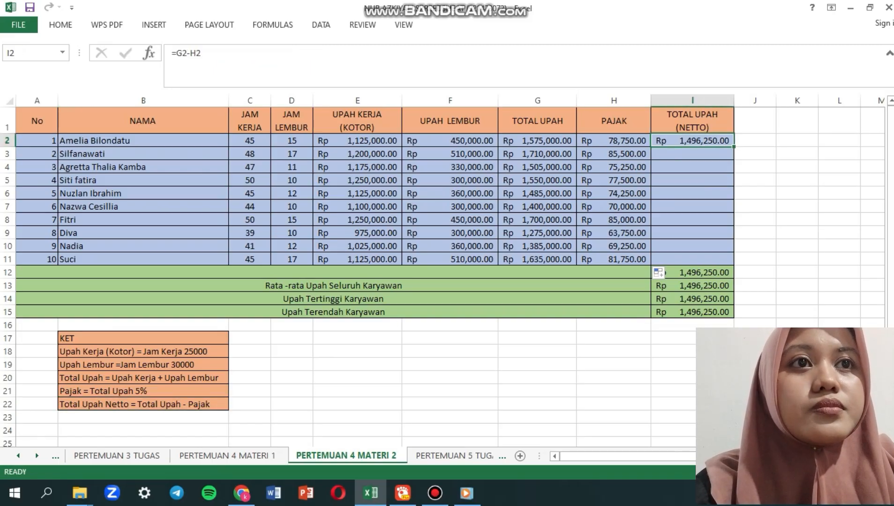
{"action": "type", "text": "="}
{"action": "left_click", "coordinate": [537, 141]}
{"action": "type", "text": "-"}
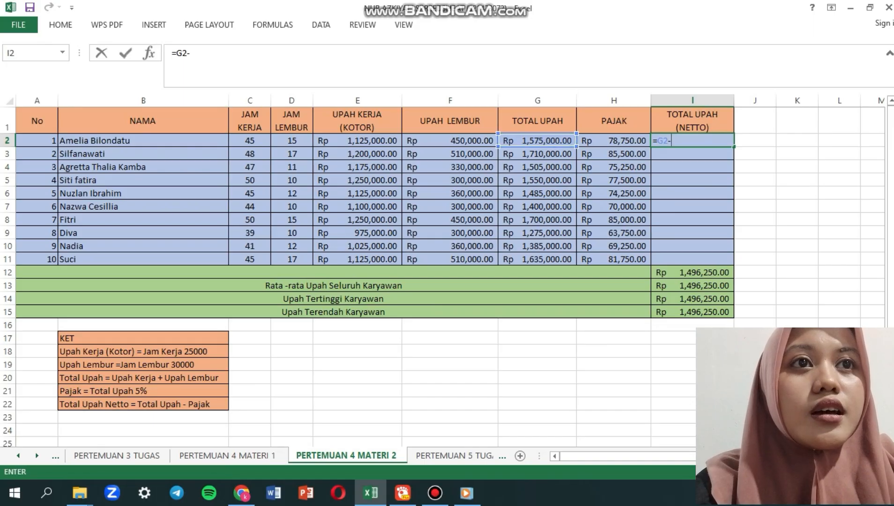
{"action": "key", "text": "Left"}
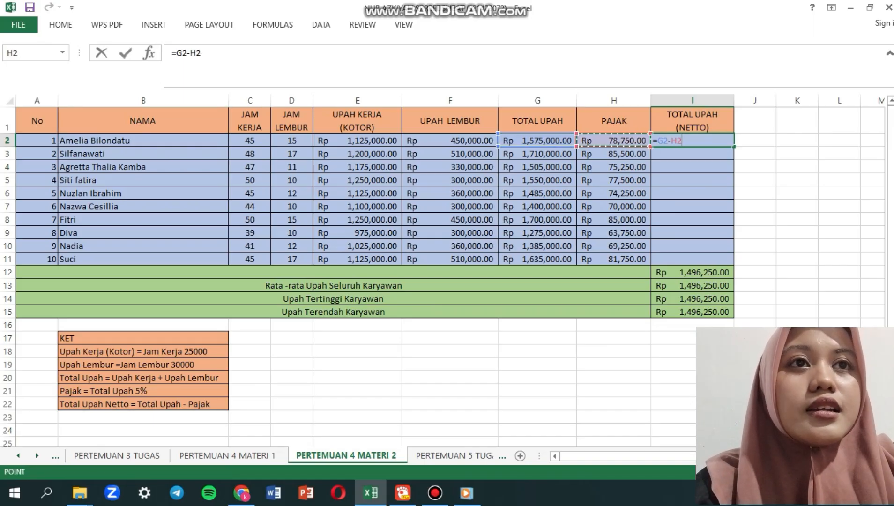
{"action": "key", "text": "Return"}
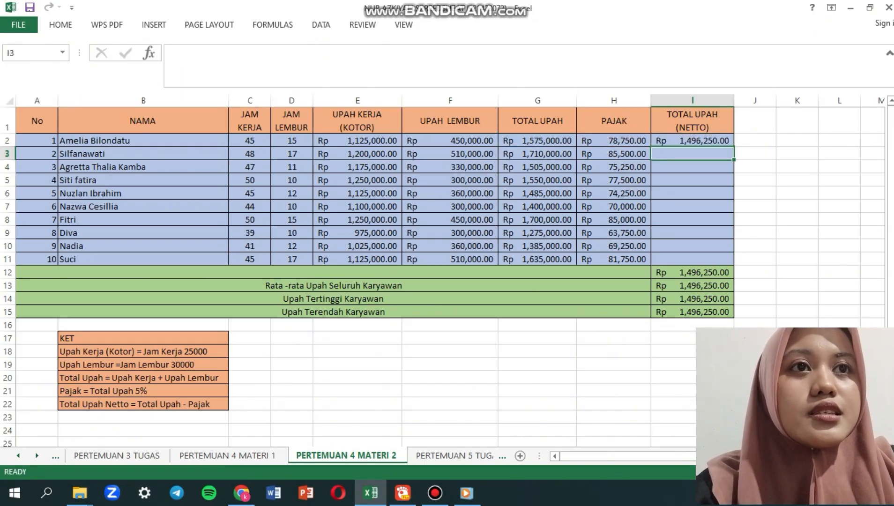
{"action": "left_click", "coordinate": [692, 141]}
{"action": "left_click_drag", "start_coordinate": [733, 146], "coordinate": [734, 263]}
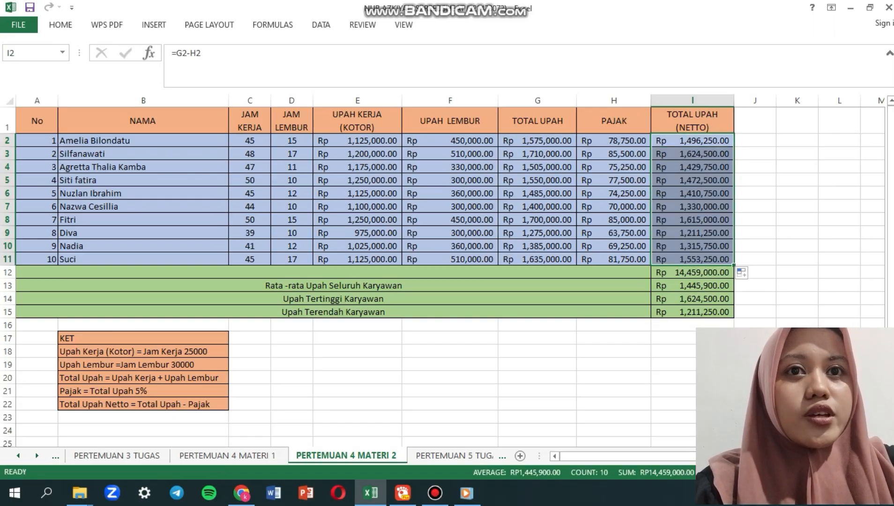
- Label the blank merged summary cell A12 as Total
{"action": "left_click", "coordinate": [333, 272]}
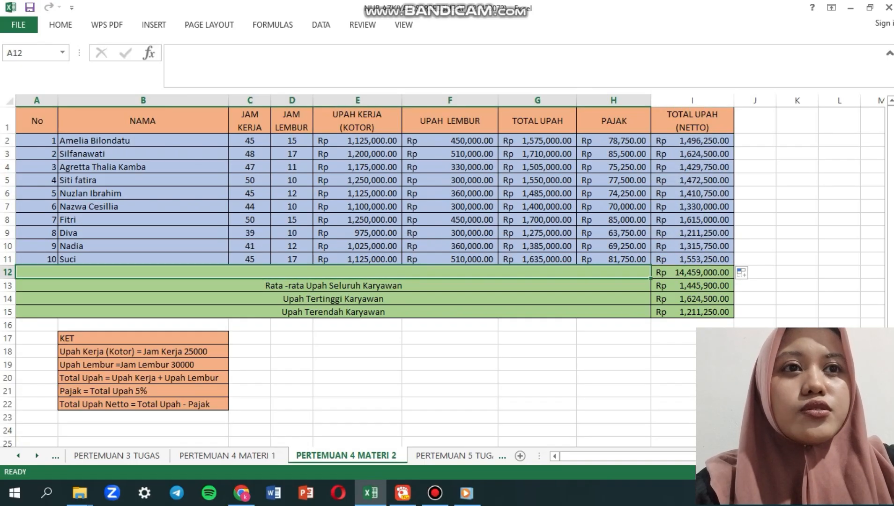
{"action": "type", "text": "T"}
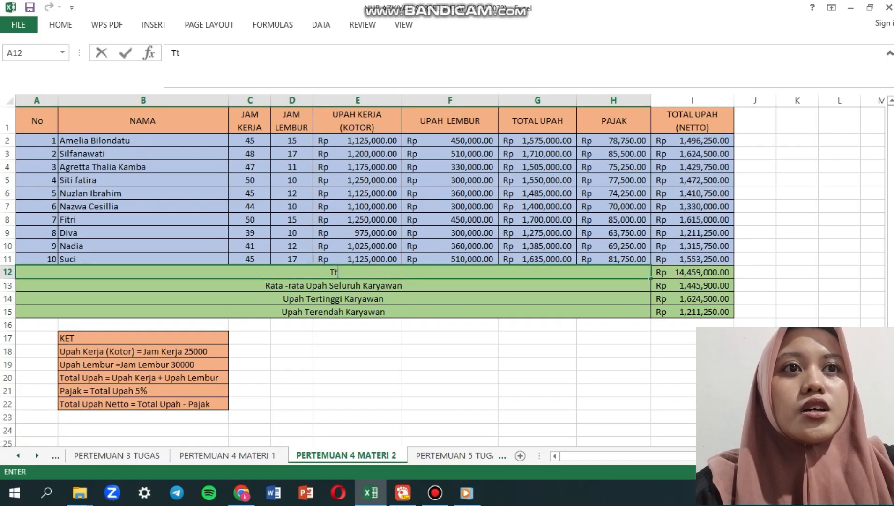
{"action": "type", "text": "otal"}
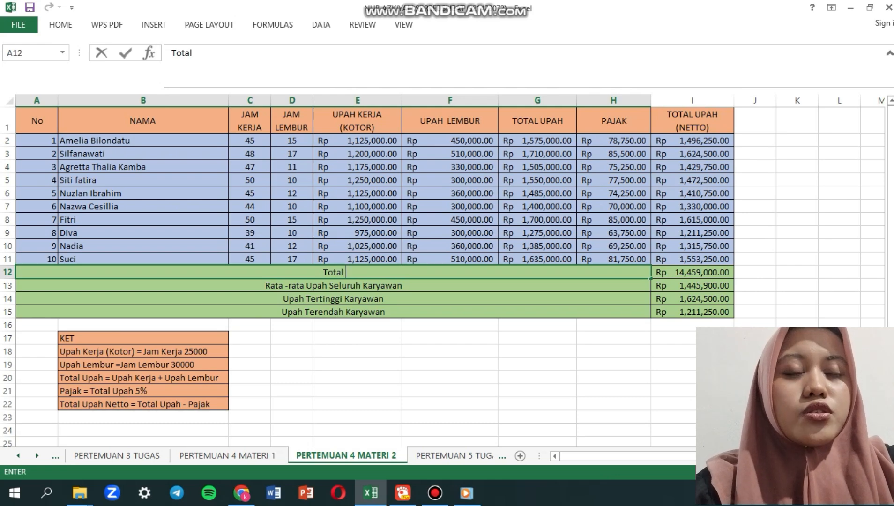
{"action": "key", "text": "Tab"}
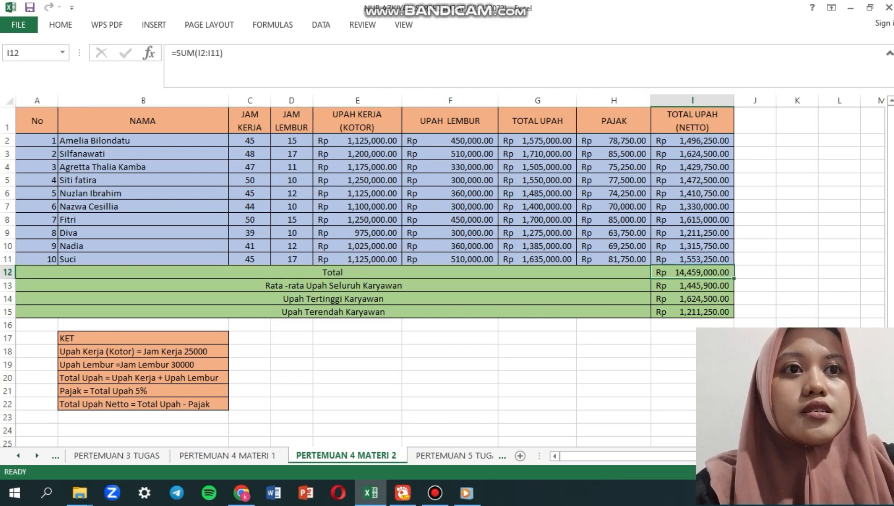
- Calculate the overall net wage total in I12 with =SUM(I2:I11)
{"action": "type", "text": "=sum"}
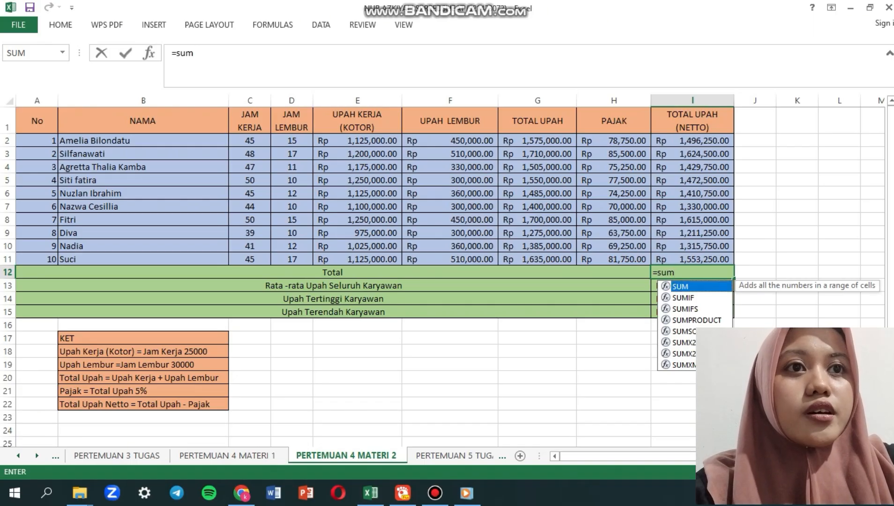
{"action": "key", "text": "Tab"}
{"action": "left_click", "coordinate": [692, 141]}
{"action": "mouse_move", "coordinate": [692, 147]}
{"action": "left_mouse_down"}
{"action": "mouse_move", "coordinate": [692, 159]}
{"action": "mouse_move", "coordinate": [692, 142]}
{"action": "left_mouse_up"}
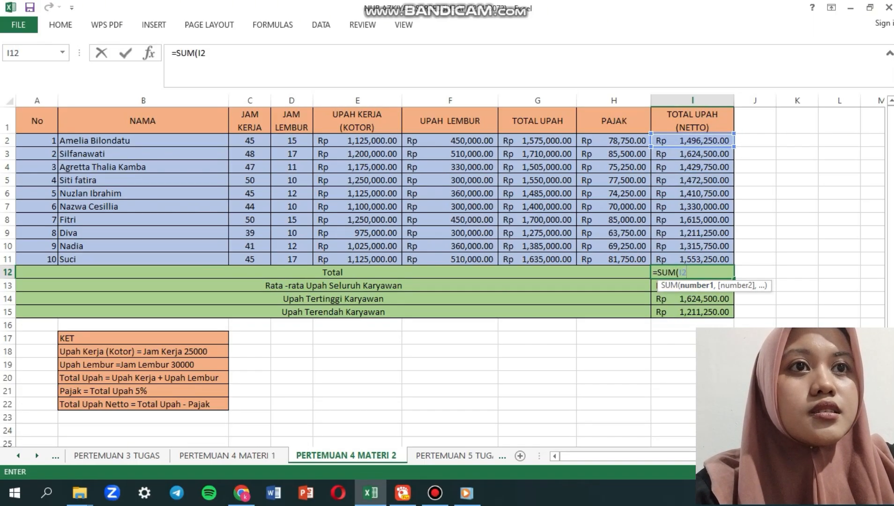
{"action": "key", "text": "BackSpace"}
{"action": "key", "text": "BackSpace"}
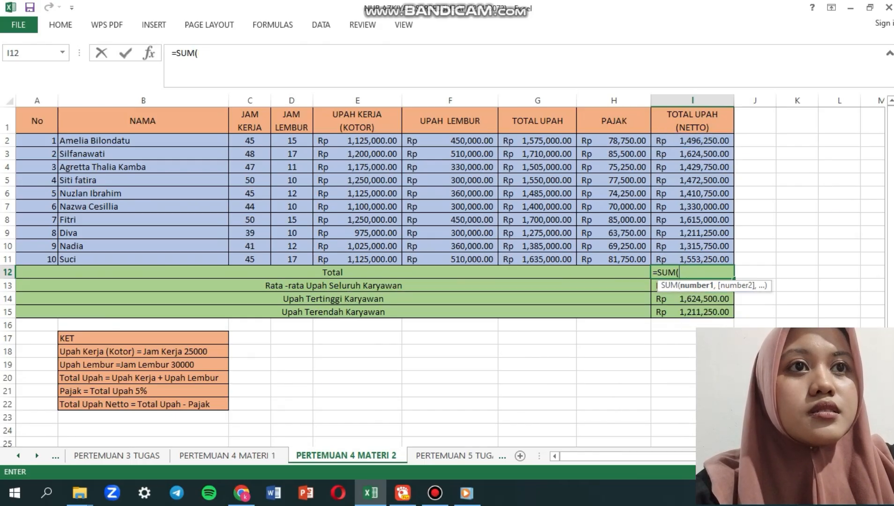
{"action": "left_click_drag", "start_coordinate": [726, 141], "coordinate": [726, 259]}
{"action": "key", "text": "Return"}
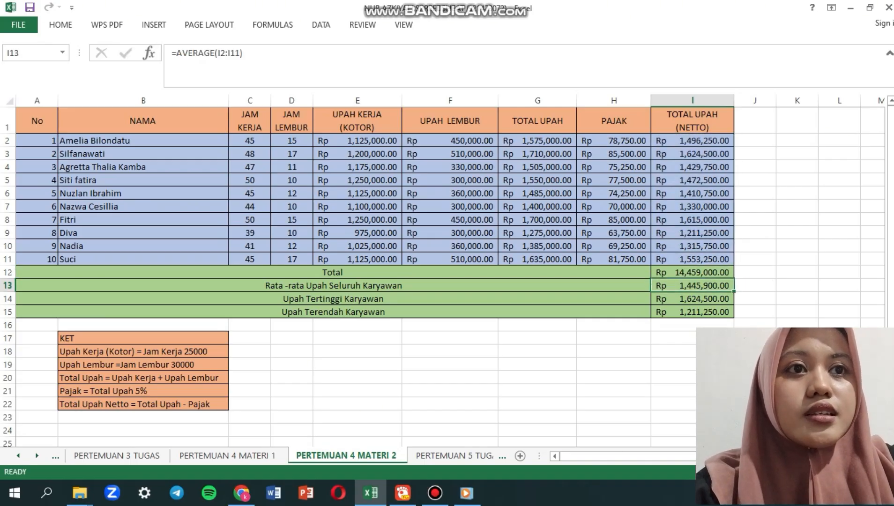
- Calculate the average net wage in I13 with =AVERAGE(I2:I11)
{"action": "type", "text": "=av"}
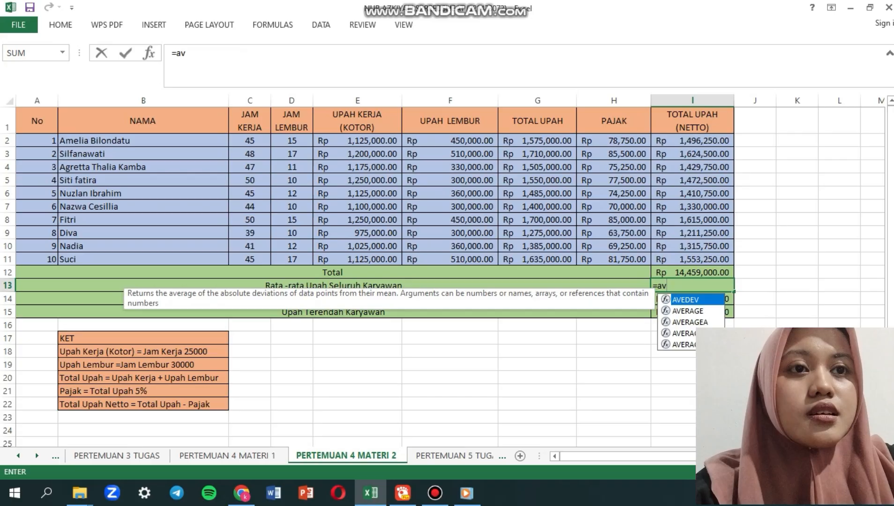
{"action": "key", "text": "Down"}
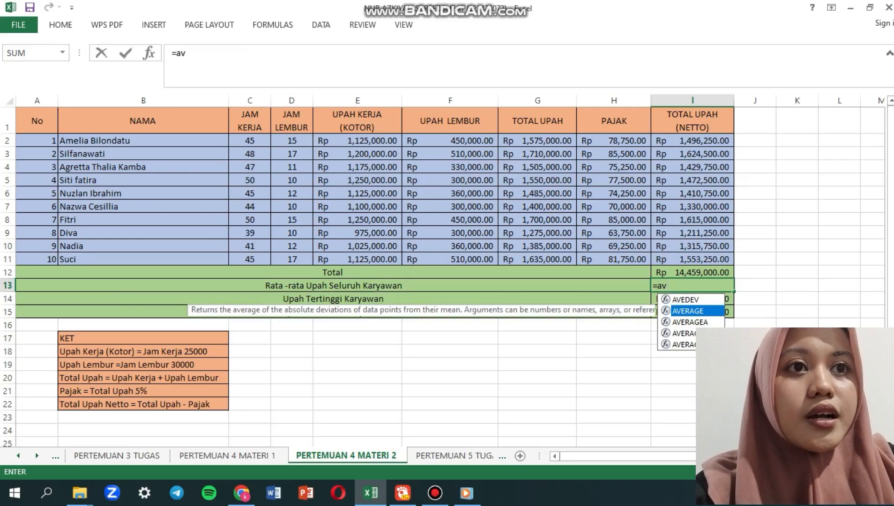
{"action": "key", "text": "Tab"}
{"action": "left_click", "coordinate": [702, 141]}
{"action": "mouse_move", "coordinate": [702, 146]}
{"action": "left_mouse_down"}
{"action": "mouse_move", "coordinate": [702, 168]}
{"action": "mouse_move", "coordinate": [702, 146]}
{"action": "left_mouse_up"}
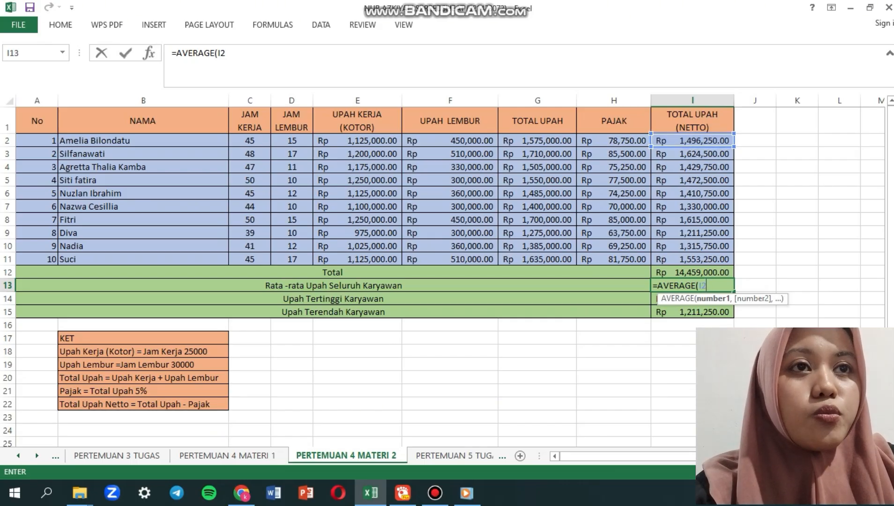
{"action": "key", "text": "BackSpace"}
{"action": "key", "text": "BackSpace"}
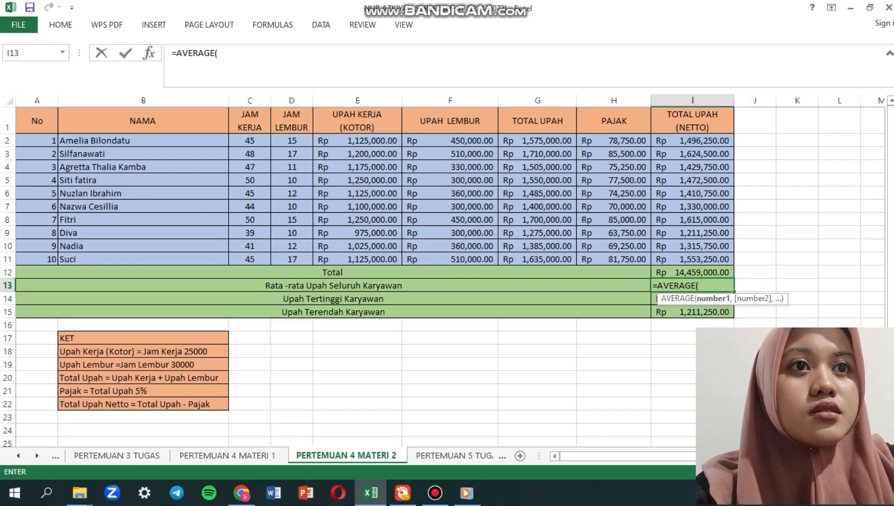
{"action": "left_click_drag", "start_coordinate": [693, 140], "coordinate": [728, 261]}
{"action": "key", "text": "Return"}
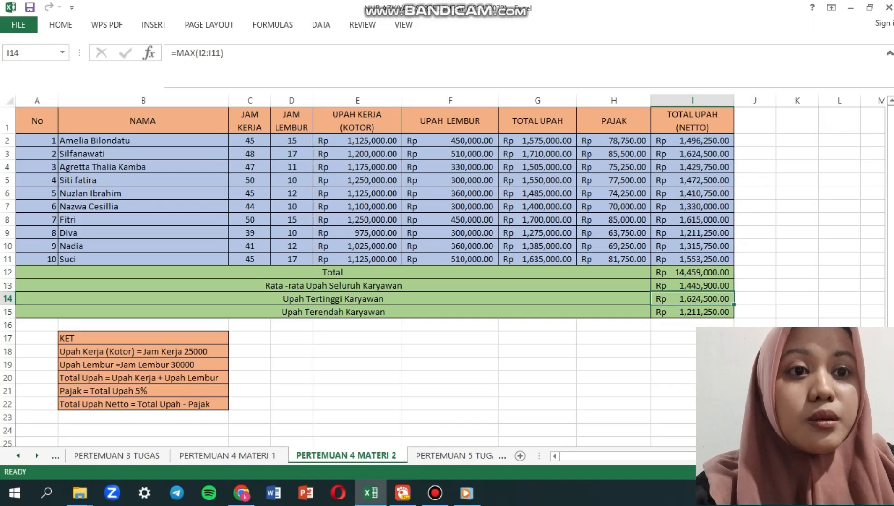
- Calculate the highest net wage in I14 with =MAX(I2:I11)
{"action": "type", "text": "=max"}
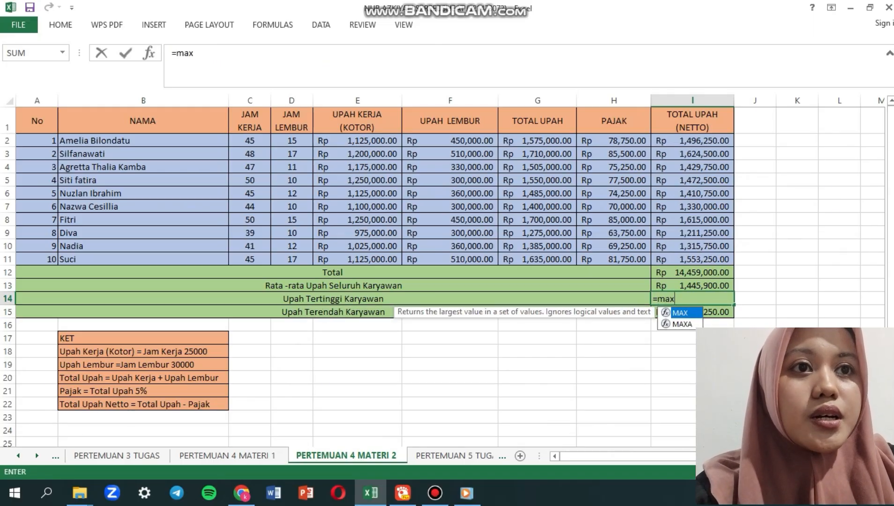
{"action": "key", "text": "Tab"}
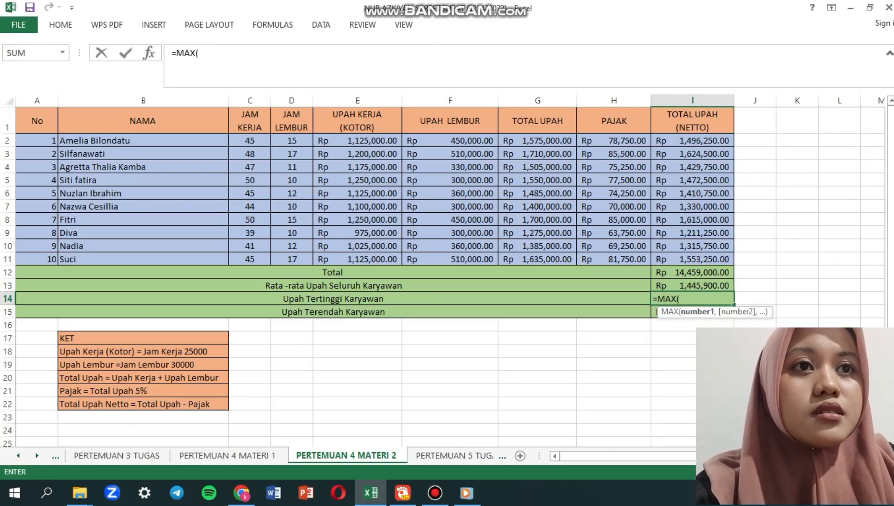
{"action": "left_click_drag", "start_coordinate": [693, 140], "coordinate": [717, 259]}
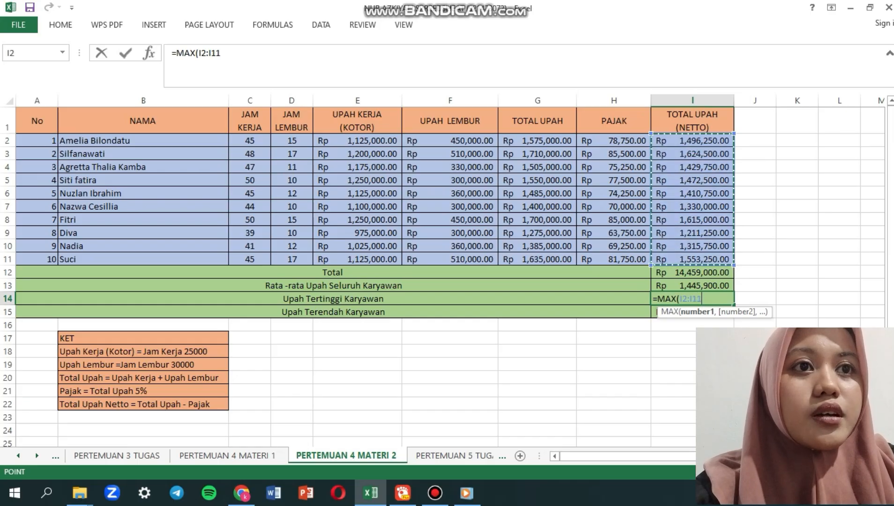
{"action": "key", "text": "Return"}
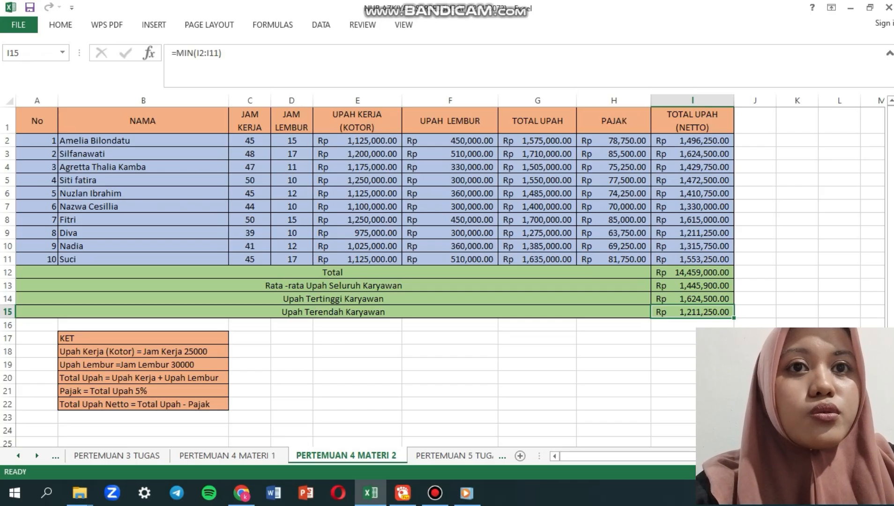
- Calculate the lowest net wage in I15 with =MIN(I2:I11)
{"action": "type", "text": "=mi"}
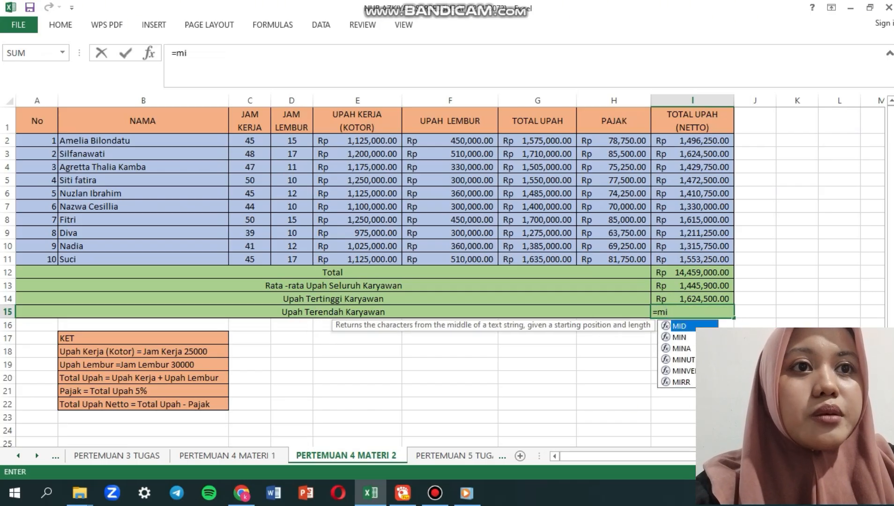
{"action": "type", "text": "n"}
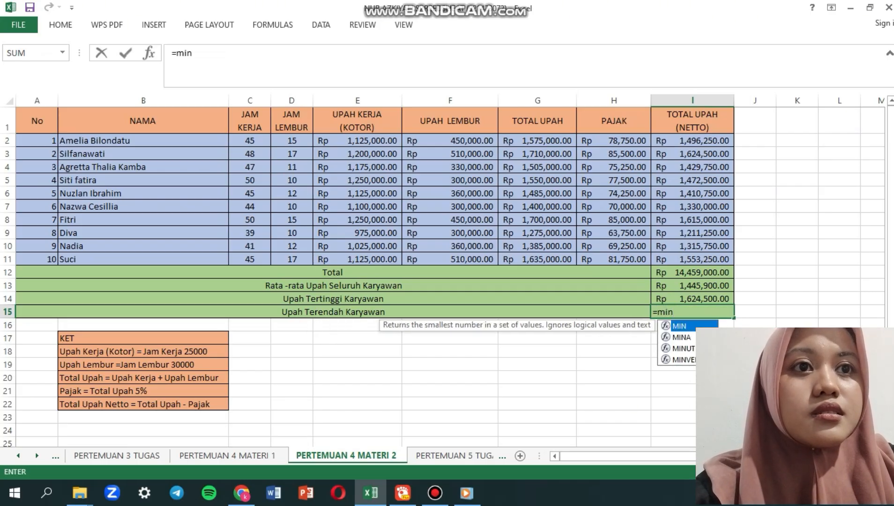
{"action": "key", "text": "Tab"}
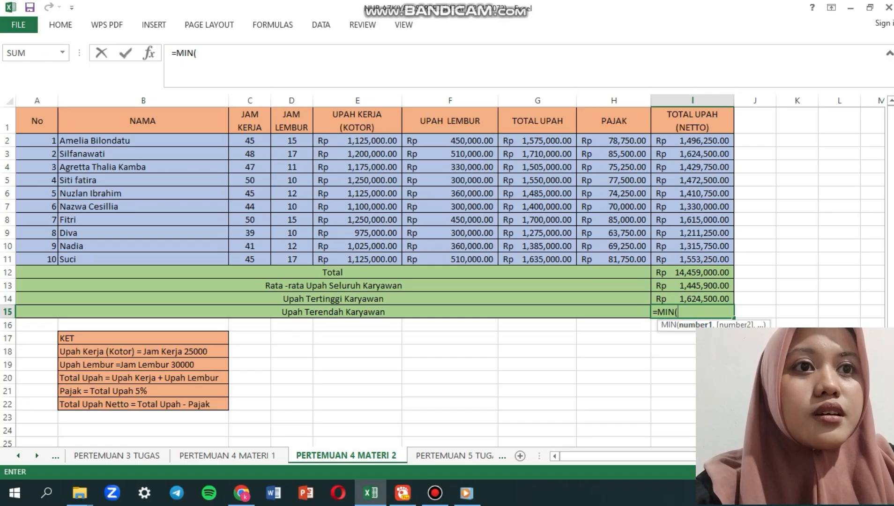
{"action": "left_click_drag", "start_coordinate": [692, 140], "coordinate": [692, 259]}
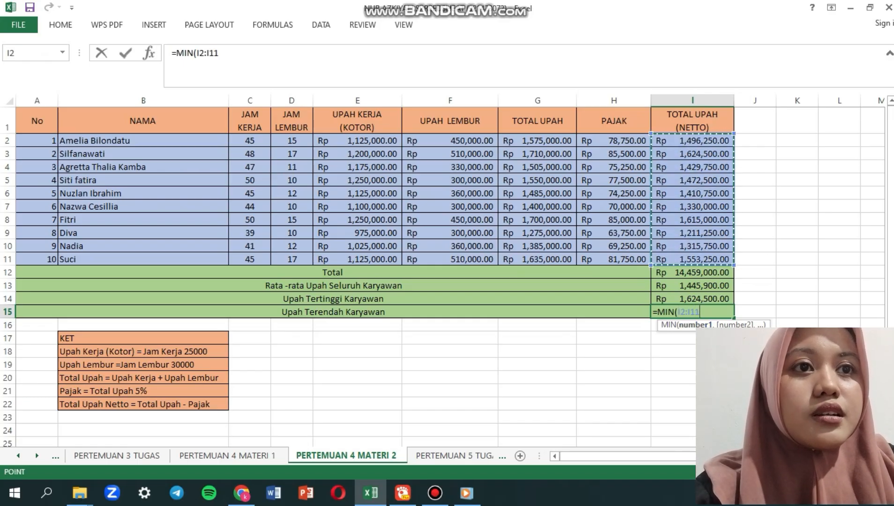
{"action": "key", "text": "Return"}
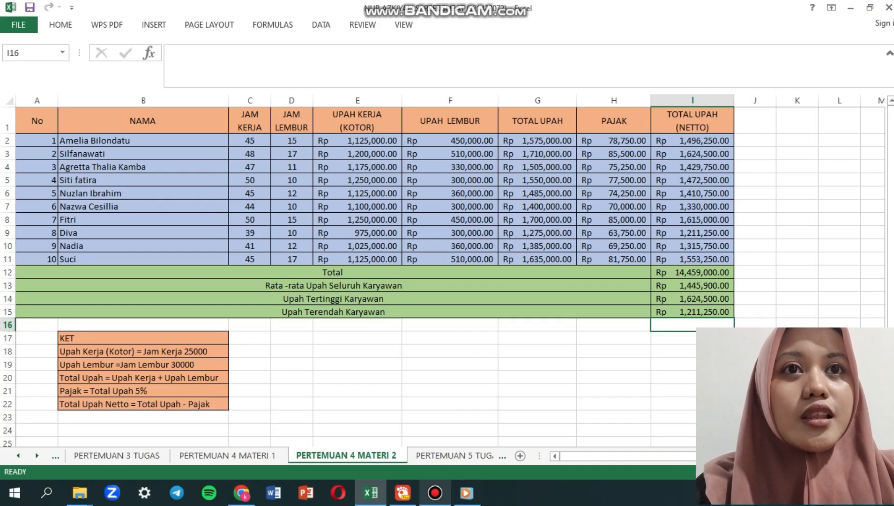
{"action": "left_click", "coordinate": [434, 492]}
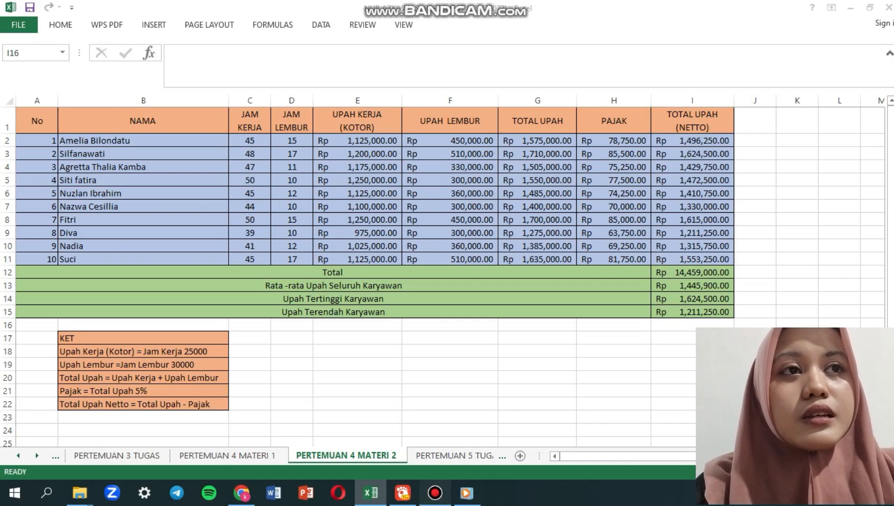
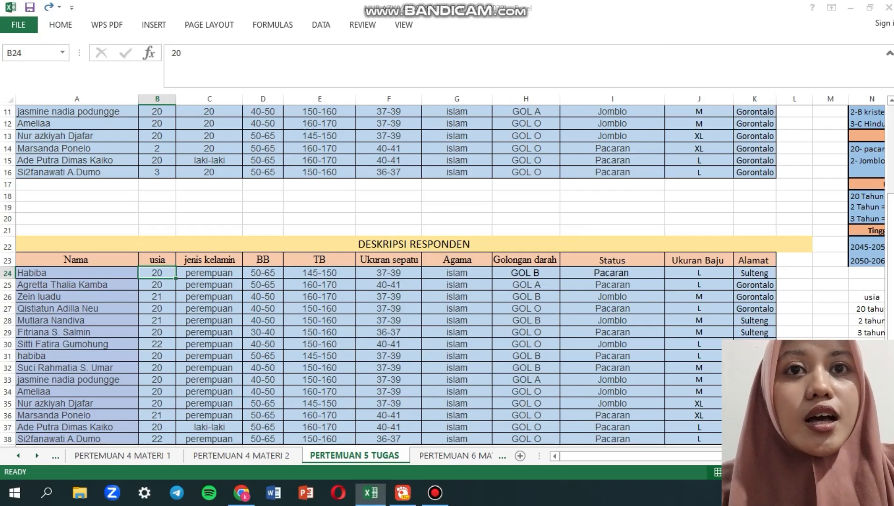
- Replace every 20 with the code 1 throughout the PERTEMUAN 5 TUGAS sheet
{"action": "key", "text": "ctrl+h"}
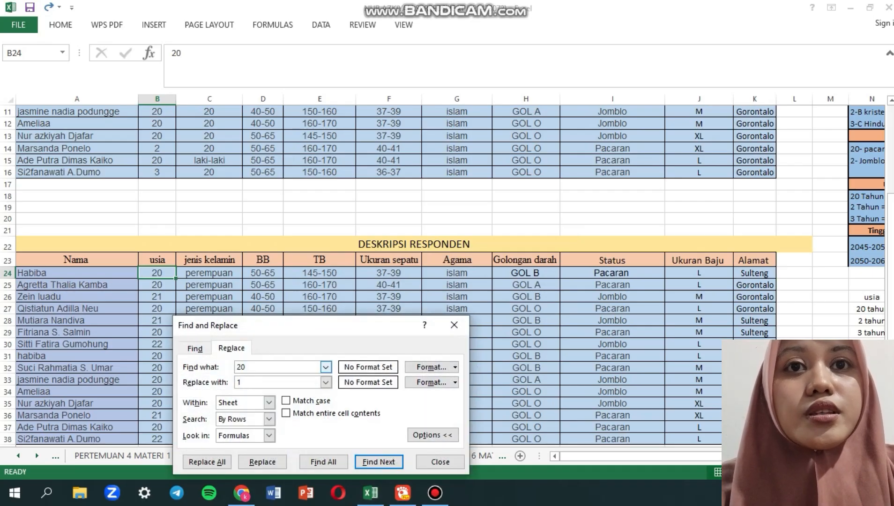
{"action": "key", "text": "BackSpace"}
{"action": "key", "text": "BackSpace"}
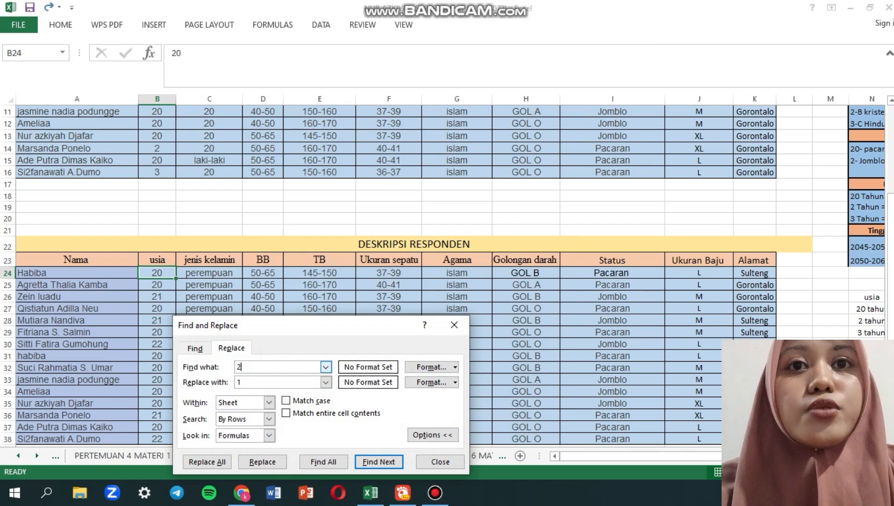
{"action": "type", "text": "20"}
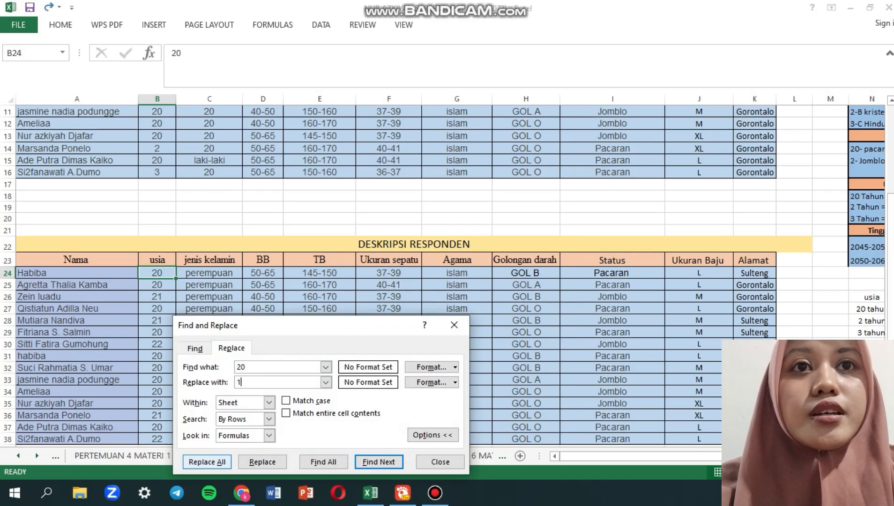
{"action": "left_click", "coordinate": [207, 462]}
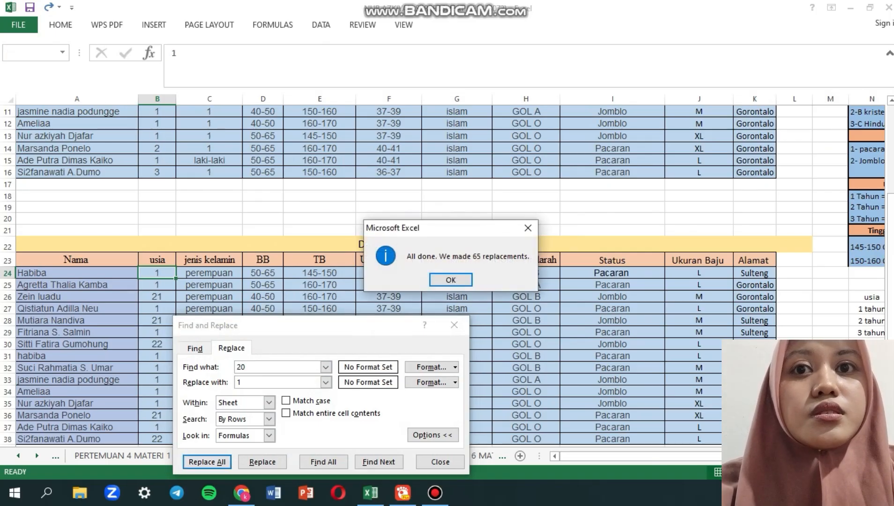
{"action": "key", "text": "Return"}
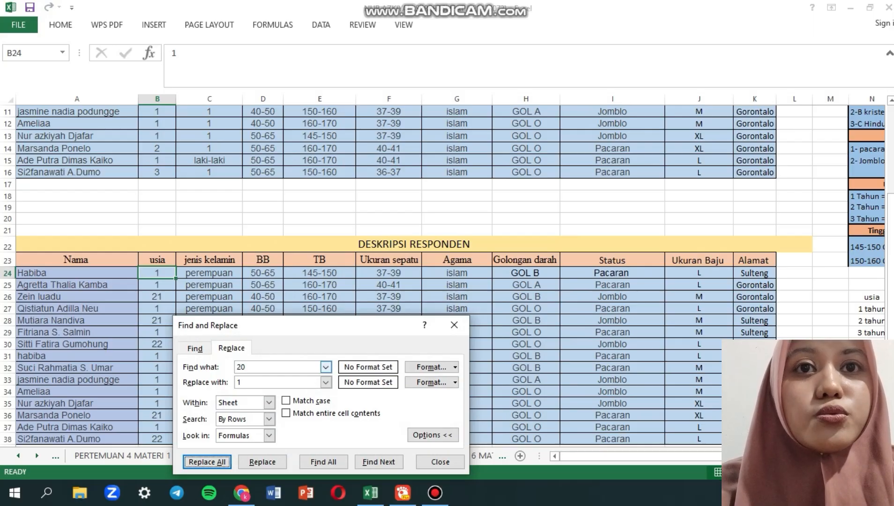
- Replace every 21 with the code 2 throughout the PERTEMUAN 5 TUGAS sheet
{"action": "left_click", "coordinate": [248, 367]}
{"action": "key", "text": "BackSpace"}
{"action": "type", "text": "1"}
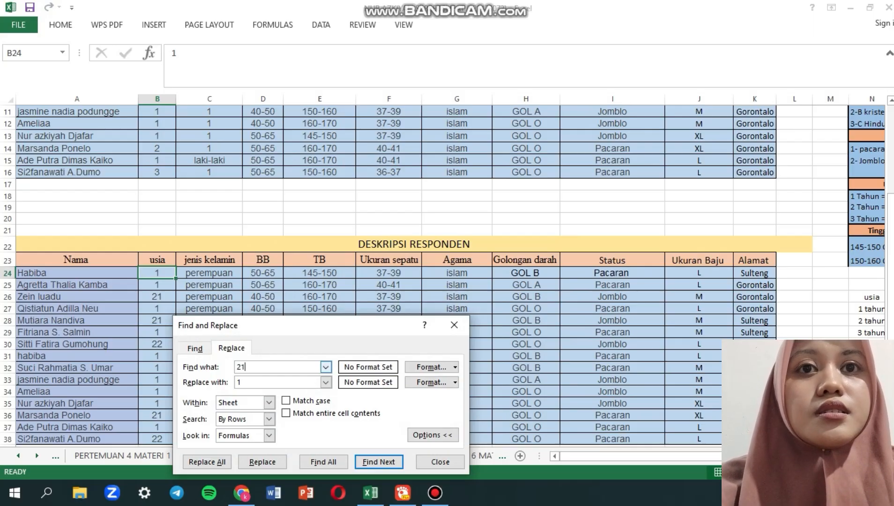
{"action": "key", "text": "Tab"}
{"action": "type", "text": "2"}
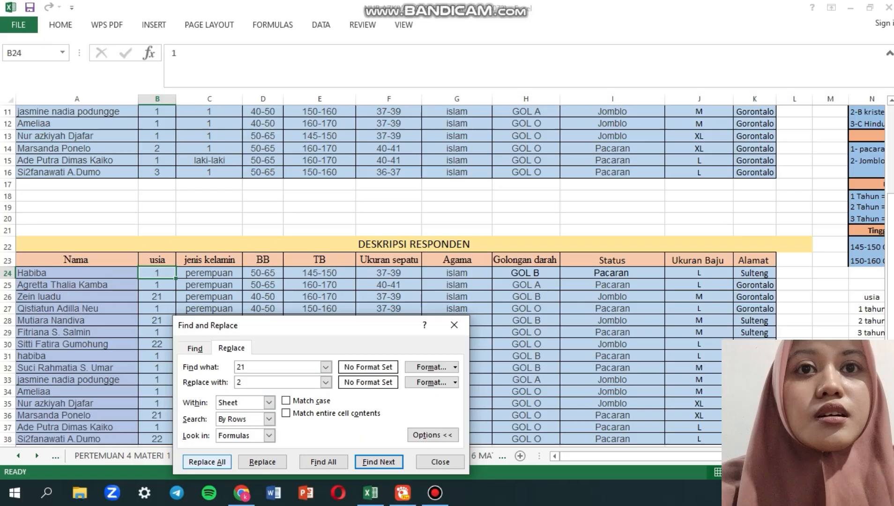
{"action": "left_click", "coordinate": [207, 461]}
{"action": "left_click", "coordinate": [451, 279]}
- Replace every 22 with the code 3 throughout the sheet and close Find and Replace
{"action": "left_click", "coordinate": [262, 367]}
{"action": "key", "text": "BackSpace"}
{"action": "type", "text": "2"}
{"action": "key", "text": "Tab"}
{"action": "key", "text": "BackSpace"}
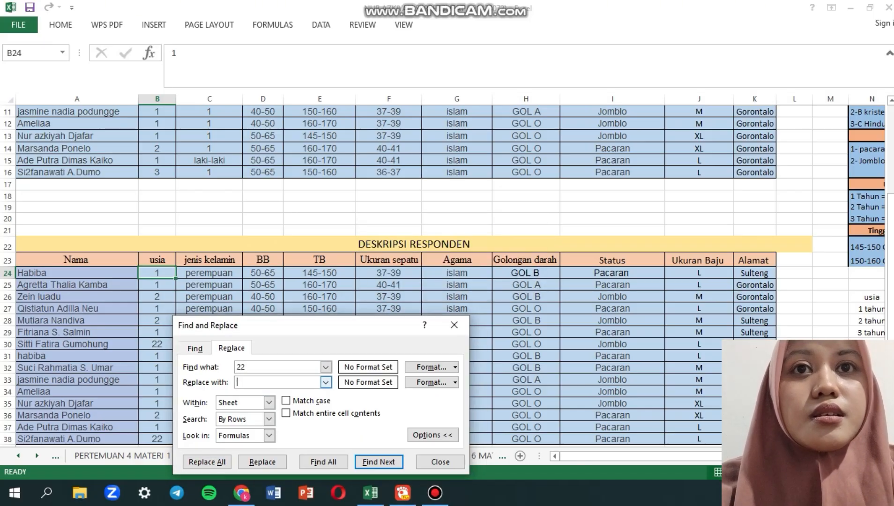
{"action": "type", "text": "3"}
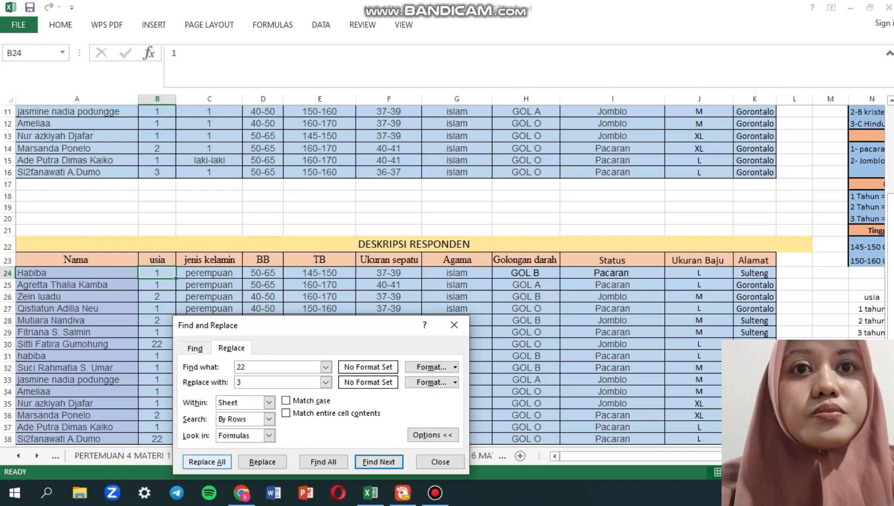
{"action": "left_click", "coordinate": [207, 462]}
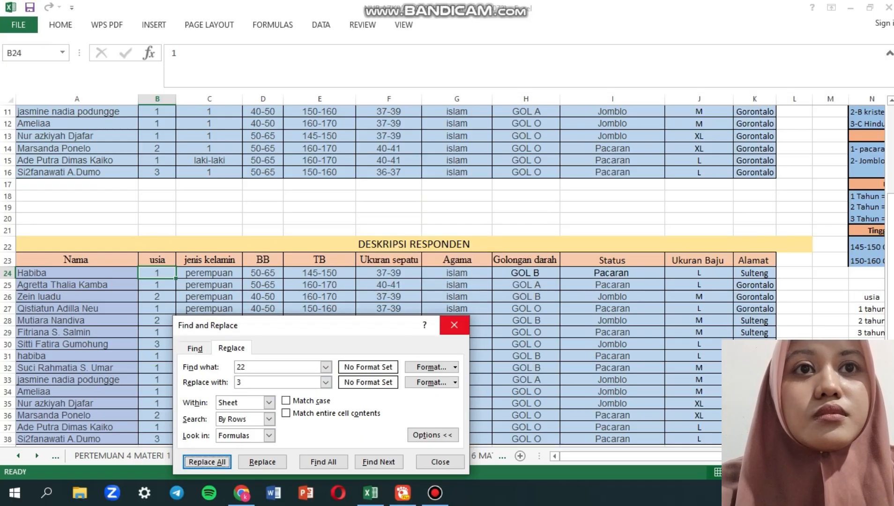
{"action": "left_click", "coordinate": [454, 325]}
- Starting from the first jenis kelamin entry in C24, replace every perempuan on the sheet with the code 1
{"action": "left_click", "coordinate": [208, 272]}
{"action": "key", "text": "ctrl+h"}
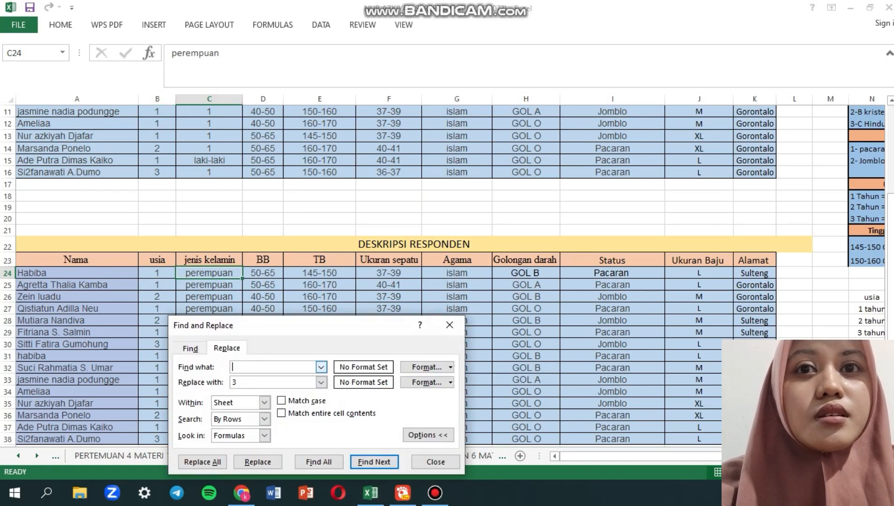
{"action": "type", "text": "perempuan"}
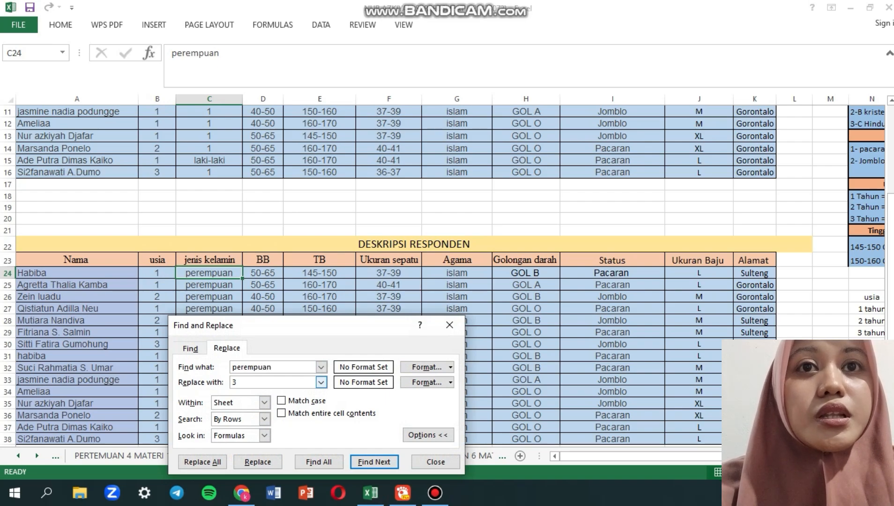
{"action": "type", "text": "1"}
{"action": "left_click", "coordinate": [203, 461]}
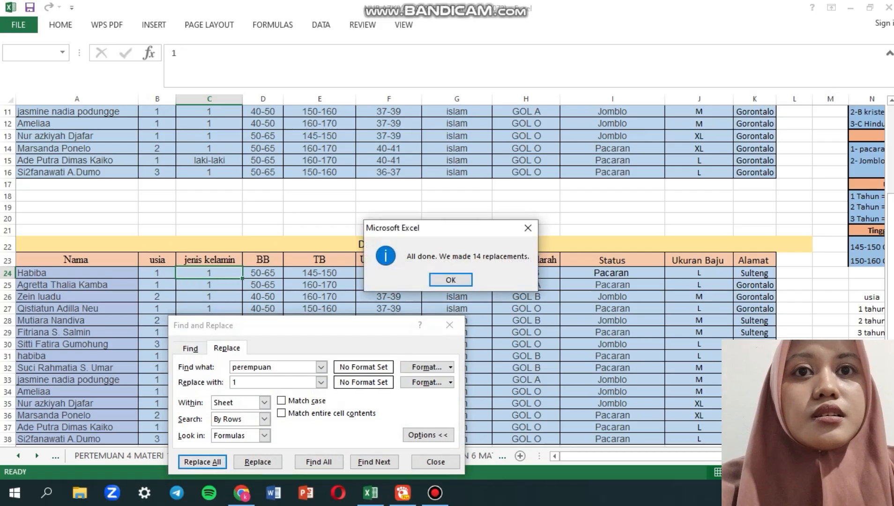
{"action": "left_click", "coordinate": [450, 280]}
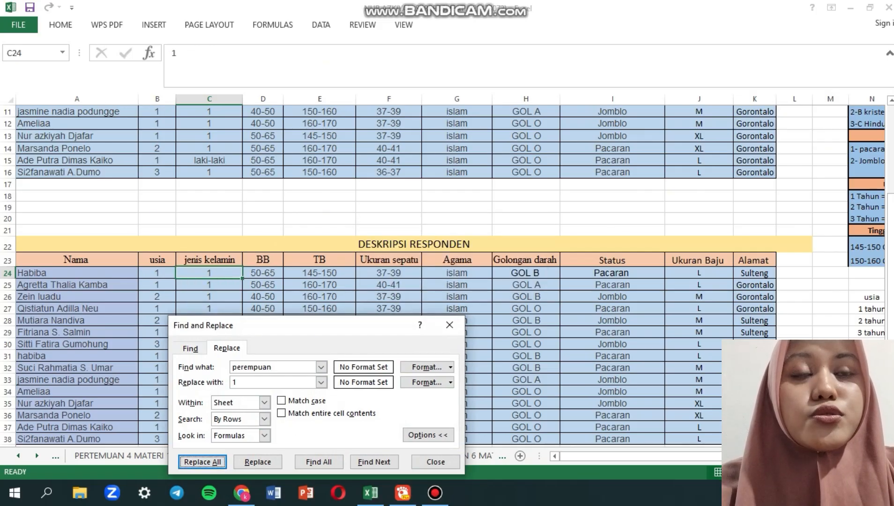
- Replace every laki-laki on the sheet with the code 2
{"action": "left_click", "coordinate": [275, 367]}
{"action": "key", "text": "BackSpace"}
{"action": "key", "text": "BackSpace"}
{"action": "key", "text": "BackSpace"}
{"action": "key", "text": "BackSpace"}
{"action": "key", "text": "BackSpace"}
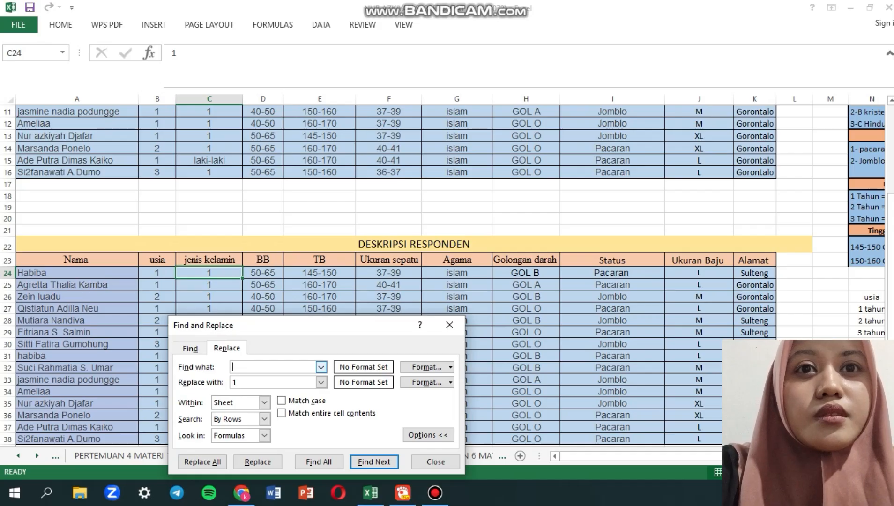
{"action": "type", "text": "lki-lak"}
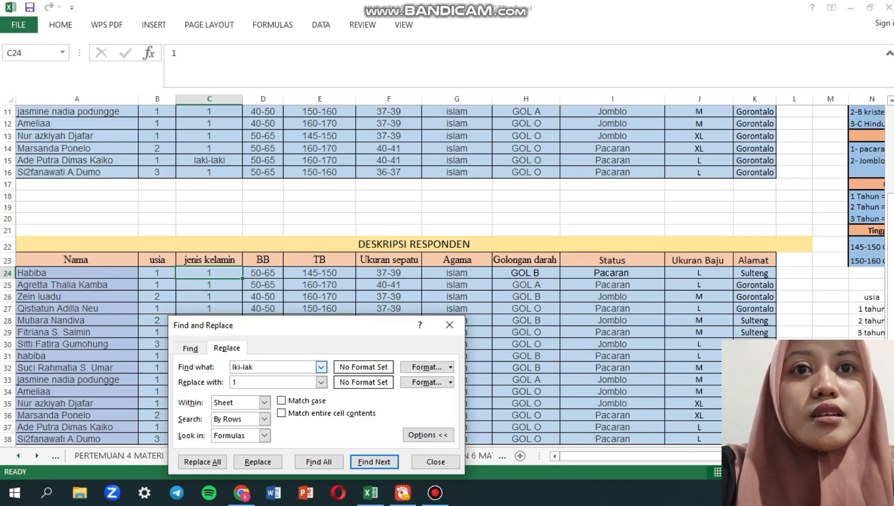
{"action": "type", "text": "i"}
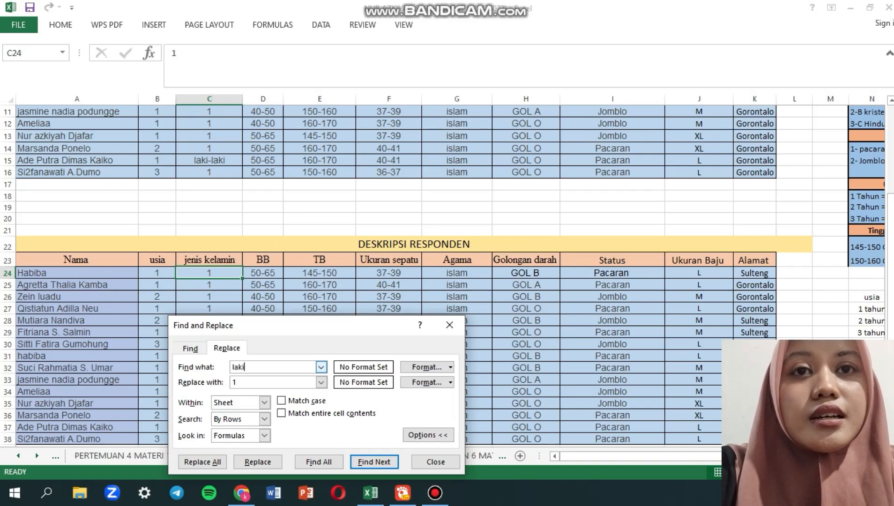
{"action": "type", "text": "ki-laki"}
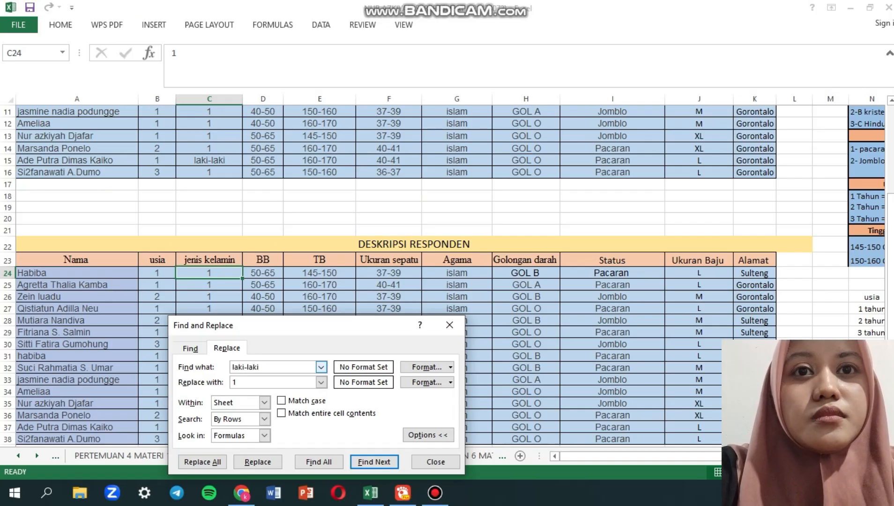
{"action": "type", "text": "2"}
{"action": "left_click", "coordinate": [202, 461]}
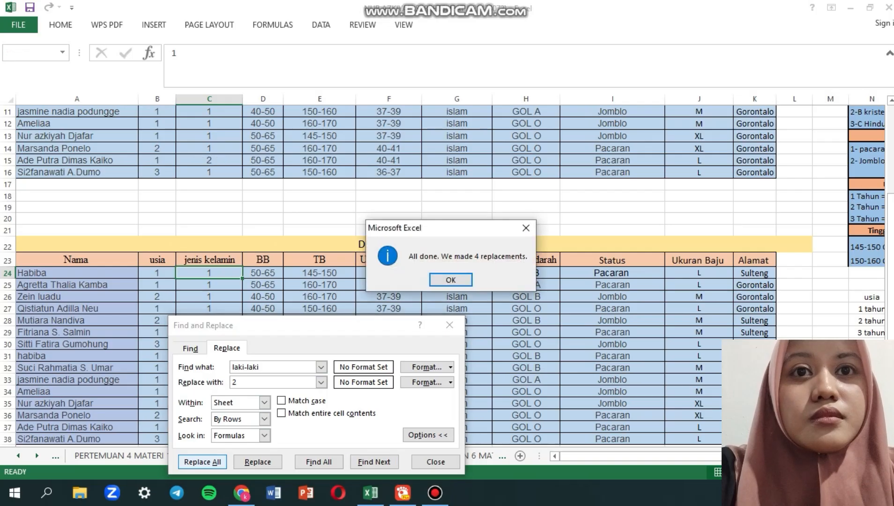
- Replace the BB ranges throughout the sheet: every 30-40 with 1, every 40-50 with 2 and every 50-65 with 3
{"action": "key", "text": "Return"}
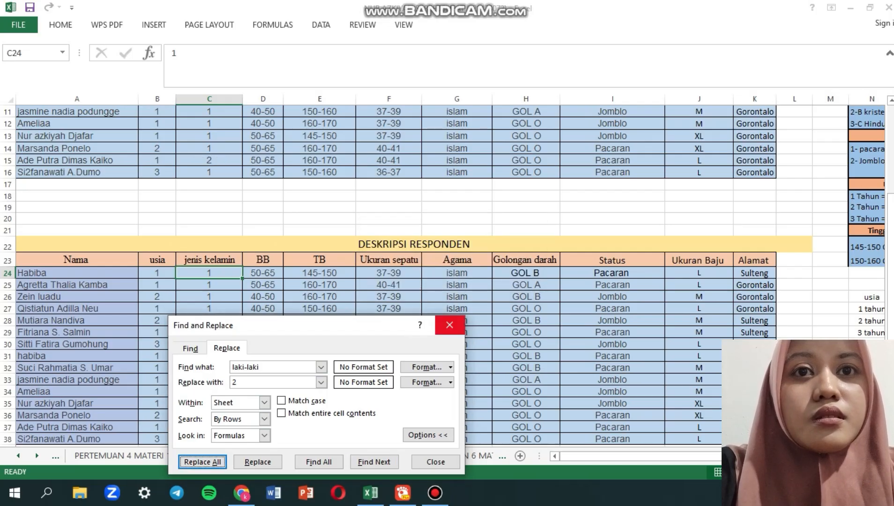
{"action": "left_click", "coordinate": [449, 324]}
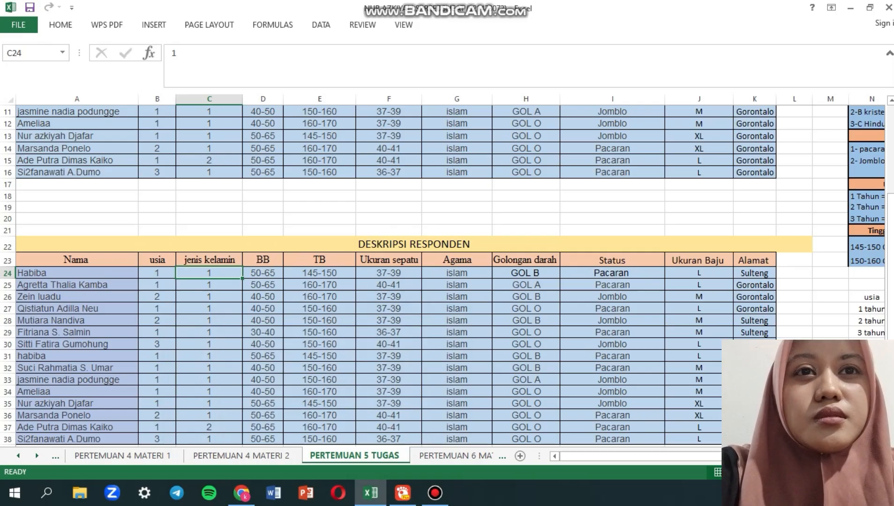
{"action": "left_click", "coordinate": [263, 273]}
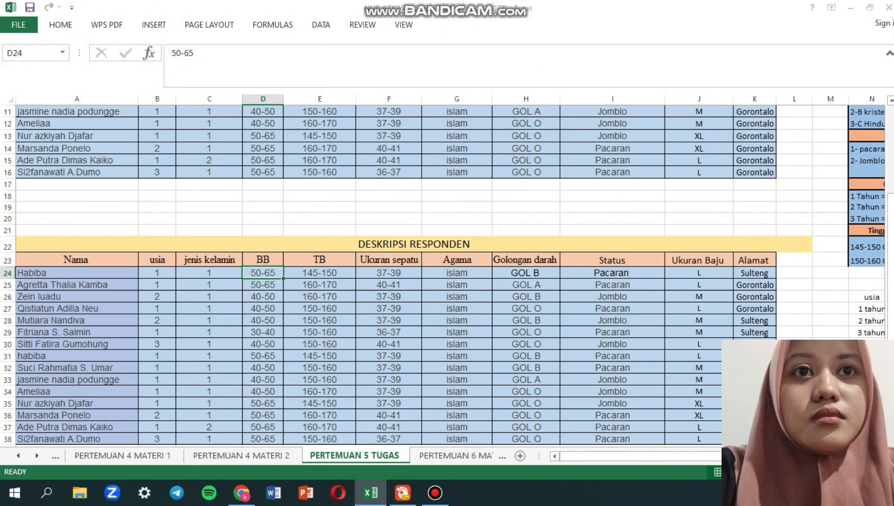
{"action": "key", "text": "ctrl+h"}
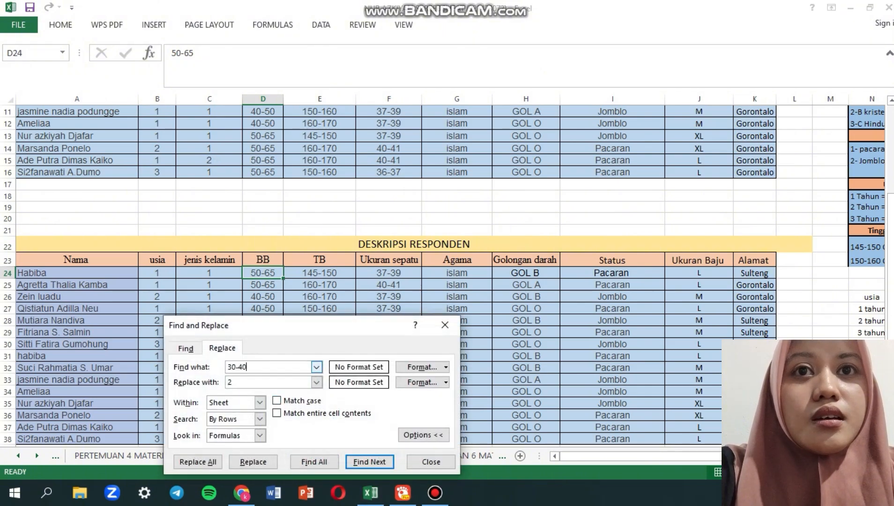
{"action": "type", "text": "1"}
{"action": "key", "text": "alt+a"}
{"action": "type", "text": "40-502"}
{"action": "key", "text": "alt+a"}
{"action": "type", "text": "50-653"}
{"action": "key", "text": "alt+a"}
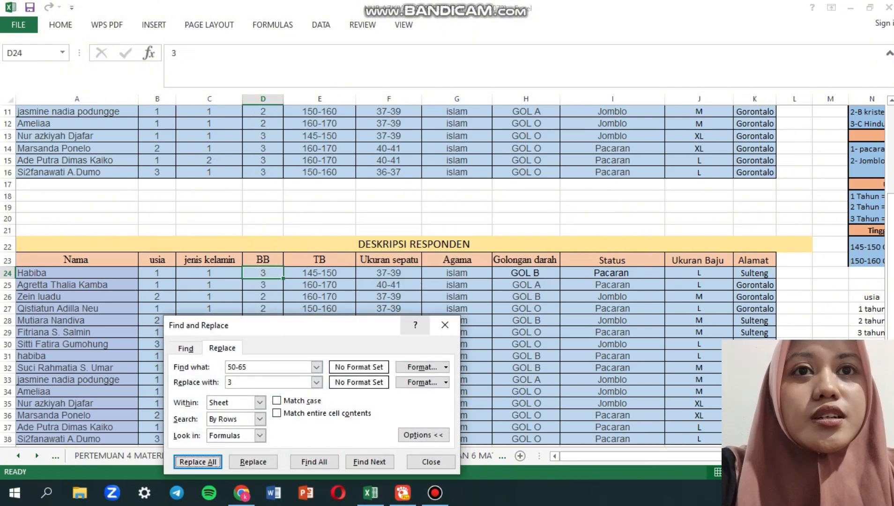
{"action": "key", "text": "Escape"}
- Starting from the first TB entry in E24, replace every 145-150 on the sheet with the code 1
{"action": "left_click", "coordinate": [320, 272]}
{"action": "key", "text": "ctrl+h"}
{"action": "type", "text": "145-150"}
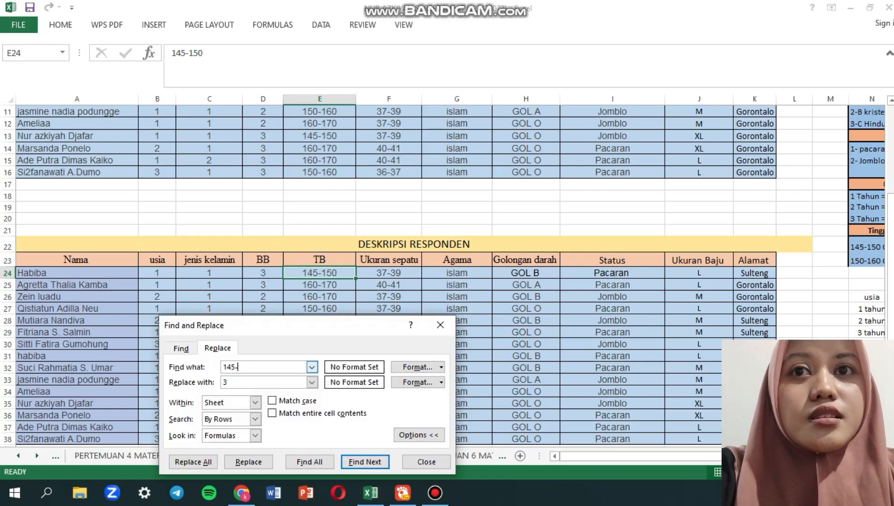
{"action": "key", "text": "Tab"}
{"action": "type", "text": "1"}
{"action": "key", "text": "alt+a"}
{"action": "key", "text": "Return"}
- Replace every 150-160 on the sheet with the code 2 and every 160-170 with the code 3
{"action": "type", "text": "150-160"}
{"action": "key", "text": "Tab"}
{"action": "type", "text": "2"}
{"action": "key", "text": "alt+a"}
{"action": "type", "text": "160-1703"}
{"action": "key", "text": "alt+a"}
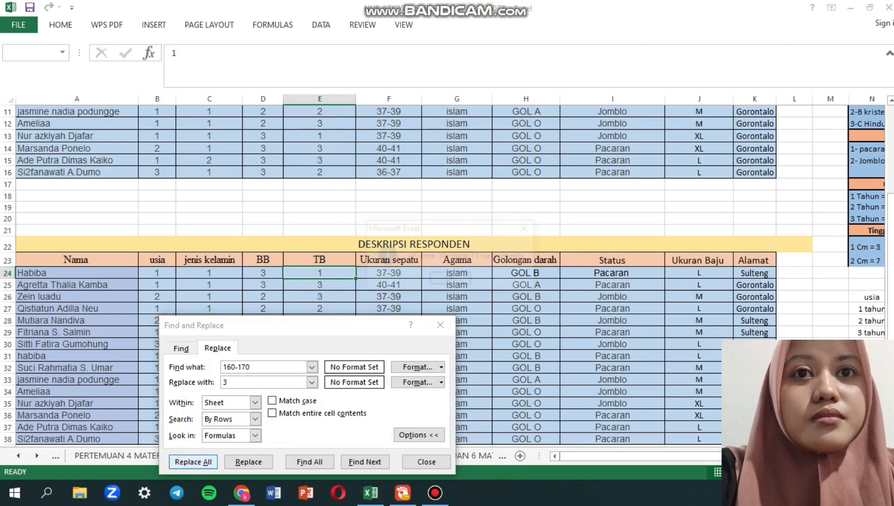
{"action": "key", "text": "Escape"}
- Starting from the first Ukuran sepatu entry in F24, replace every 36-37 with the code 1 and every 37-39 with 2
{"action": "left_click", "coordinate": [389, 273]}
{"action": "key", "text": "ctrl+h"}
{"action": "type", "text": "36-37"}
{"action": "key", "text": "Tab"}
{"action": "type", "text": "1"}
{"action": "key", "text": "alt+a"}
{"action": "type", "text": "37-392"}
{"action": "key", "text": "alt+a"}
- Try to replace every 39-40 throughout the sheet
{"action": "double_click", "coordinate": [228, 367]}
{"action": "type", "text": "39-40"}
{"action": "key", "text": "alt+a"}
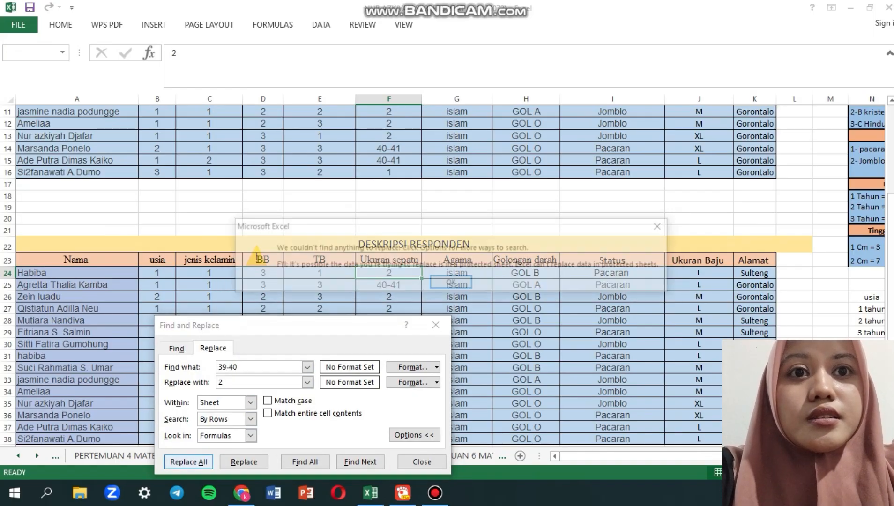
{"action": "key", "text": "Escape"}
- Replace every 40-41 on the sheet with the code 3 and close Find and Replace
{"action": "key", "text": "ctrl+h"}
{"action": "type", "text": "40-413"}
{"action": "left_click", "coordinate": [183, 462]}
{"action": "key", "text": "Return"}
{"action": "key", "text": "Escape"}
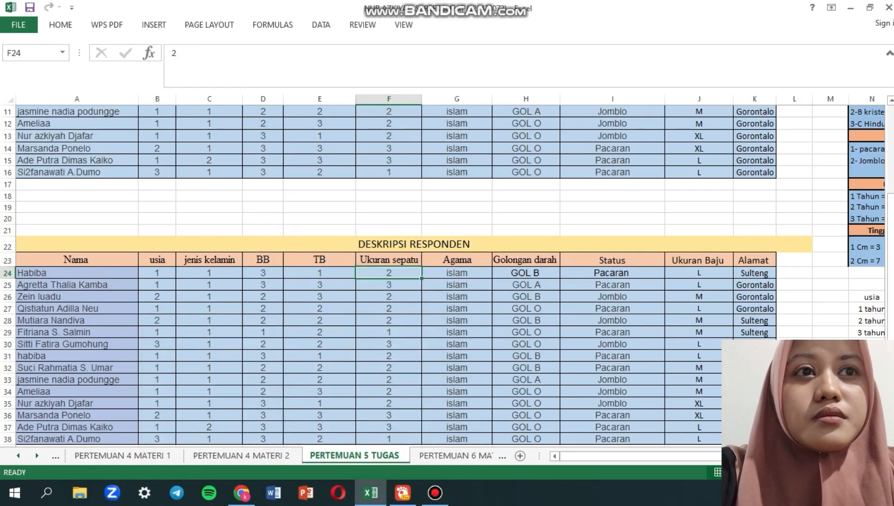
- Starting from the first Agama entry in G24, replace every islam on the sheet with the code 1
{"action": "left_click", "coordinate": [457, 273]}
{"action": "key", "text": "ctrl+h"}
{"action": "type", "text": "islam1"}
{"action": "left_click", "coordinate": [180, 461]}
{"action": "key", "text": "Escape"}
- Replace the Golongan darah entries throughout the sheet: GOL A with 2, GOL B with 1 and GOL O with 3
{"action": "left_click", "coordinate": [525, 272]}
{"action": "key", "text": "ctrl+h"}
{"action": "type", "text": "GOL A"}
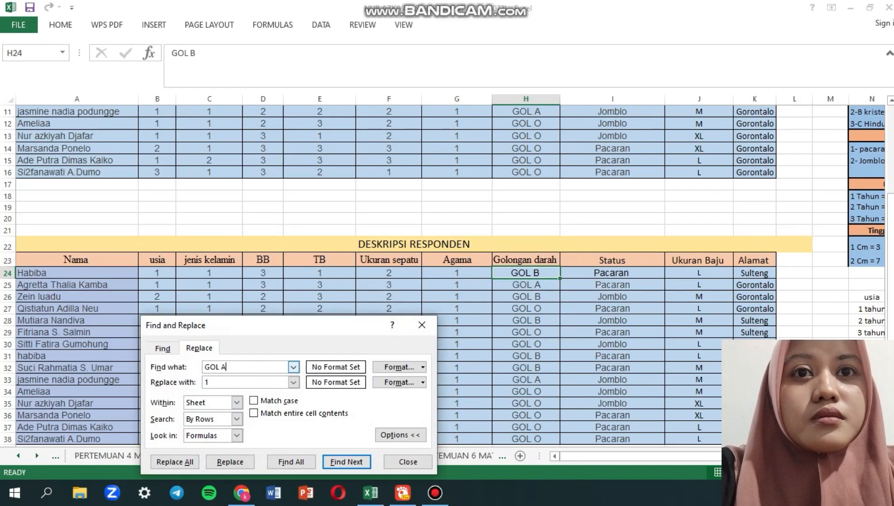
{"action": "left_click", "coordinate": [174, 462]}
{"action": "type", "text": "GOL B"}
{"action": "left_click", "coordinate": [174, 462]}
{"action": "key", "text": "Return"}
{"action": "type", "text": "GOL O"}
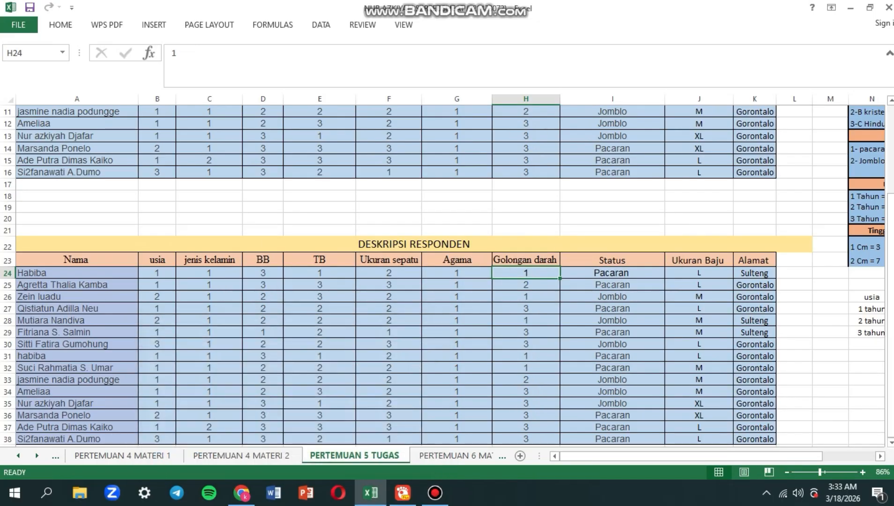
- Replace the Status entries throughout the sheet: every Pacaran with the code 1 and every Jomblo with the code 2
{"action": "left_click", "coordinate": [613, 273]}
{"action": "key", "text": "ctrl+h"}
{"action": "type", "text": "Pacaran1"}
{"action": "left_click", "coordinate": [171, 462]}
{"action": "key", "text": "Return"}
{"action": "type", "text": "Jomblo"}
{"action": "left_click", "coordinate": [172, 462]}
- Replace every M on the sheet with the code 1 and every L in the Ukuran Baju range J24:J38 with 2
{"action": "left_click", "coordinate": [698, 273]}
{"action": "key", "text": "ctrl+h"}
{"action": "type", "text": "M"}
{"action": "left_click", "coordinate": [166, 462]}
{"action": "left_click_drag", "start_coordinate": [698, 272], "coordinate": [698, 439]}
{"action": "key", "text": "ctrl+h"}
{"action": "type", "text": "L = 2"}
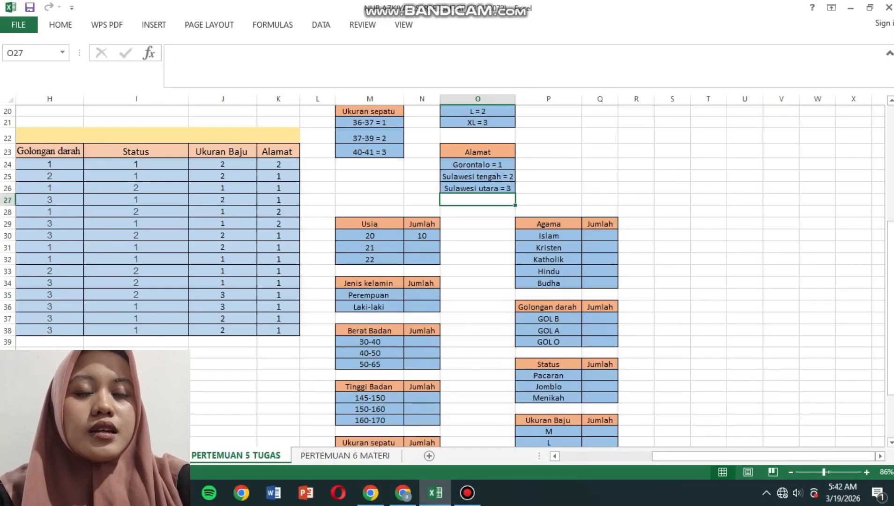
- Review the coded DESKRIPSI RESPONDEN table and the code keys beside it, including those for Usia and Agama
{"action": "left_click_drag", "start_coordinate": [763, 456], "coordinate": [671, 455]}
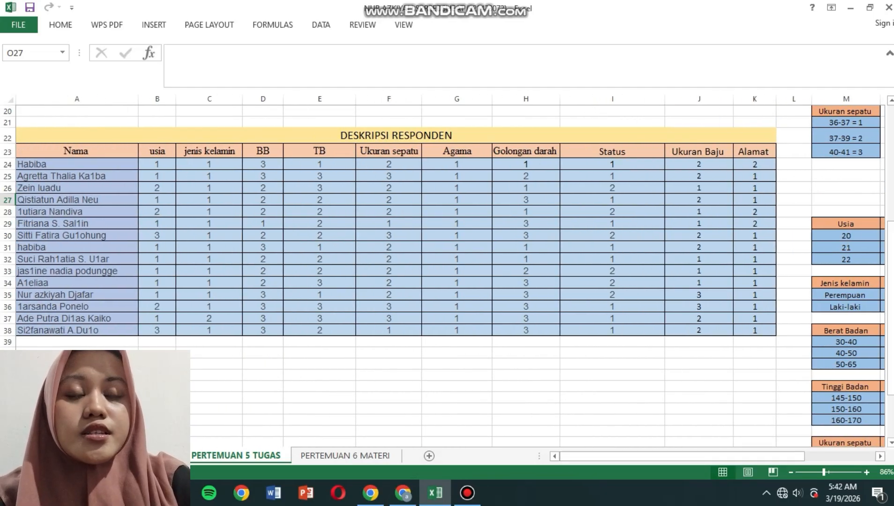
{"action": "left_click_drag", "start_coordinate": [672, 456], "coordinate": [741, 456]}
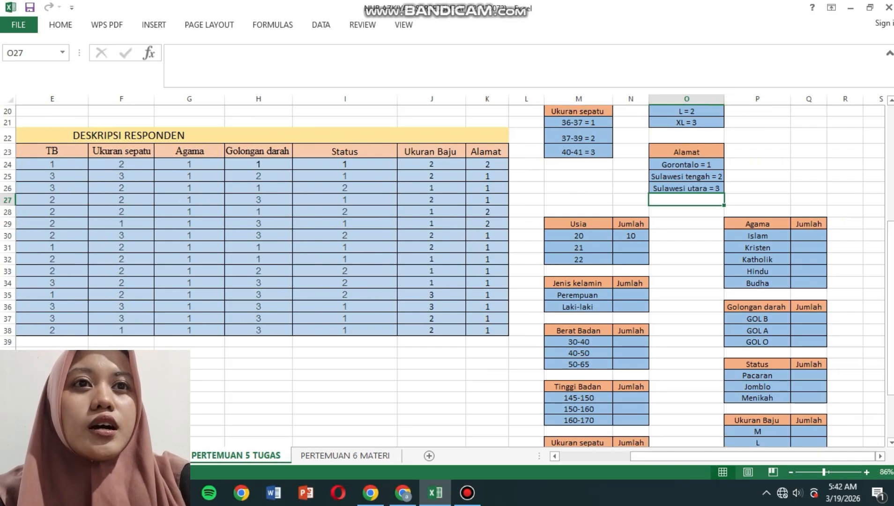
{"action": "left_click_drag", "start_coordinate": [890, 374], "coordinate": [889, 258]}
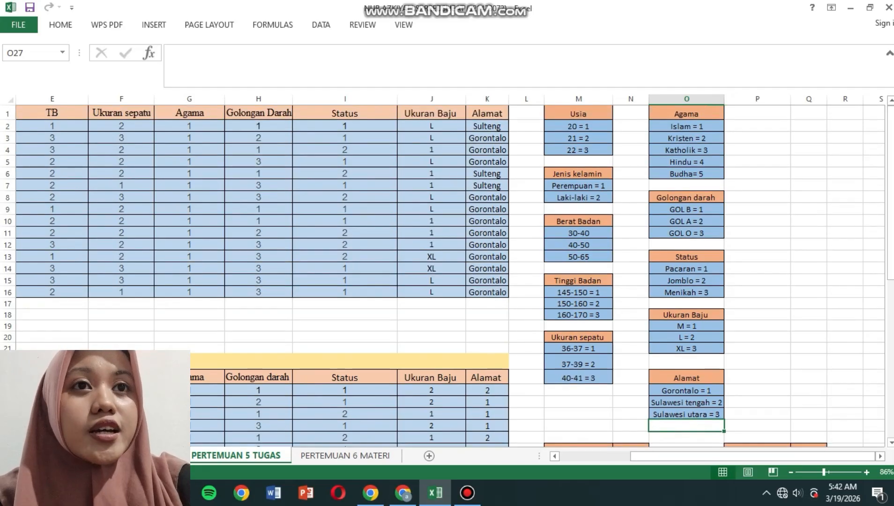
{"action": "left_click", "coordinate": [670, 455]}
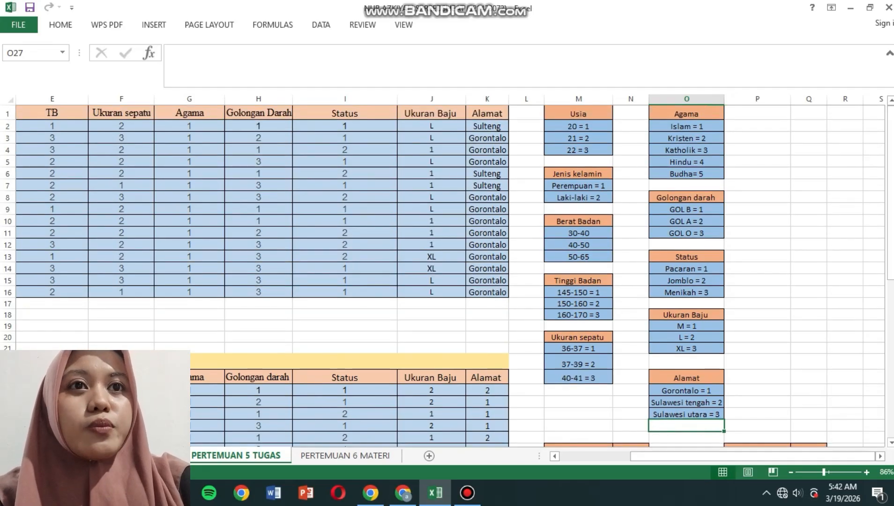
{"action": "left_click", "coordinate": [578, 126]}
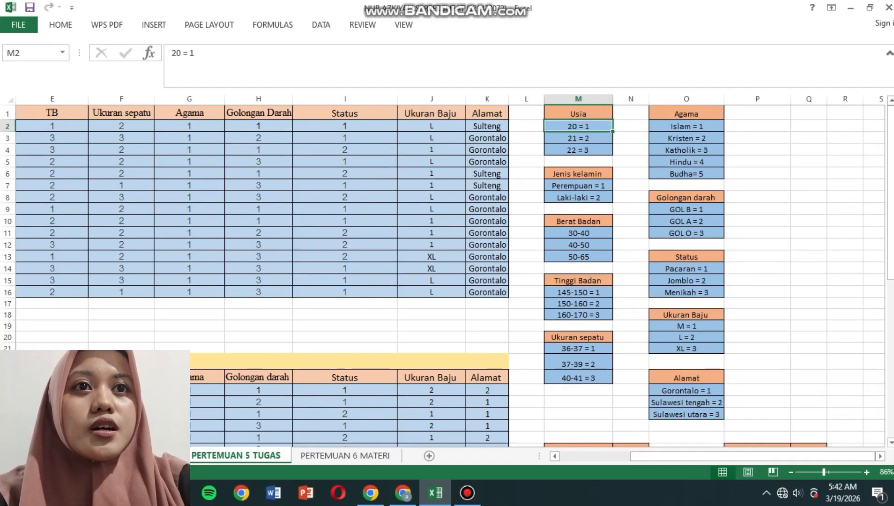
{"action": "left_click", "coordinate": [578, 138]}
{"action": "left_click", "coordinate": [578, 150]}
{"action": "left_click_drag", "start_coordinate": [686, 126], "coordinate": [686, 186]}
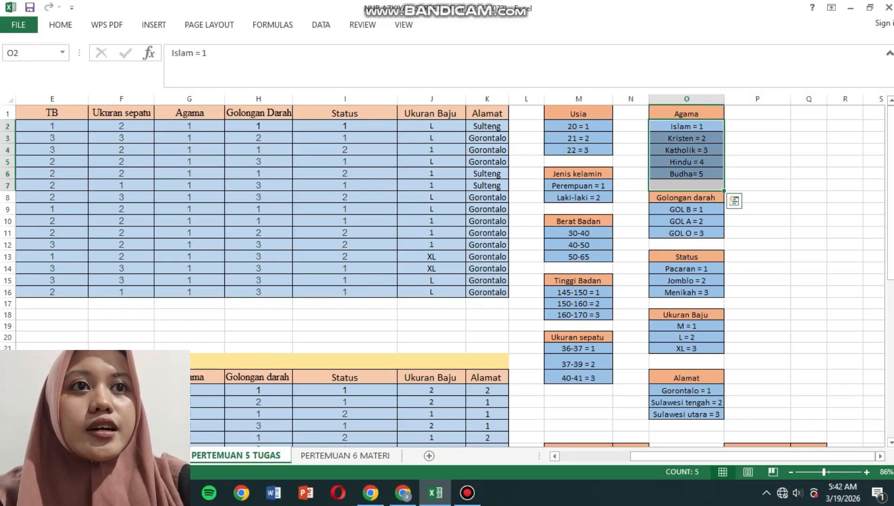
{"action": "left_click", "coordinate": [686, 244]}
- Count the respondents aged 21 in N31 with COUNTIF over the usia range B24:B38 and criterion 2
{"action": "left_click_drag", "start_coordinate": [890, 234], "coordinate": [891, 371]}
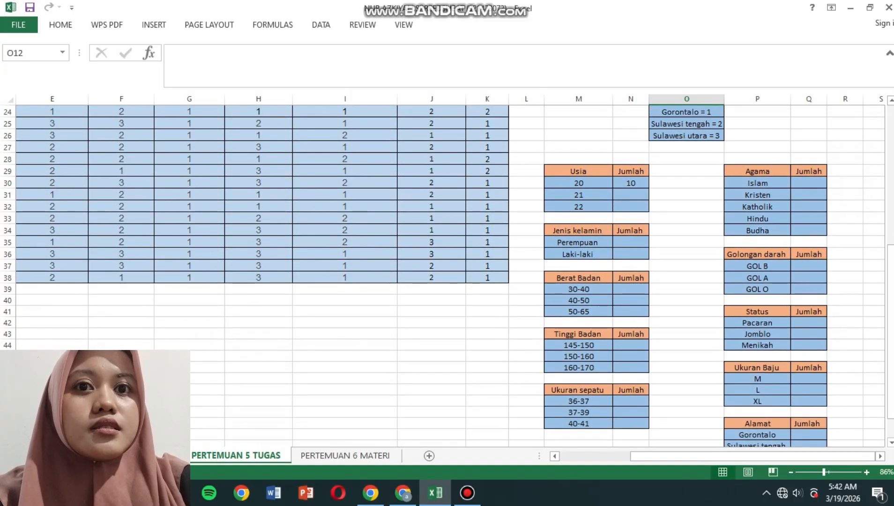
{"action": "left_click", "coordinate": [630, 195]}
{"action": "type", "text": "="}
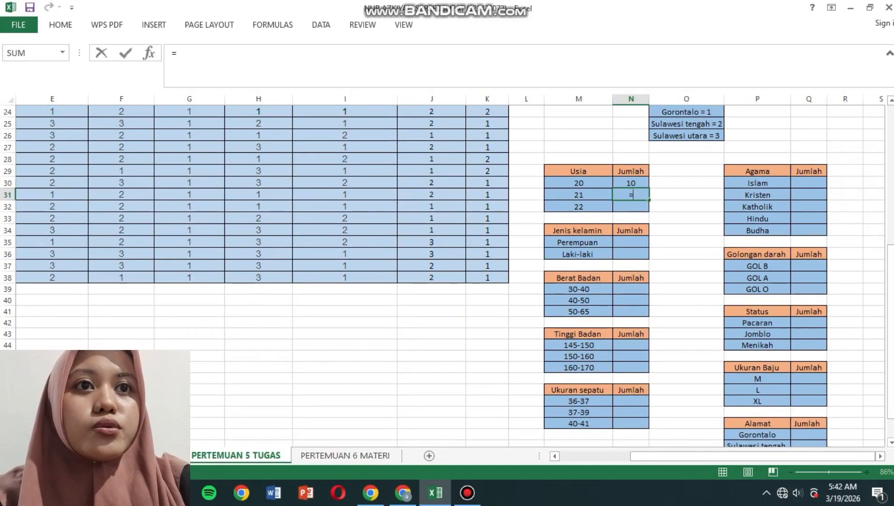
{"action": "type", "text": "coun"}
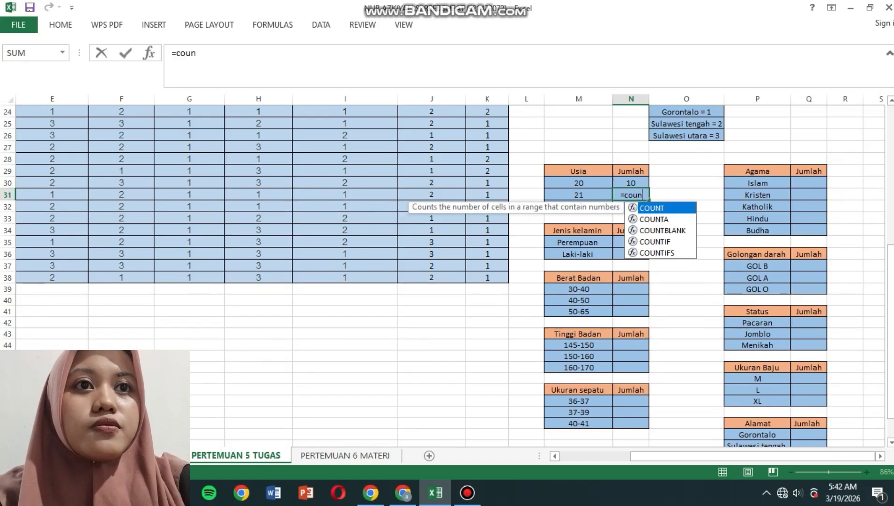
{"action": "type", "text": "tif"}
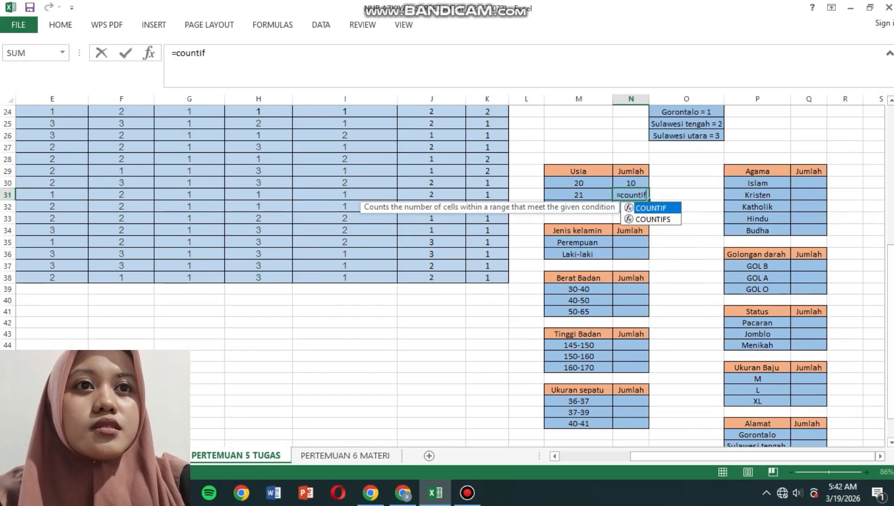
{"action": "key", "text": "Tab"}
{"action": "left_click_drag", "start_coordinate": [670, 456], "coordinate": [598, 456]}
{"action": "scroll", "coordinate": [442, 271], "scroll_direction": "up", "scroll_amount": 2}
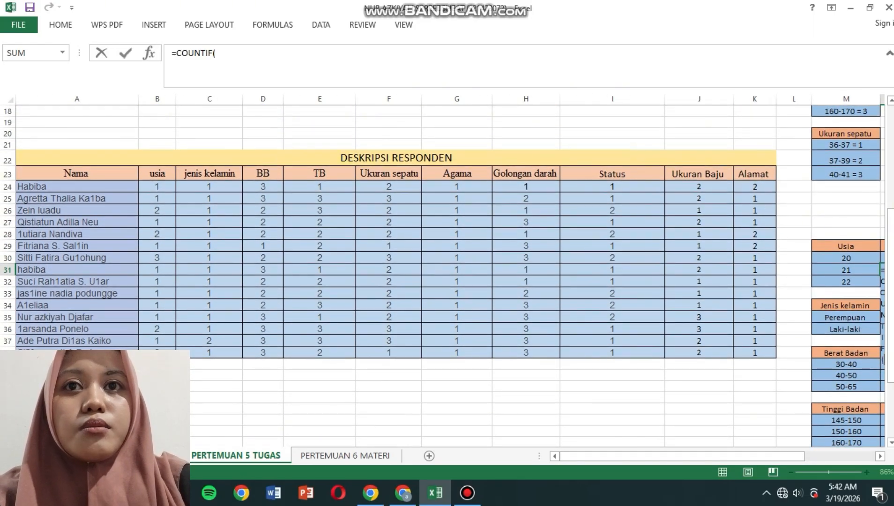
{"action": "left_click_drag", "start_coordinate": [157, 186], "coordinate": [157, 352]}
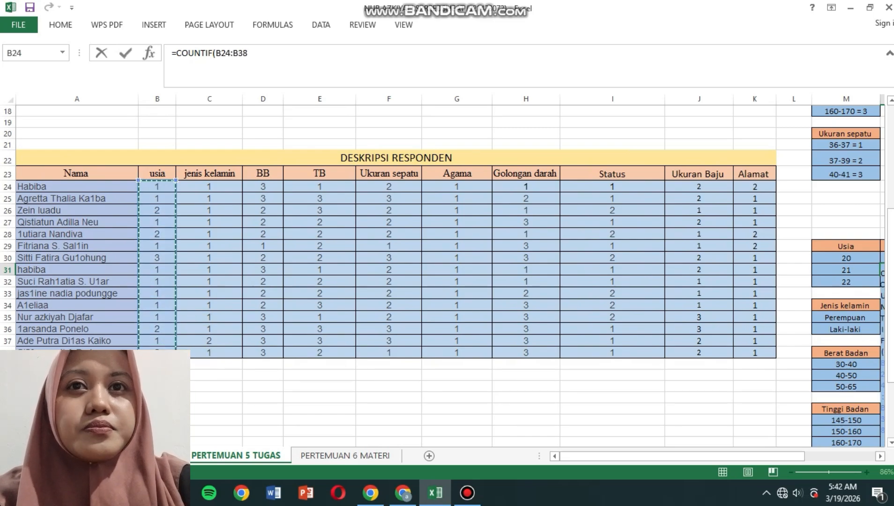
{"action": "left_click_drag", "start_coordinate": [607, 456], "coordinate": [661, 456]}
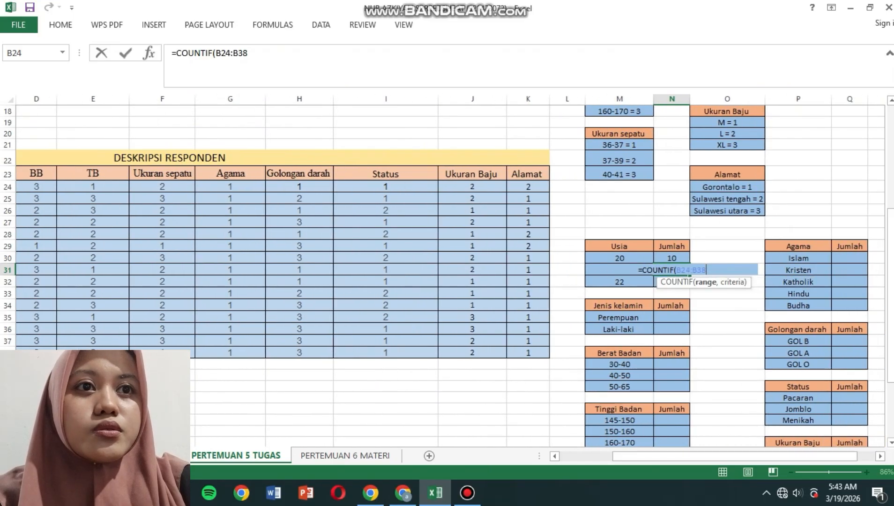
{"action": "type", "text": ","}
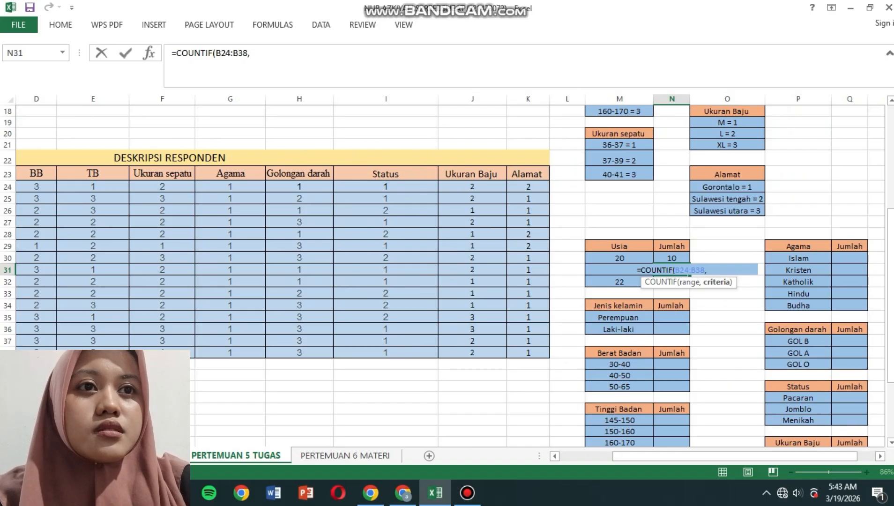
{"action": "type", "text": "2"}
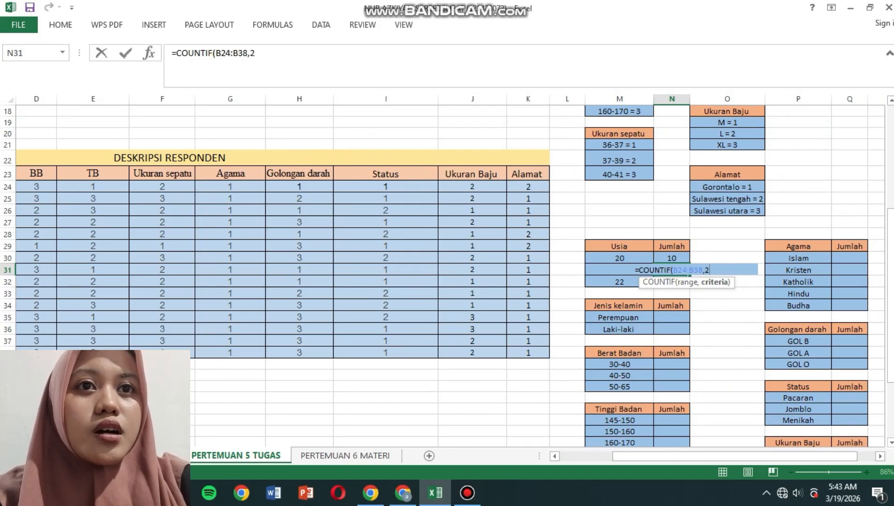
{"action": "key", "text": "Return"}
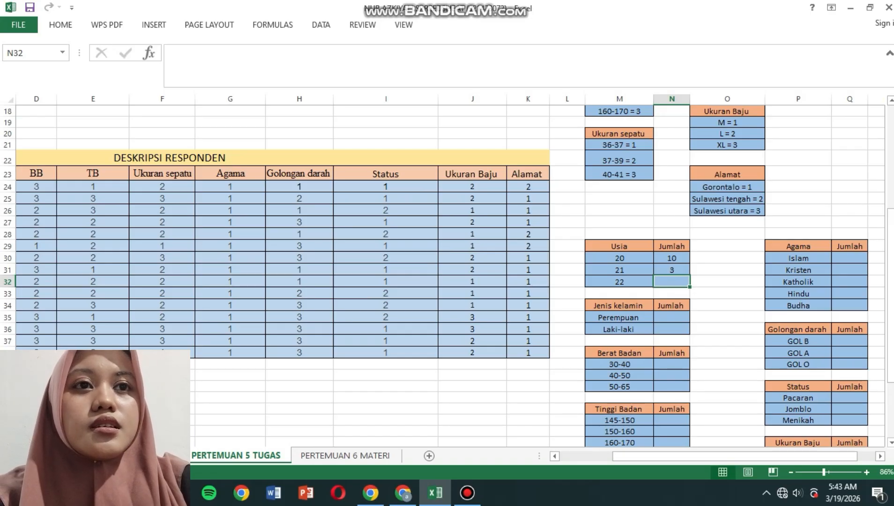
- Count the respondents aged 22 in N32 with COUNTIF over the usia range B24:B38 and criterion 3
{"action": "type", "text": "=co"}
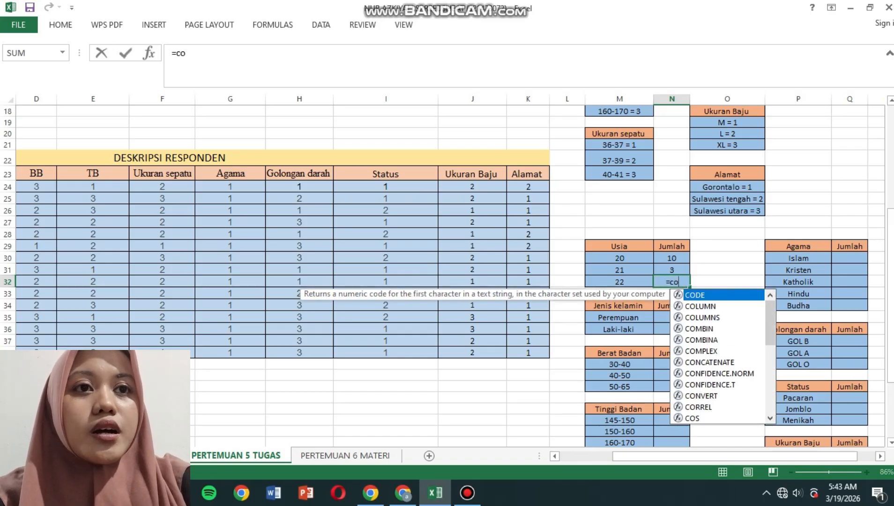
{"action": "type", "text": "unti"}
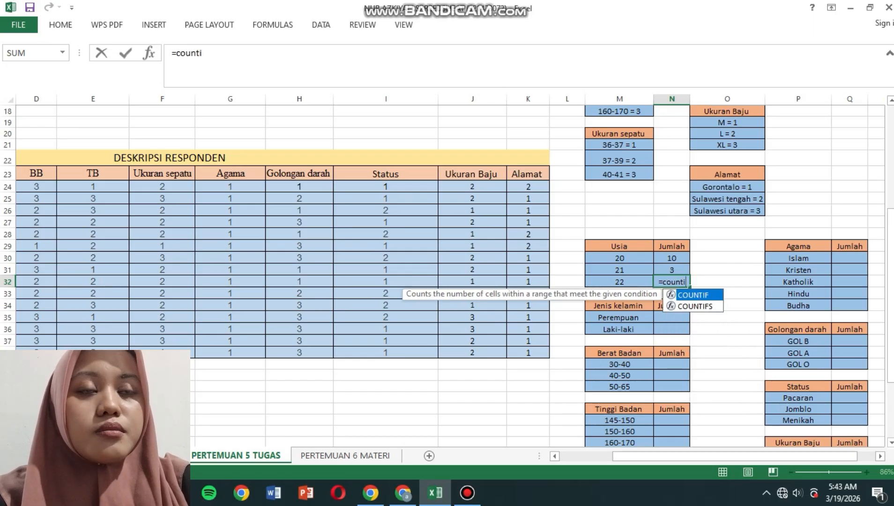
{"action": "key", "text": "Tab"}
{"action": "left_click_drag", "start_coordinate": [806, 456], "coordinate": [752, 456]}
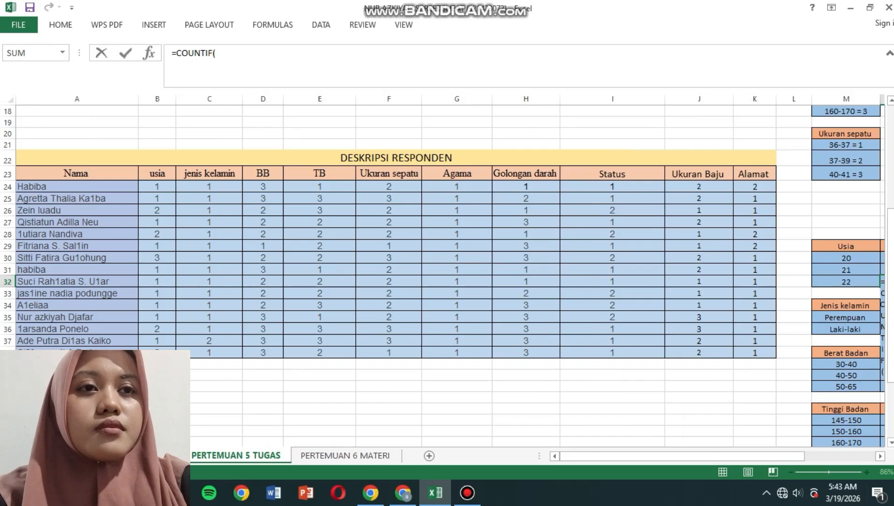
{"action": "left_click_drag", "start_coordinate": [156, 187], "coordinate": [158, 352]}
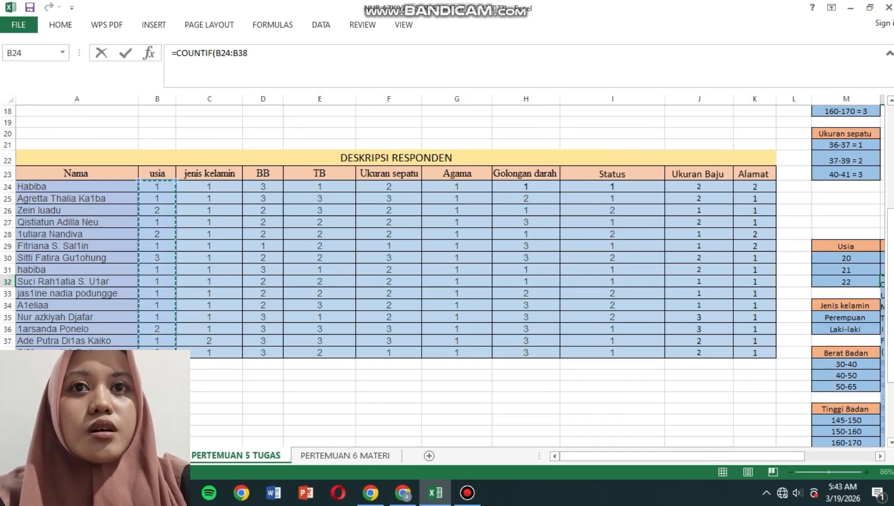
{"action": "left_click_drag", "start_coordinate": [682, 456], "coordinate": [752, 456]}
{"action": "type", "text": ",3"}
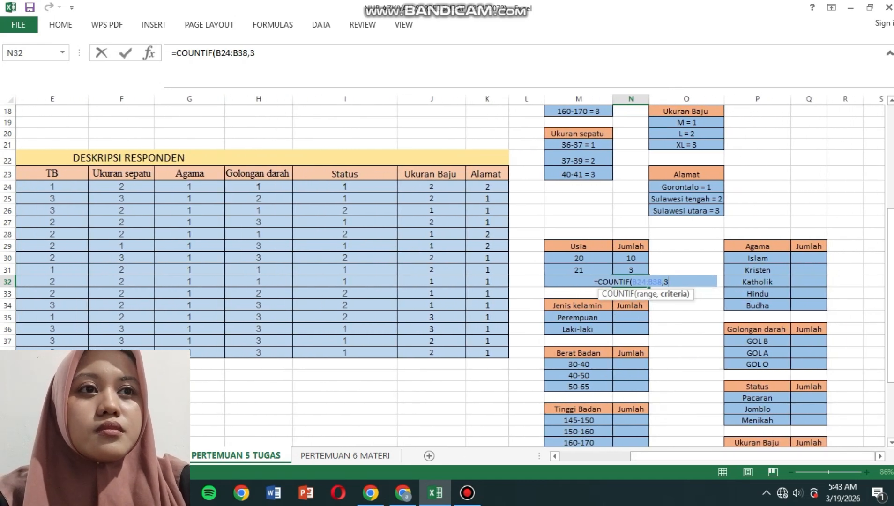
{"action": "key", "text": "Return"}
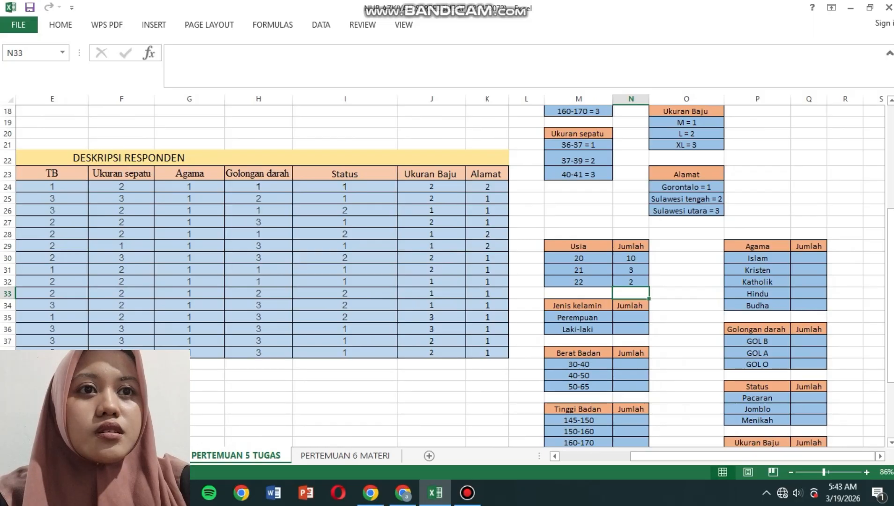
- Count the Perempuan respondents in N35 with COUNTIF over the jenis kelamin range C24:C38 and criterion 1
{"action": "left_click", "coordinate": [630, 317]}
{"action": "left_click_drag", "start_coordinate": [753, 455], "coordinate": [681, 456]}
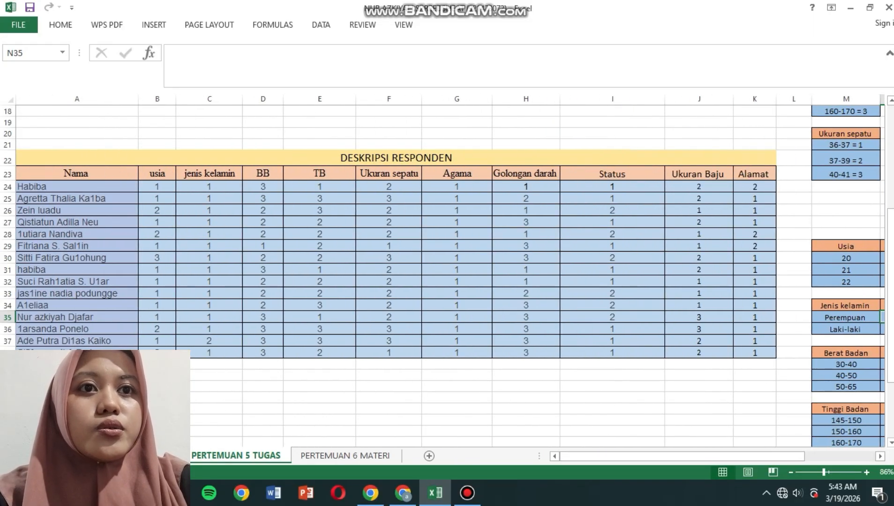
{"action": "left_click_drag", "start_coordinate": [209, 186], "coordinate": [209, 317]}
{"action": "left_click", "coordinate": [457, 386]}
{"action": "left_click_drag", "start_coordinate": [691, 455], "coordinate": [726, 456]}
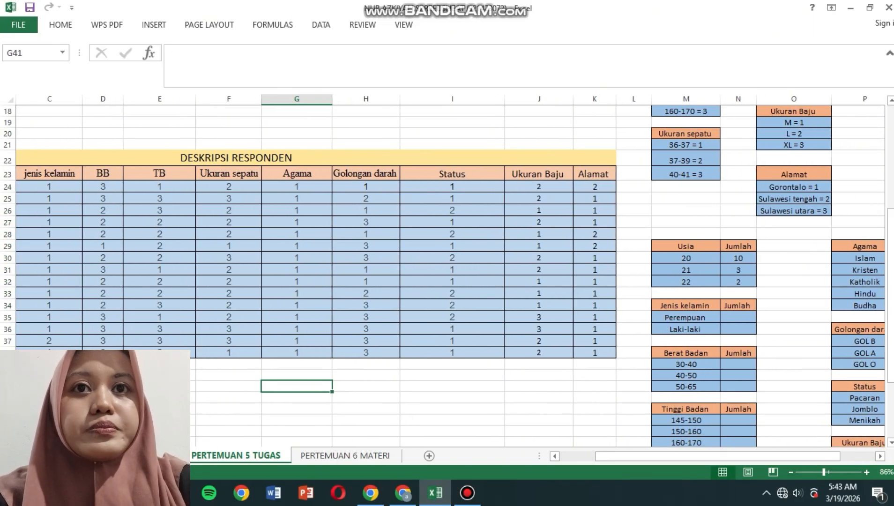
{"action": "left_click", "coordinate": [737, 317]}
{"action": "type", "text": "=c"}
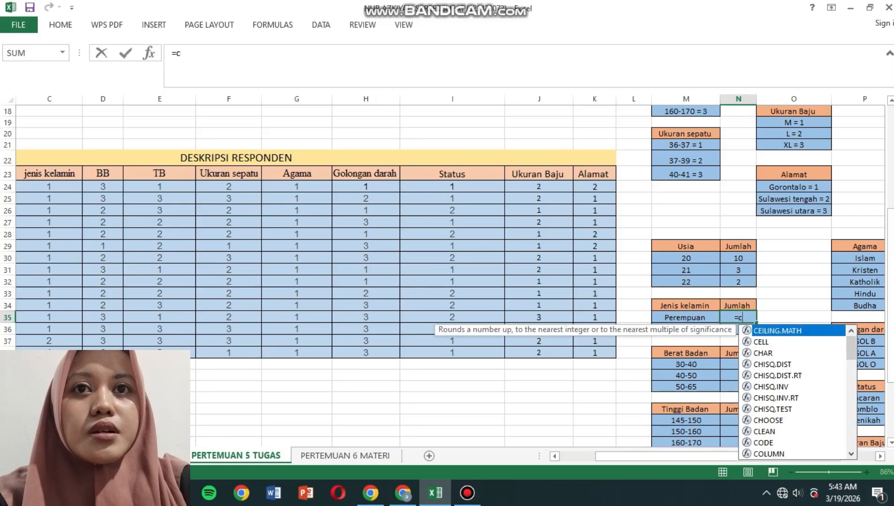
{"action": "type", "text": "ountif"}
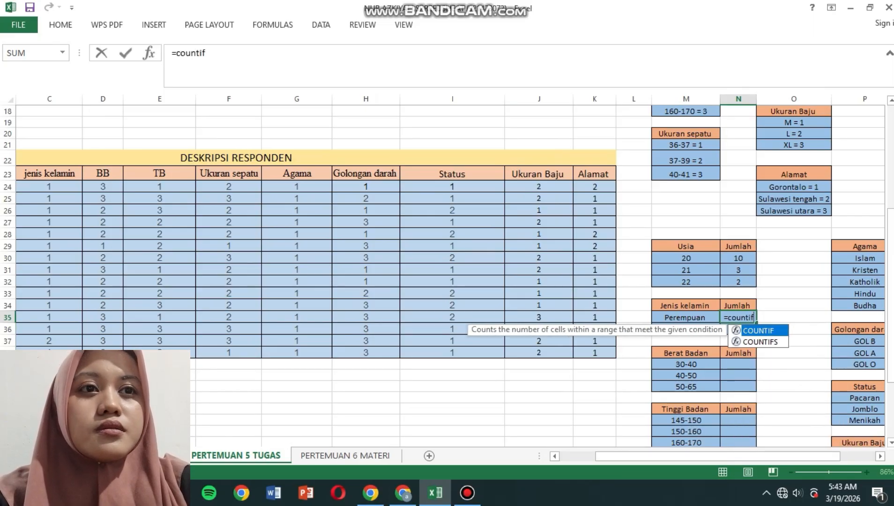
{"action": "key", "text": "Tab"}
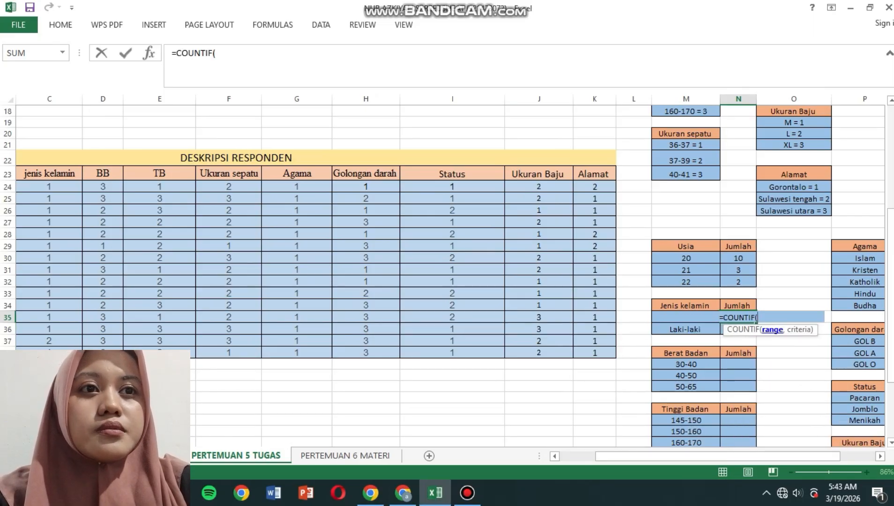
{"action": "left_click_drag", "start_coordinate": [49, 187], "coordinate": [49, 353]}
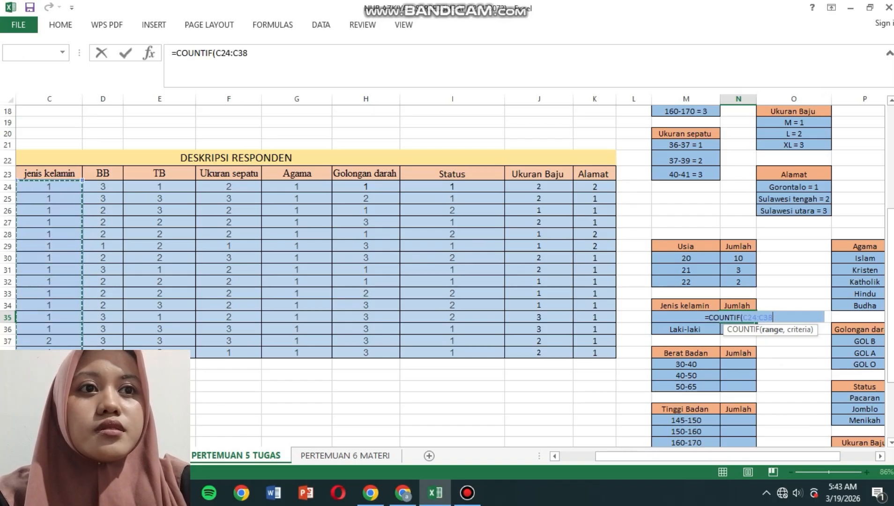
{"action": "type", "text": ", 1"}
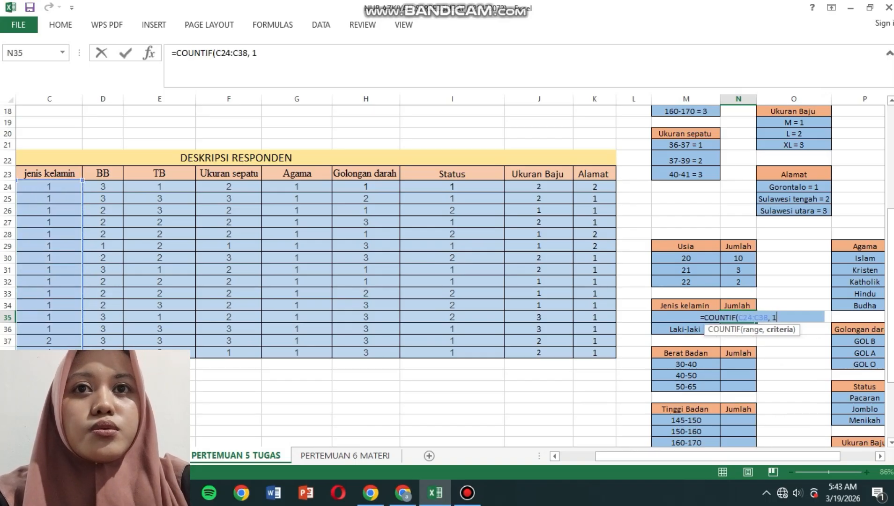
{"action": "key", "text": "Return"}
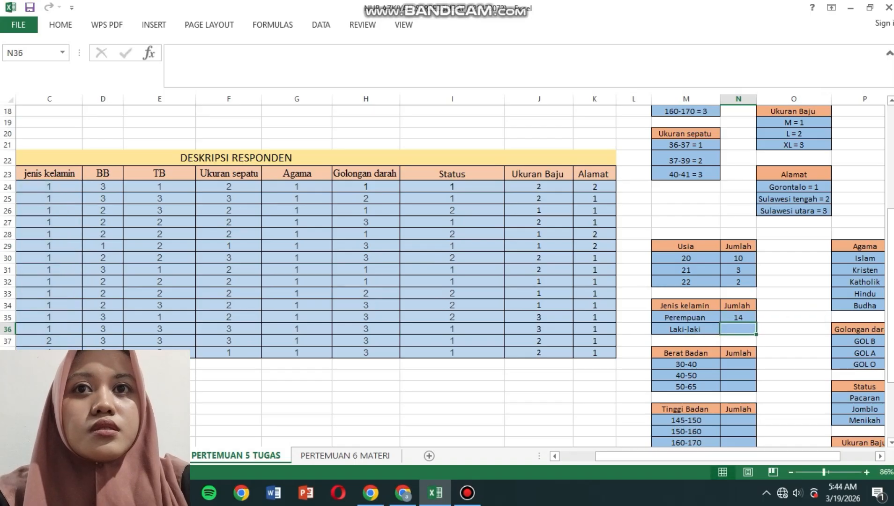
- Count the Laki-laki respondents in N36 with COUNTIF over the jenis kelamin range C24:C38 and criterion 2
{"action": "type", "text": "=co"}
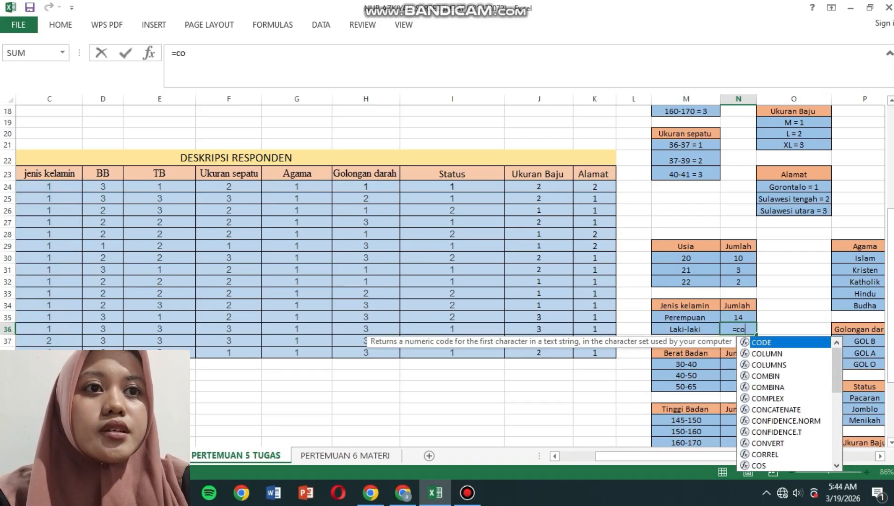
{"action": "type", "text": "untif"}
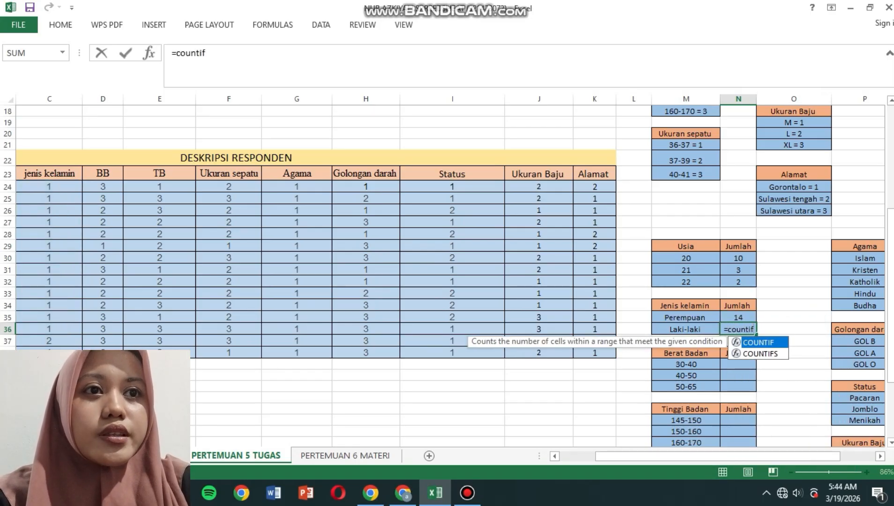
{"action": "key", "text": "Tab"}
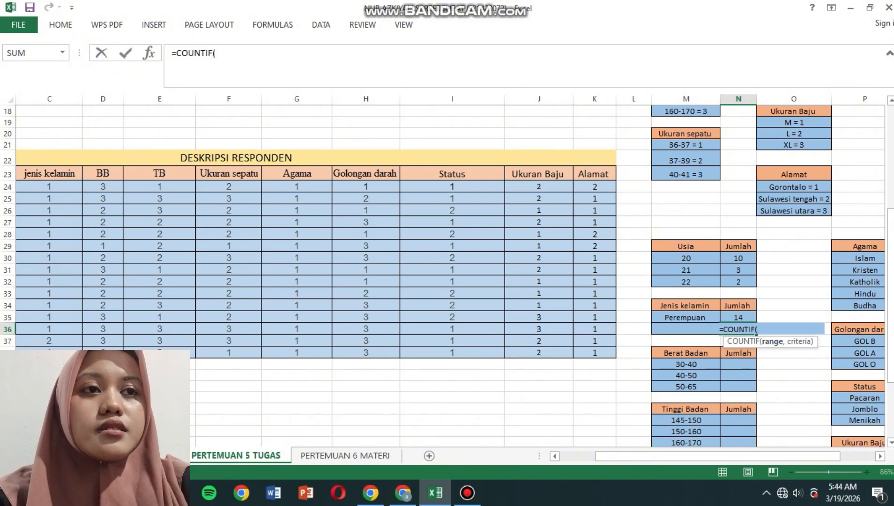
{"action": "left_click_drag", "start_coordinate": [49, 187], "coordinate": [48, 352]}
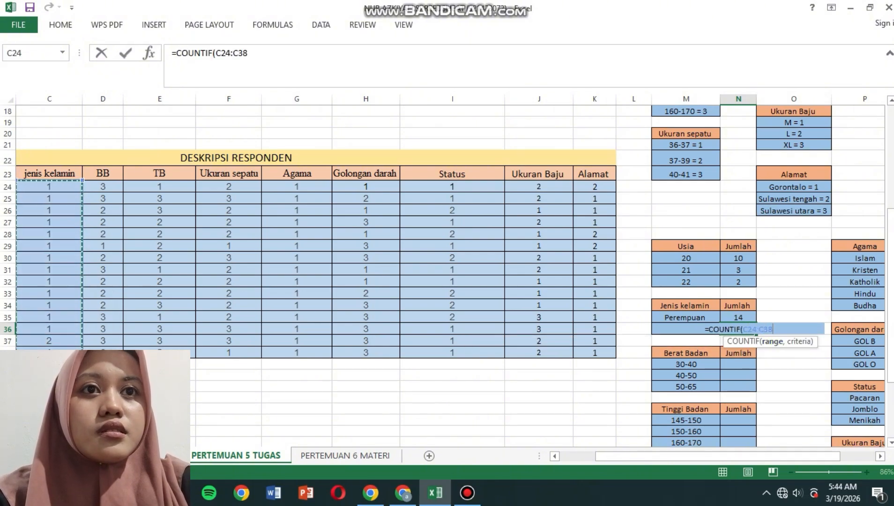
{"action": "type", "text": ",2"}
{"action": "key", "text": "Return"}
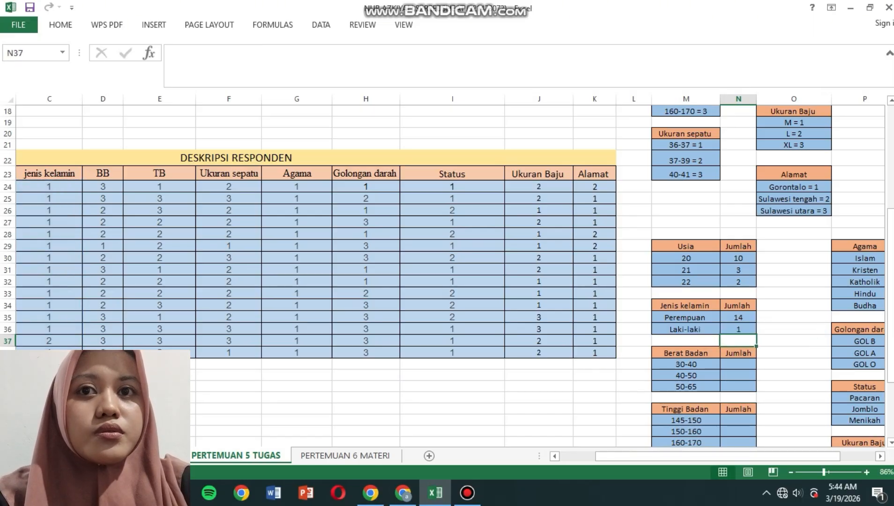
- Count the respondents in the 30-40 Berat Badan class in N39 with COUNTIF over the BB range D24:D38
{"action": "left_click", "coordinate": [738, 364]}
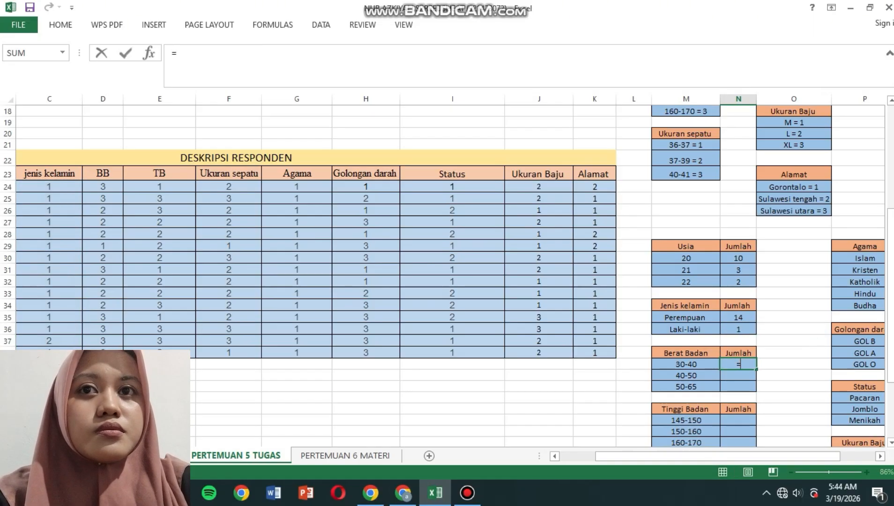
{"action": "type", "text": "=countif"}
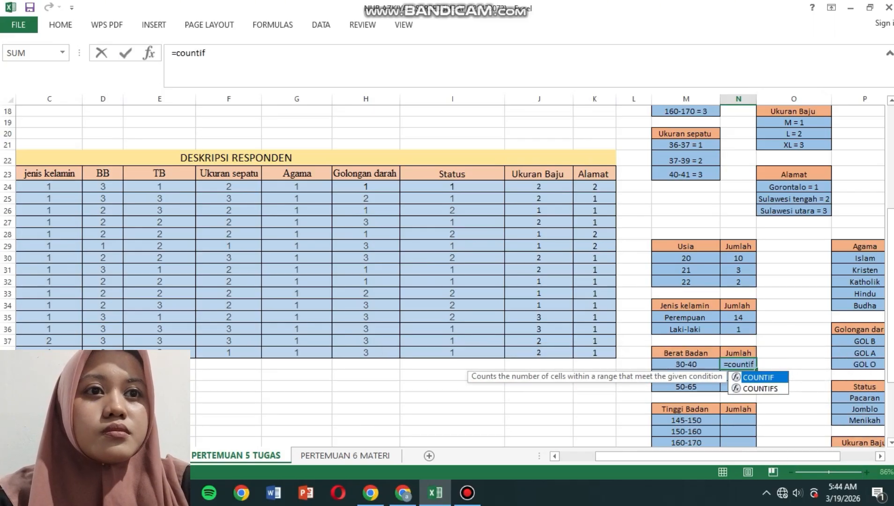
{"action": "key", "text": "Tab"}
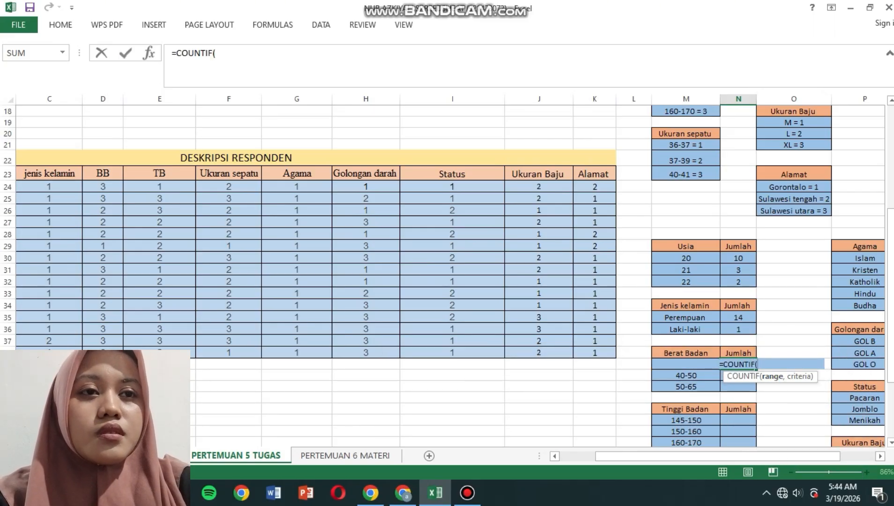
{"action": "left_click_drag", "start_coordinate": [103, 186], "coordinate": [104, 352]}
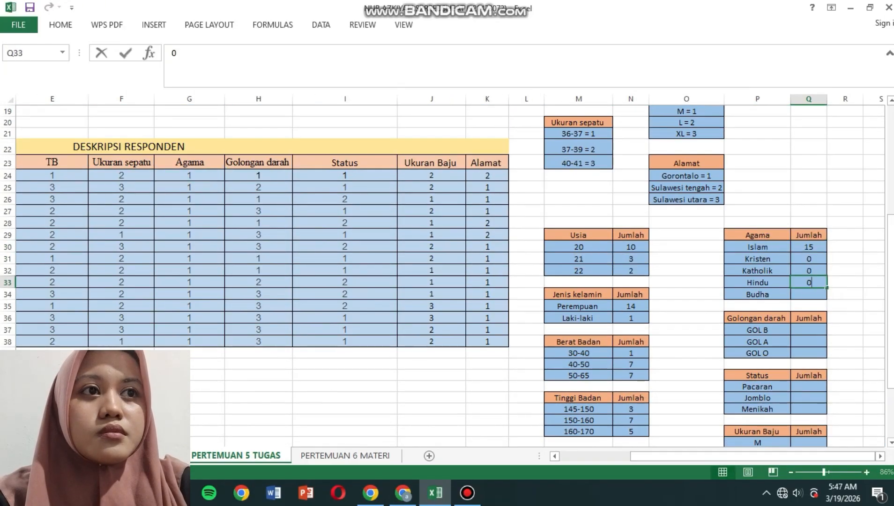
{"action": "type", "text": "=countif"}
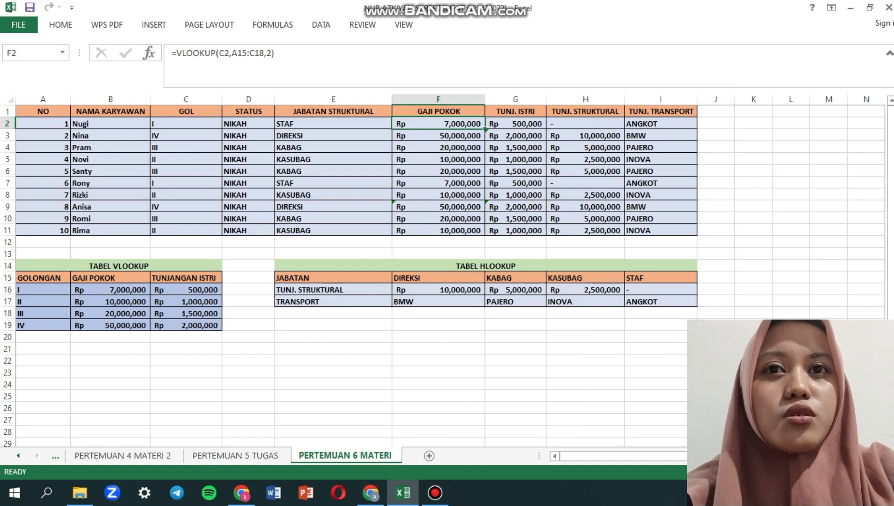
- Re-enter the Gaji Pokok formula in F2 of PERTEMUAN 6 MATERI as a VLOOKUP of C2 in A15:C18, returning column 2
{"action": "left_click", "coordinate": [605, 455]}
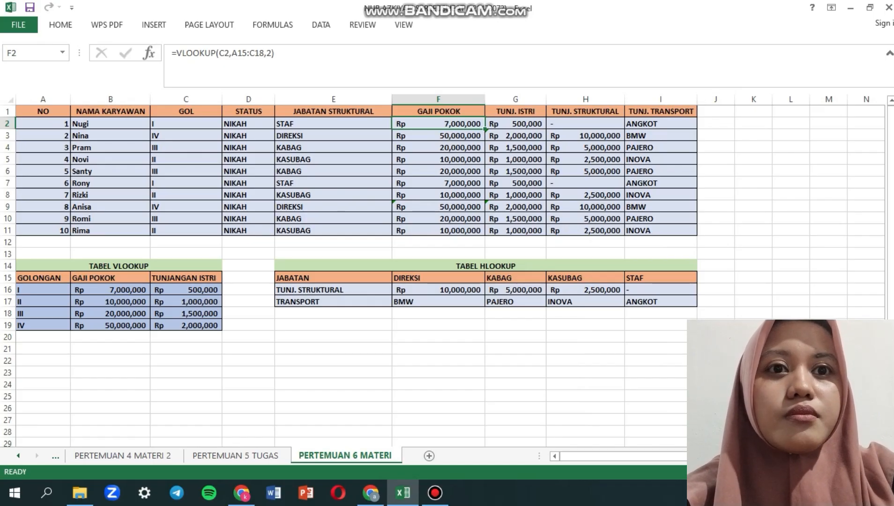
{"action": "key", "text": "BackSpace"}
{"action": "type", "text": "=VLOOKU"}
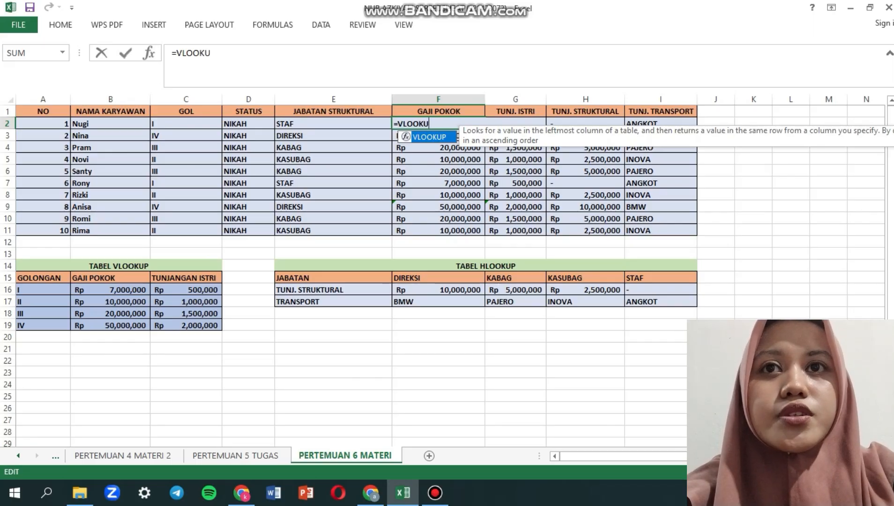
{"action": "type", "text": "P("}
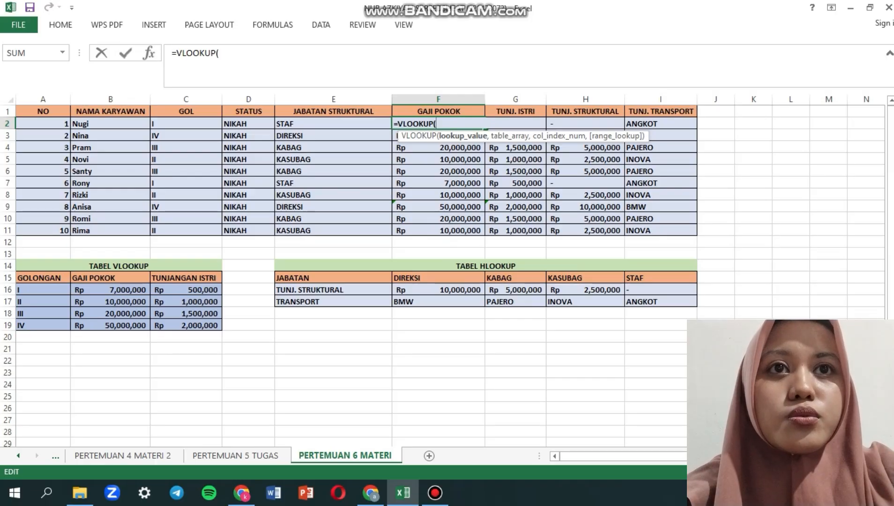
{"action": "left_click", "coordinate": [186, 123]}
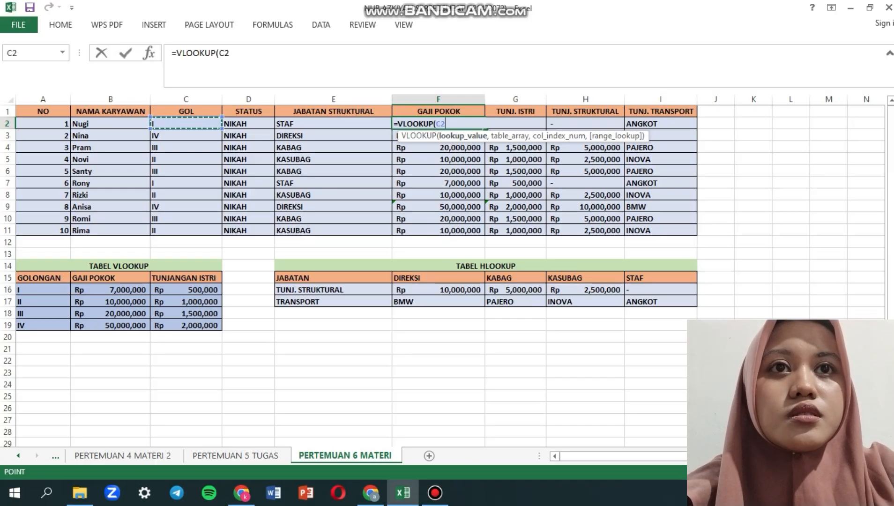
{"action": "type", "text": ","}
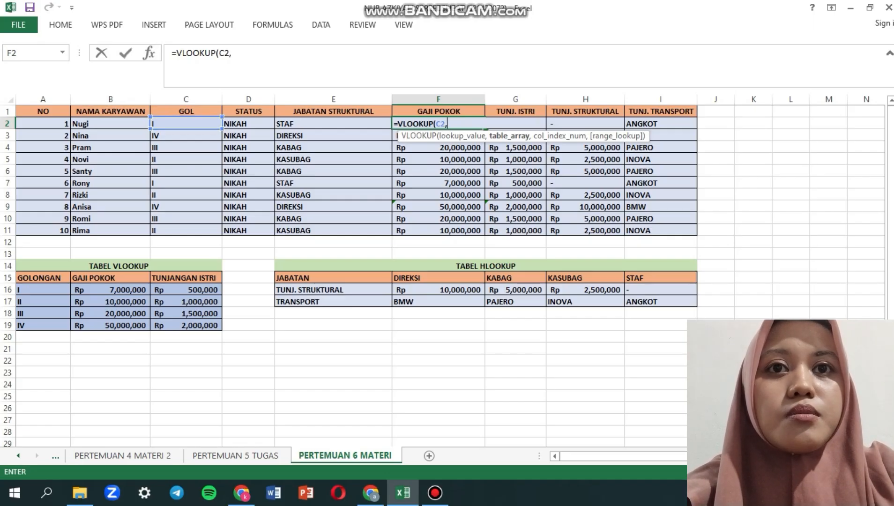
{"action": "left_click_drag", "start_coordinate": [28, 278], "coordinate": [220, 318]}
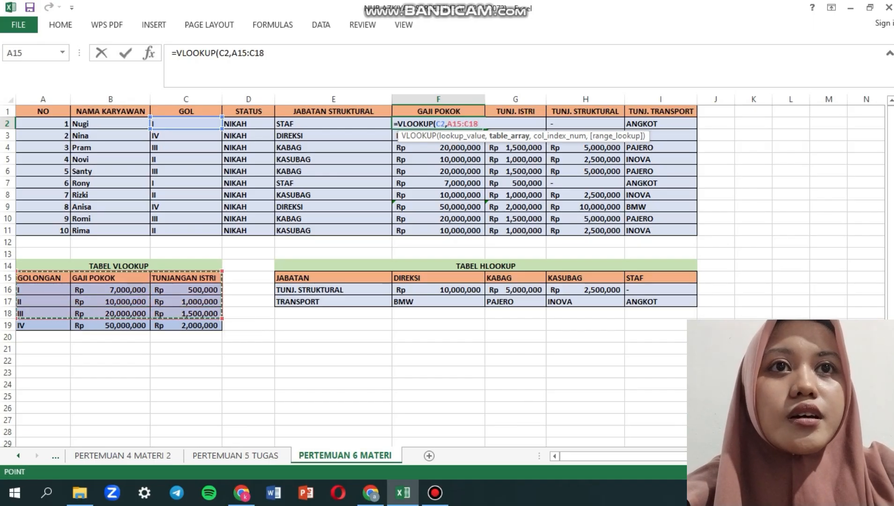
{"action": "type", "text": ",2"}
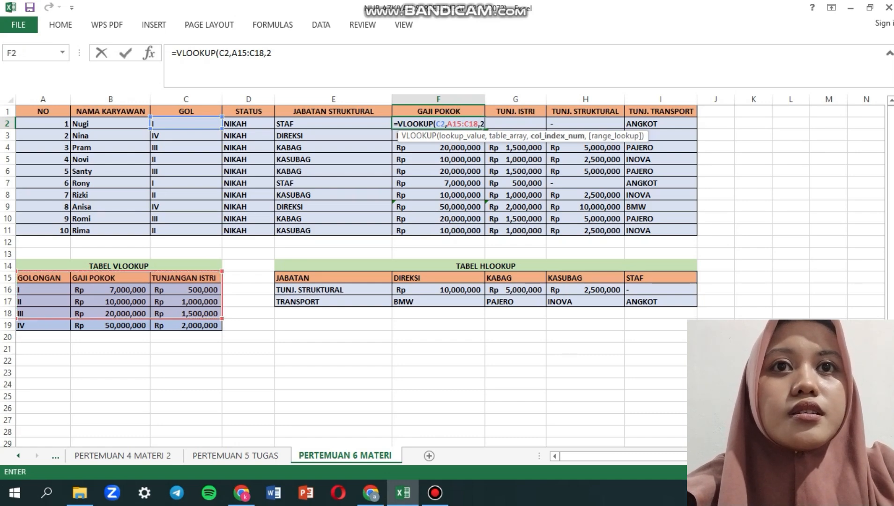
{"action": "key", "text": "Return"}
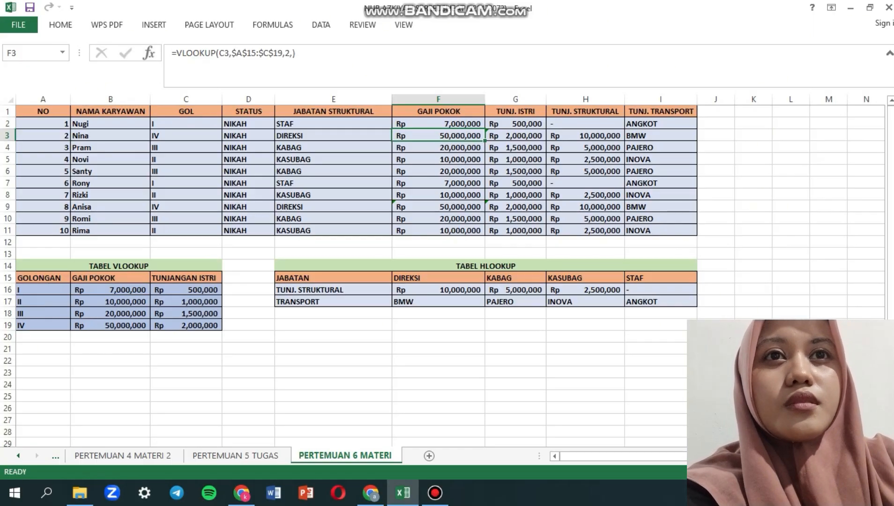
- Re-enter the Gaji Pokok formula in F3 as a VLOOKUP of C3 in A15:C19, returning column 2
{"action": "type", "text": "=VLOOK"}
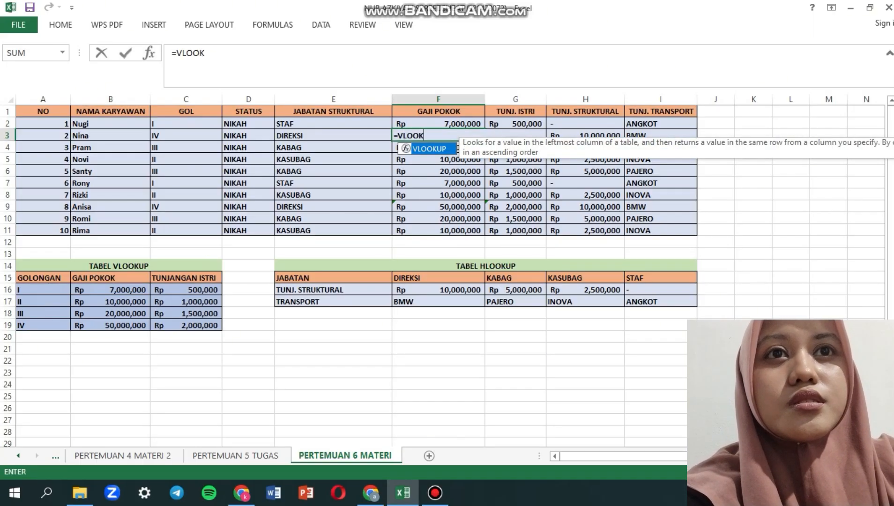
{"action": "key", "text": "Tab"}
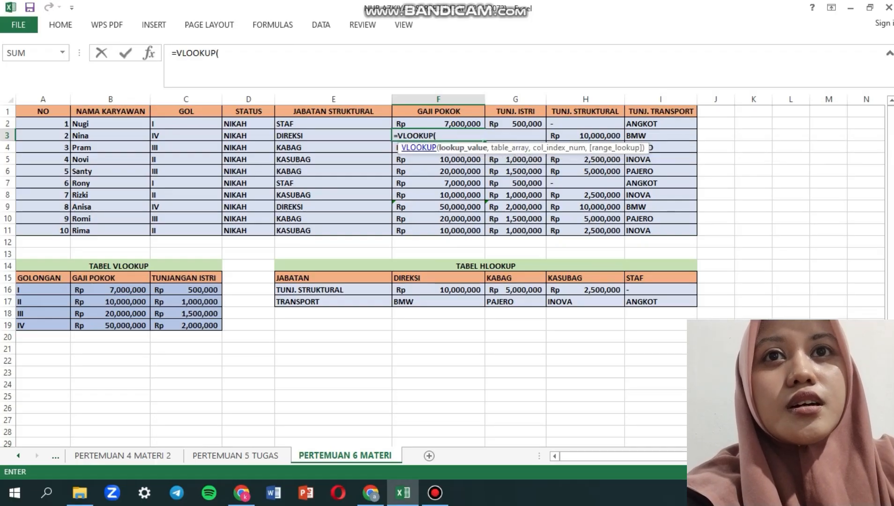
{"action": "left_click", "coordinate": [186, 136]}
{"action": "type", "text": ","}
{"action": "left_click_drag", "start_coordinate": [28, 277], "coordinate": [216, 327]}
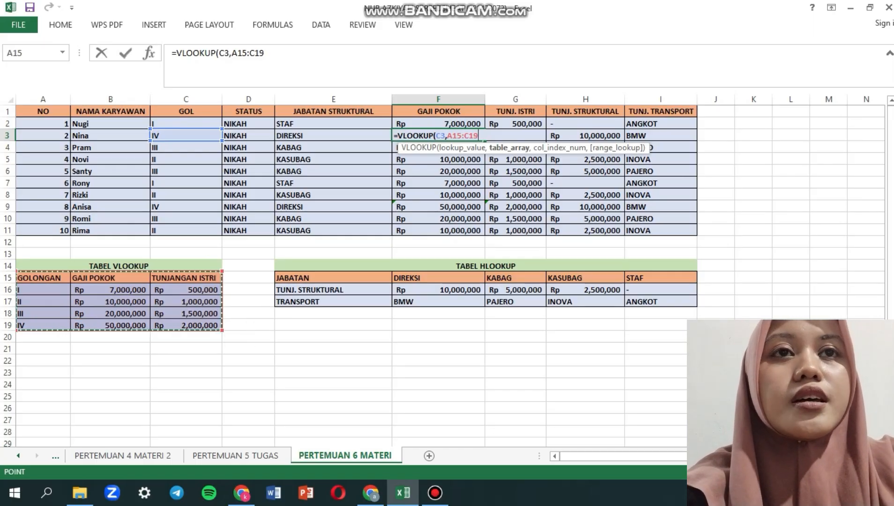
{"action": "type", "text": ",2"}
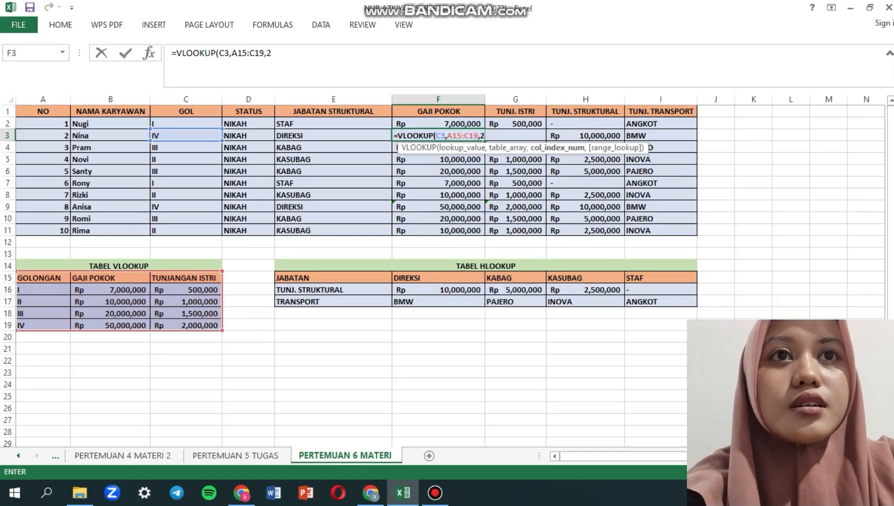
{"action": "key", "text": "Return"}
- Re-enter the Gaji Pokok formula in F4 as a VLOOKUP of C4 in A15:C18, returning column 2
{"action": "type", "text": "=VLOOK"}
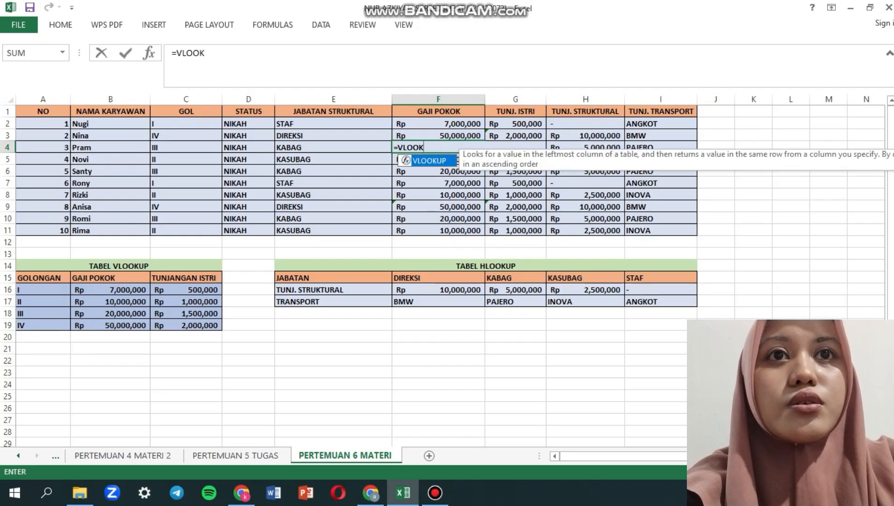
{"action": "key", "text": "Tab"}
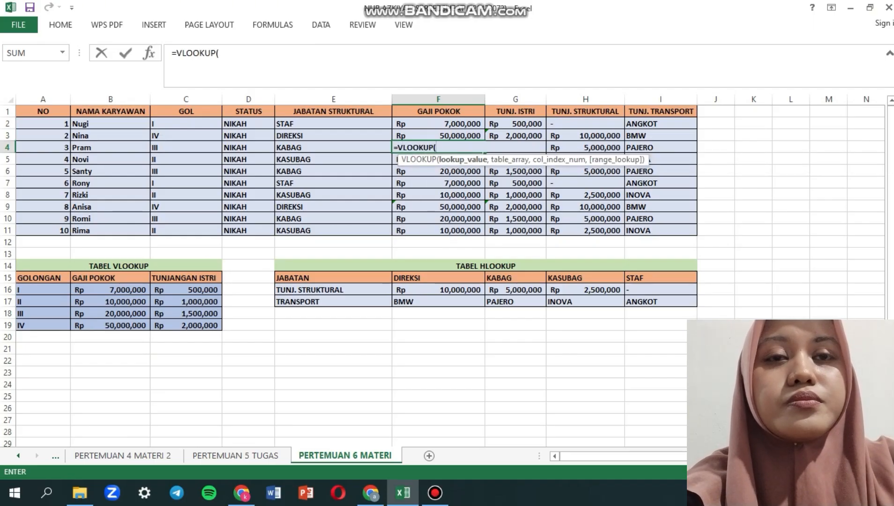
{"action": "left_click", "coordinate": [186, 147]}
{"action": "type", "text": ","}
{"action": "left_click_drag", "start_coordinate": [37, 278], "coordinate": [187, 314]}
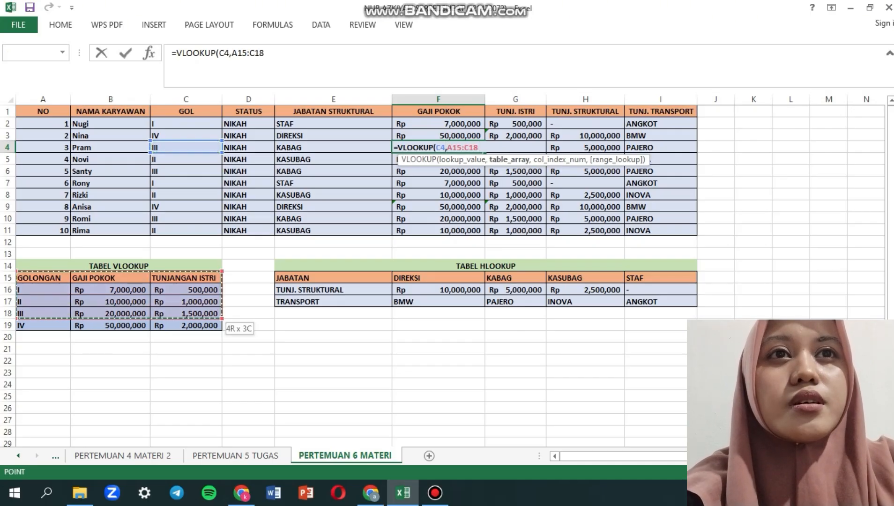
{"action": "type", "text": ",2"}
{"action": "key", "text": "Return"}
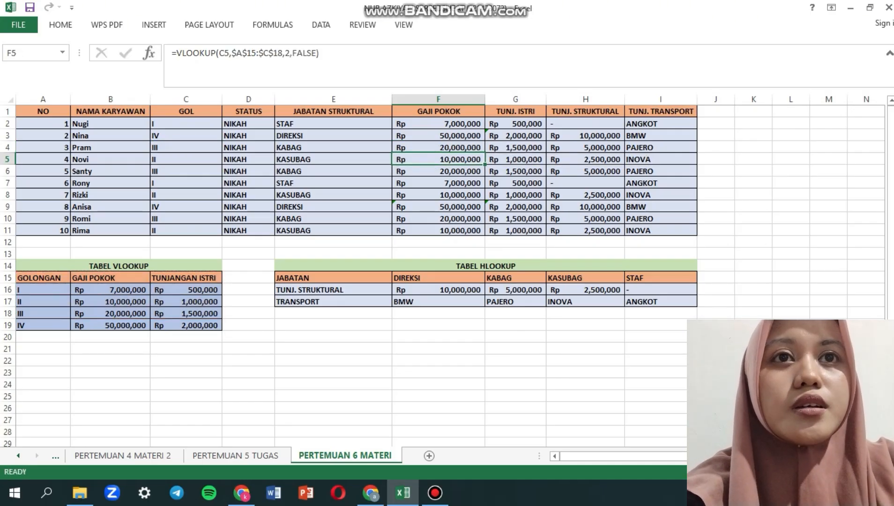
- Re-enter the Gaji Pokok formula in F5 as a VLOOKUP of C5 in A16:C19, returning column 2
{"action": "type", "text": "=VLOOK"}
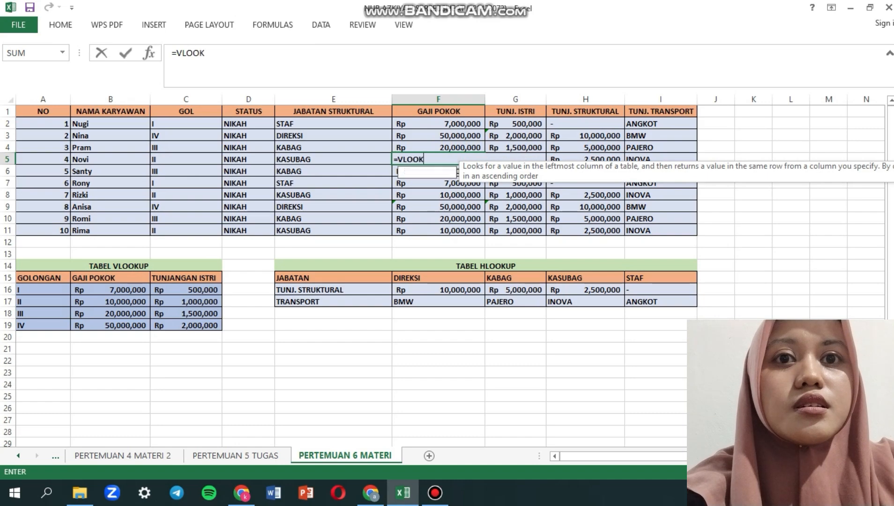
{"action": "type", "text": "UP("}
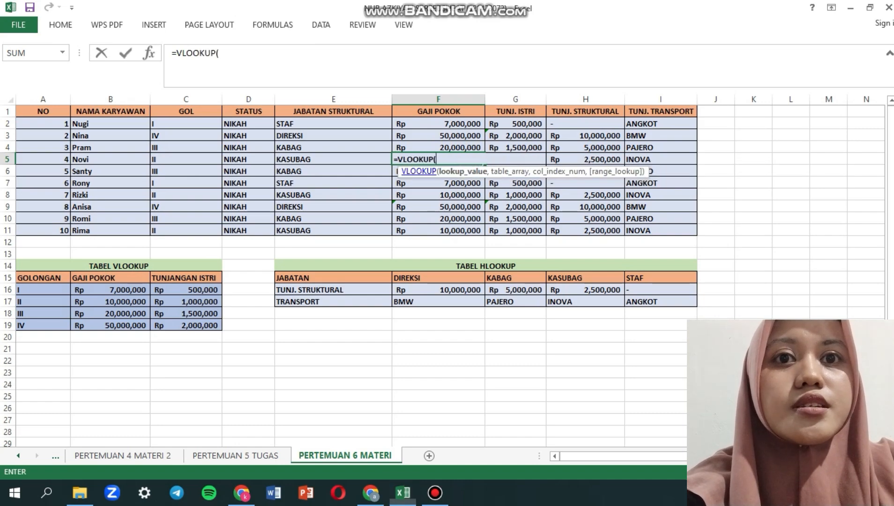
{"action": "left_click", "coordinate": [186, 159]}
{"action": "type", "text": ","}
{"action": "left_click_drag", "start_coordinate": [42, 290], "coordinate": [186, 325]}
{"action": "type", "text": ",2"}
{"action": "key", "text": "Return"}
- Re-enter the Gaji Pokok formula in F6 as a VLOOKUP of C6 in A15:C19, returning column 2
{"action": "type", "text": "=VLOOKUP("}
{"action": "left_click", "coordinate": [186, 171]}
{"action": "type", "text": ","}
{"action": "left_click", "coordinate": [42, 278]}
{"action": "key", "text": "Return"}
{"action": "key", "text": "Return"}
{"action": "key", "text": "BackSpace"}
{"action": "left_click_drag", "start_coordinate": [42, 277], "coordinate": [192, 325]}
{"action": "type", "text": ",2"}
{"action": "key", "text": "Return"}
- Re-enter the Gaji Pokok formula in F7 as a VLOOKUP of C7 in A15:C19, returning column 2
{"action": "type", "text": "=VLOOKUP("}
{"action": "left_click", "coordinate": [185, 183]}
{"action": "type", "text": ","}
{"action": "left_click_drag", "start_coordinate": [42, 277], "coordinate": [197, 325]}
{"action": "type", "text": ",2"}
{"action": "key", "text": "Return"}
- Re-enter the Gaji Pokok formula in F8 as a VLOOKUP of C8 in A15:C19
{"action": "type", "text": "=VLOOKUP("}
{"action": "left_click", "coordinate": [186, 195]}
{"action": "type", "text": ","}
{"action": "left_click_drag", "start_coordinate": [42, 278], "coordinate": [196, 325]}
- Re-enter the Gaji Pokok formula in F9 as a VLOOKUP of C9 in A15:C19, returning column 2
{"action": "type", "text": "=VLOOKUP("}
{"action": "left_click", "coordinate": [186, 207]}
{"action": "type", "text": ","}
{"action": "left_click_drag", "start_coordinate": [42, 278], "coordinate": [197, 325]}
{"action": "type", "text": ",2"}
{"action": "key", "text": "Return"}
- Re-enter the Gaji Pokok formula in F10 as a VLOOKUP of C10 in A15:C18, returning column 2
{"action": "type", "text": "=VLOOKUP("}
{"action": "left_click", "coordinate": [186, 218]}
{"action": "type", "text": ","}
{"action": "left_click_drag", "start_coordinate": [42, 278], "coordinate": [197, 313]}
{"action": "type", "text": ",2"}
{"action": "key", "text": "Return"}
- Re-enter the Gaji Pokok formula in F11 as a VLOOKUP of C11 in A15:C18
{"action": "type", "text": "=VLOOKUP("}
{"action": "left_click", "coordinate": [186, 230]}
{"action": "type", "text": ","}
{"action": "left_click_drag", "start_coordinate": [42, 278], "coordinate": [215, 316]}
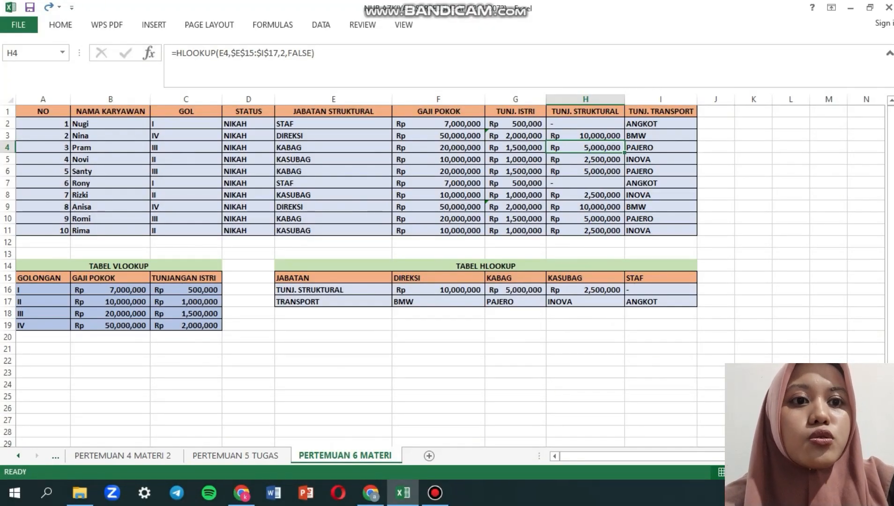
- Re-enter the Tunj. Struktural formula in H4 as an HLOOKUP of E4 in E15:I17, returning row 2
{"action": "left_click", "coordinate": [438, 290]}
{"action": "left_click", "coordinate": [333, 277]}
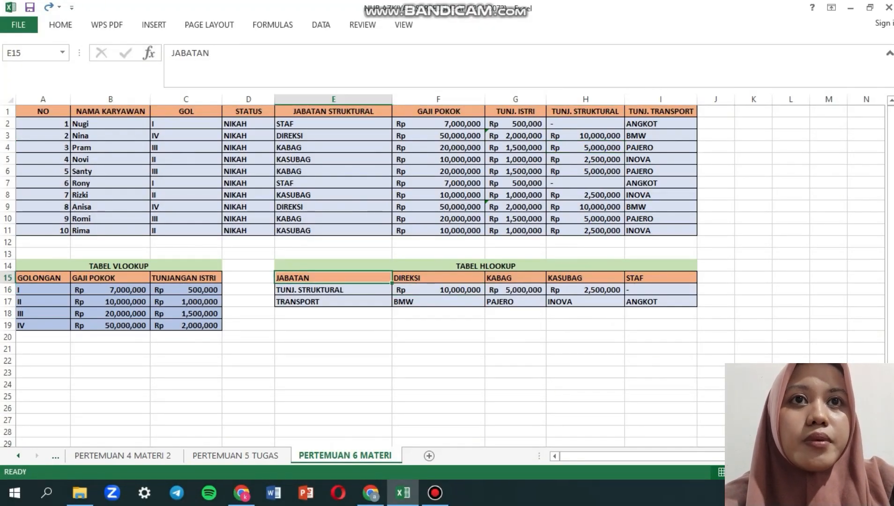
{"action": "left_click", "coordinate": [585, 148]}
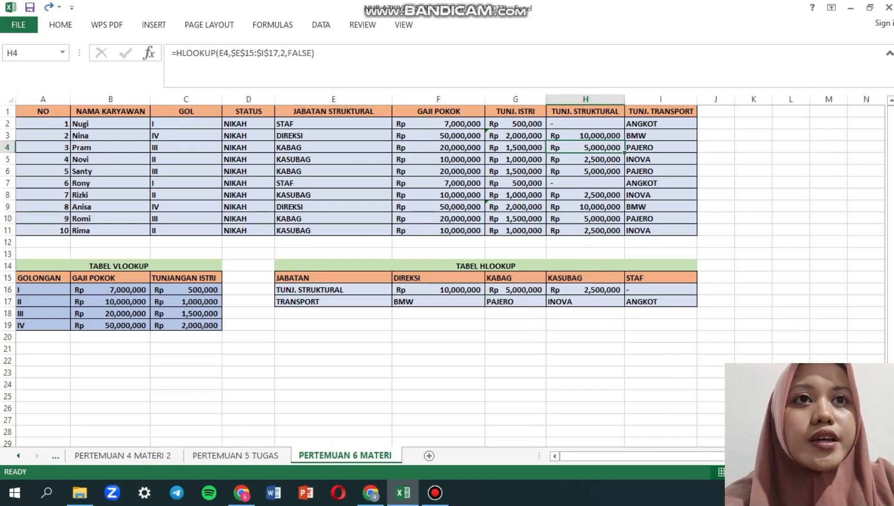
{"action": "type", "text": "=H"}
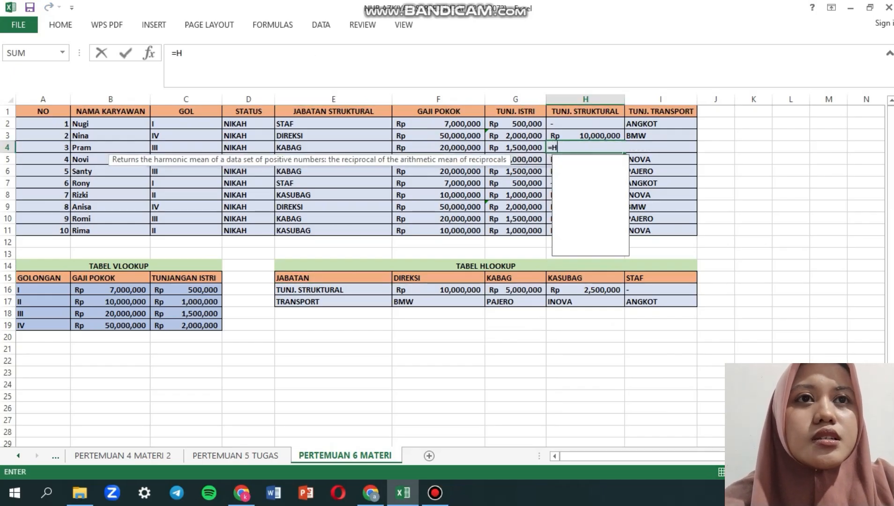
{"action": "type", "text": "LOOKU"}
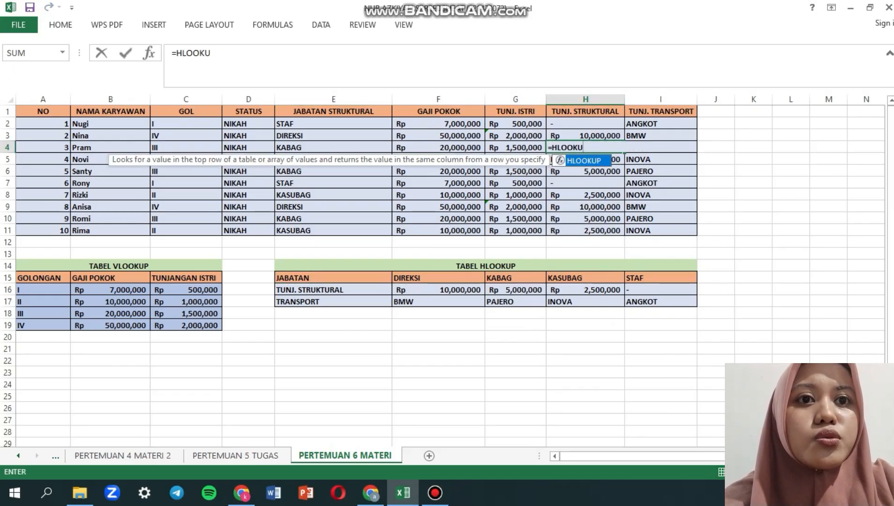
{"action": "type", "text": "P("}
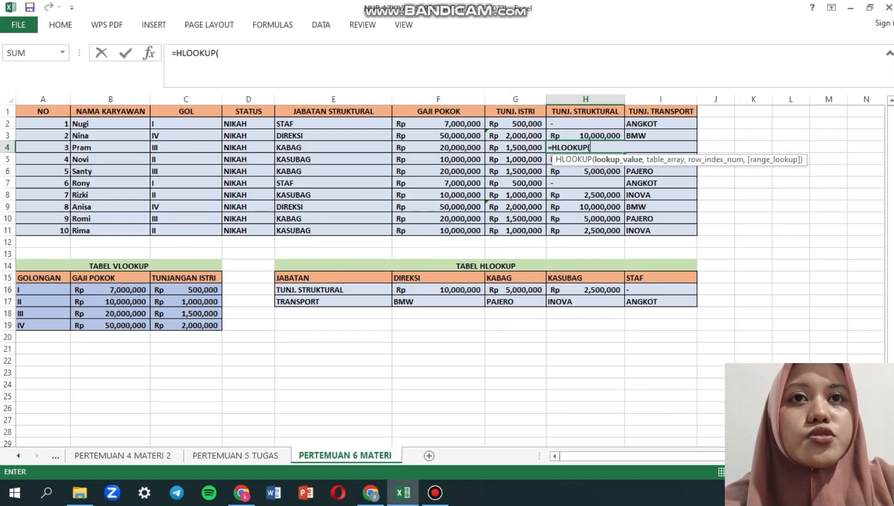
{"action": "left_click", "coordinate": [333, 147]}
{"action": "type", "text": ","}
{"action": "left_click_drag", "start_coordinate": [288, 278], "coordinate": [696, 306]}
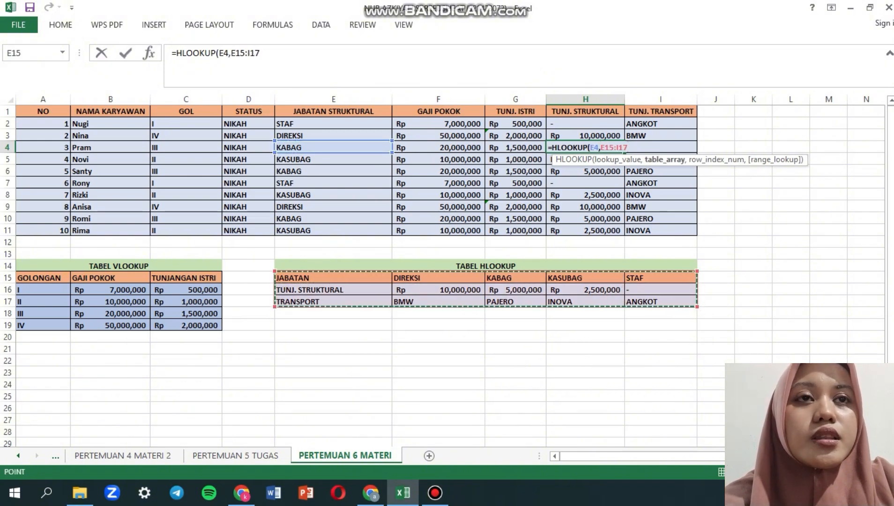
{"action": "type", "text": ",2"}
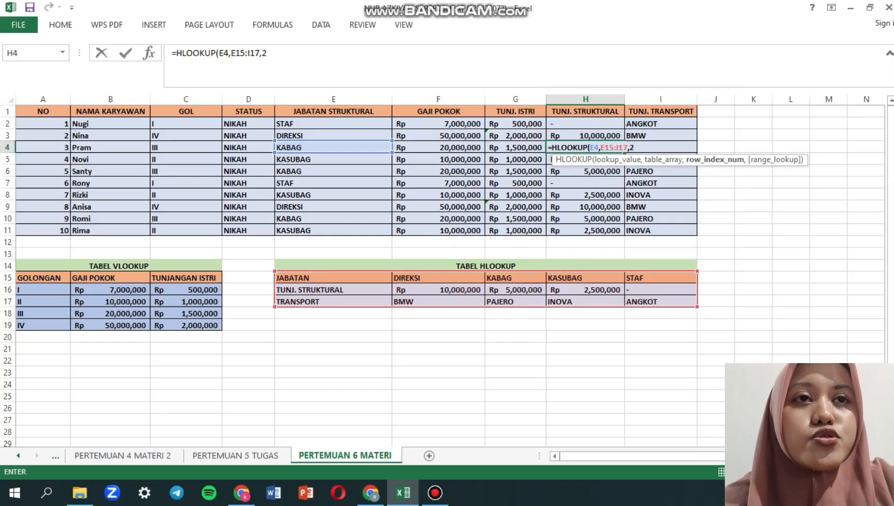
{"action": "key", "text": "Return"}
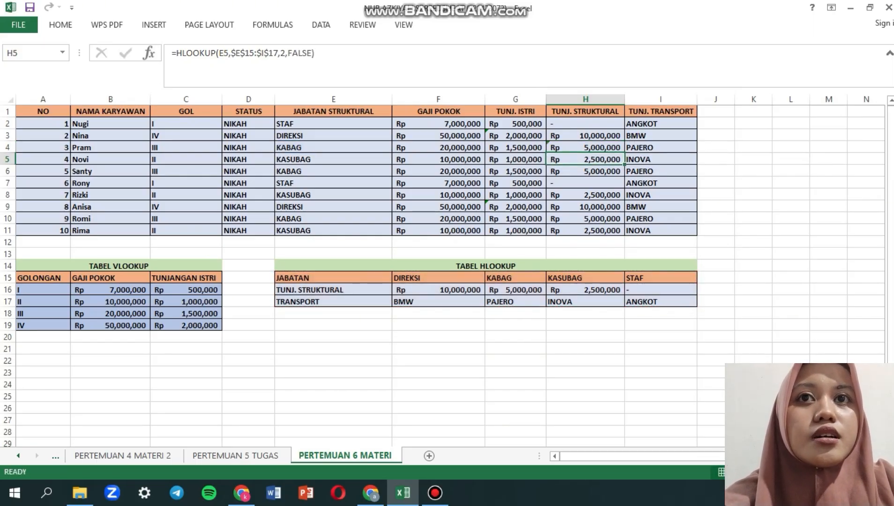
- Re-enter the Tunj. Struktural formula in H5 as an HLOOKUP of E5 in E15:I17, returning row 2
{"action": "type", "text": "=HLOOK"}
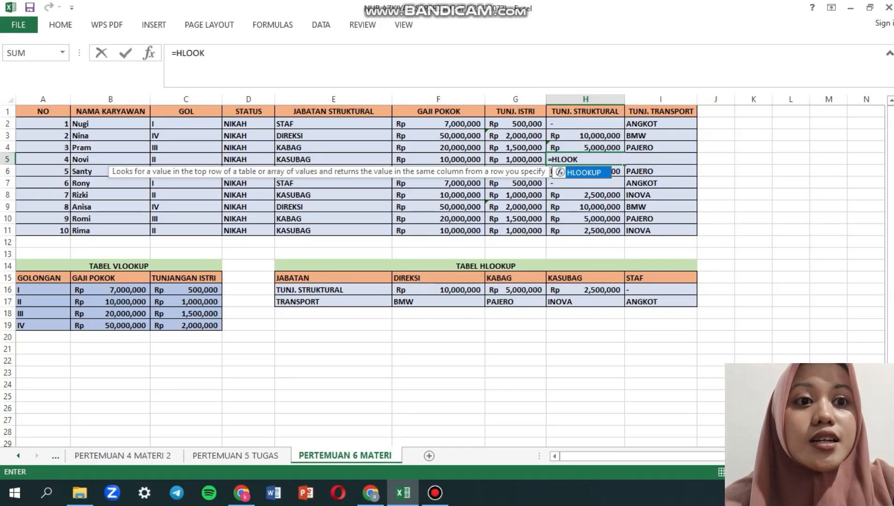
{"action": "key", "text": "Tab"}
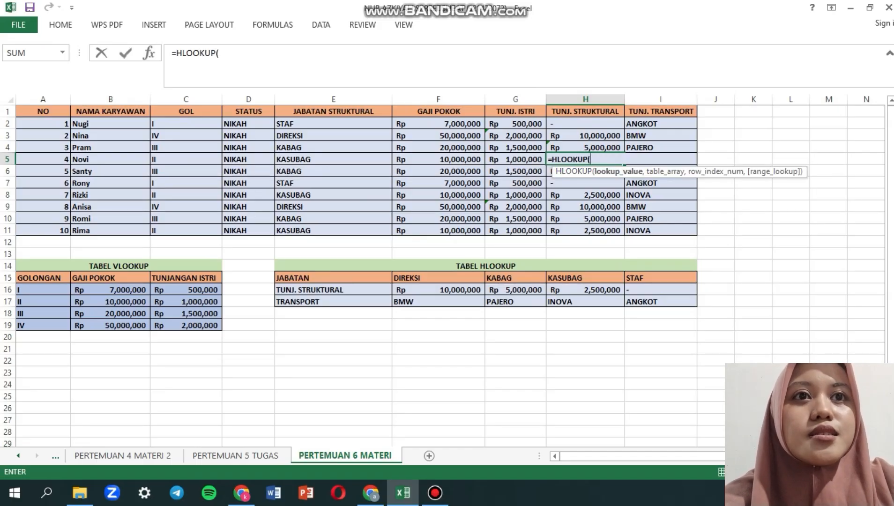
{"action": "left_click", "coordinate": [333, 159]}
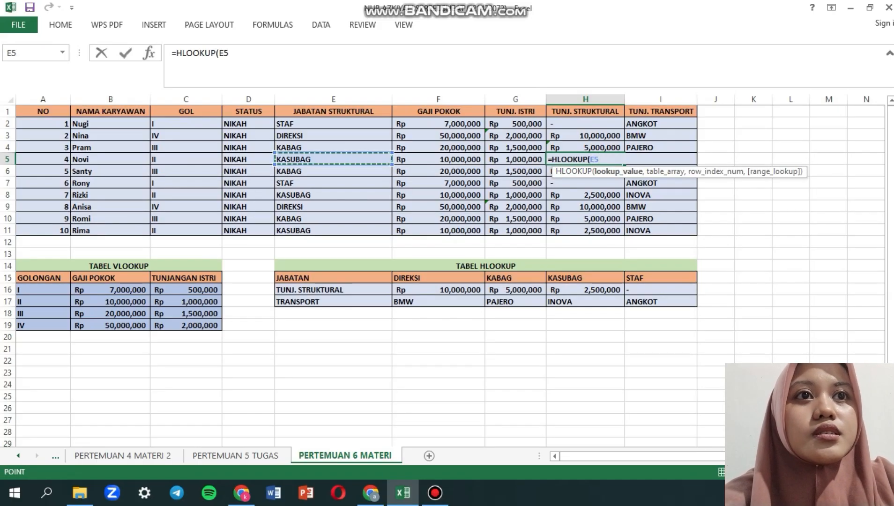
{"action": "type", "text": ","}
{"action": "left_click_drag", "start_coordinate": [328, 278], "coordinate": [660, 302]}
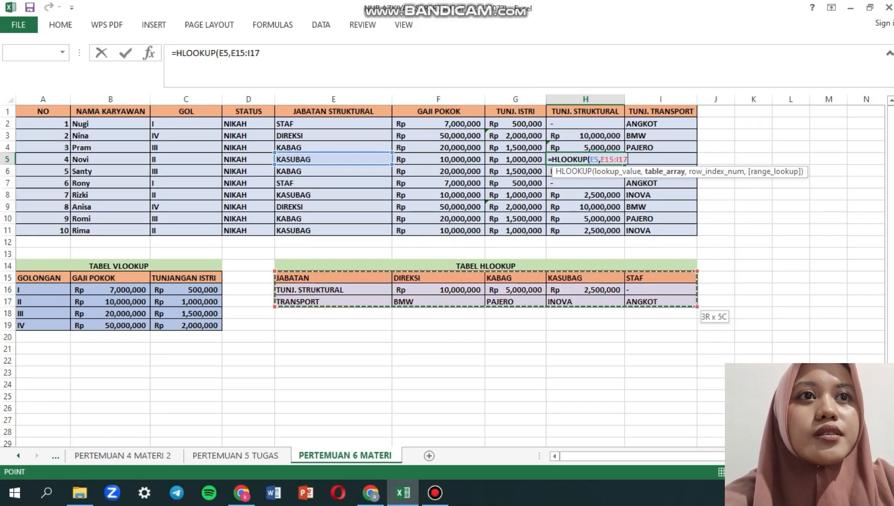
{"action": "type", "text": ",2"}
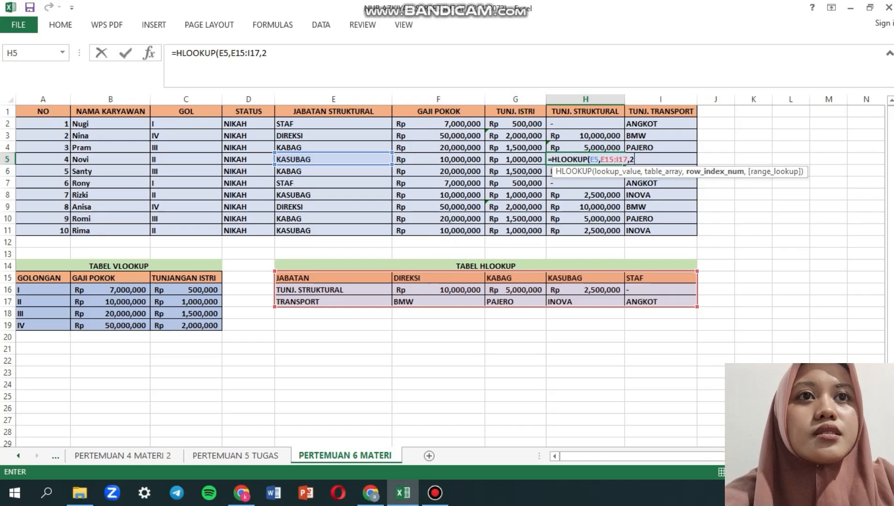
{"action": "key", "text": "Return"}
- Re-enter the Tunj. Struktural formula in H6 as an HLOOKUP of E6 in $E$15:$I$17, returning row 2 with FALSE for the match type
{"action": "type", "text": "=HLOOK"}
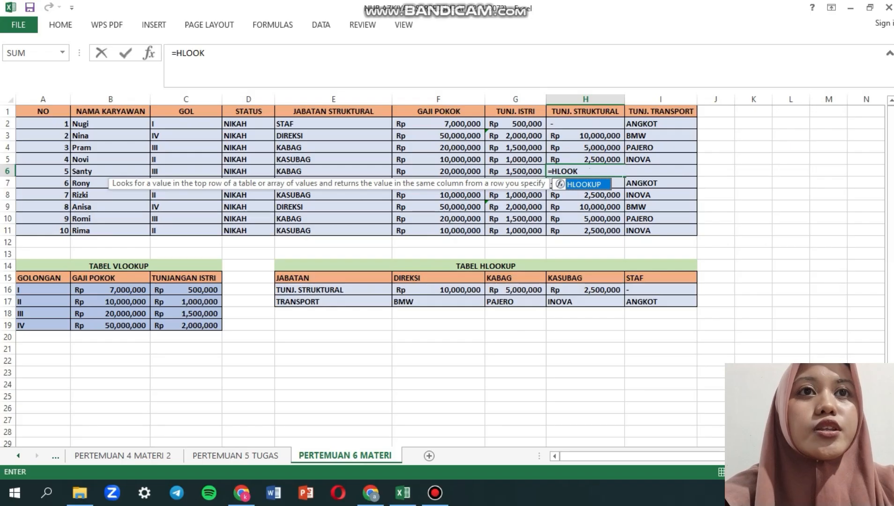
{"action": "type", "text": "UP("}
{"action": "left_click", "coordinate": [573, 183]}
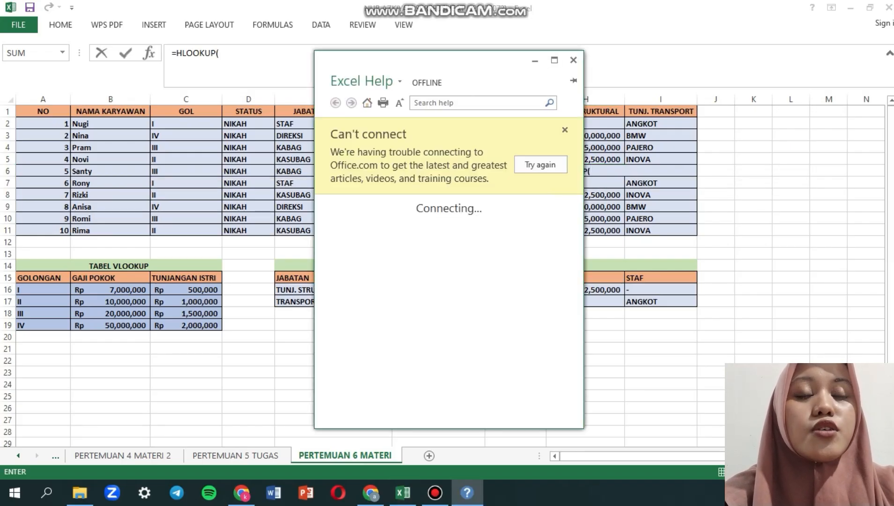
{"action": "left_click", "coordinate": [572, 60]}
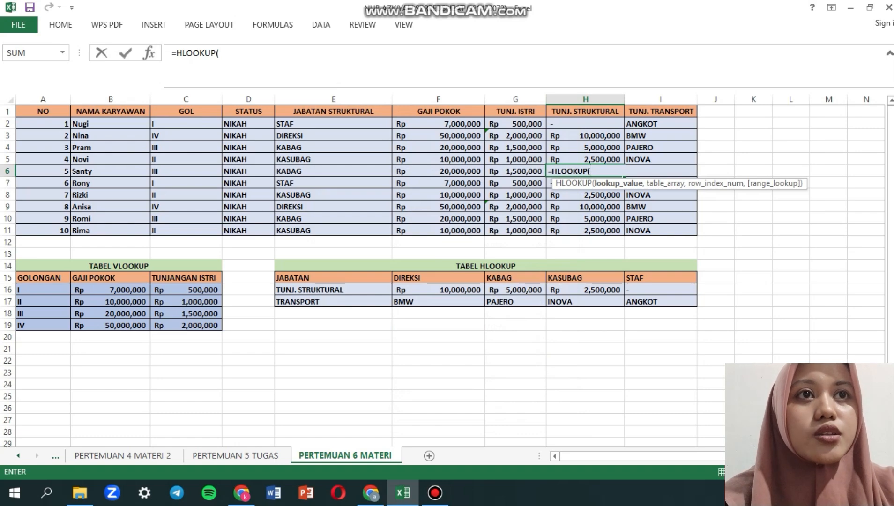
{"action": "left_click", "coordinate": [333, 171]}
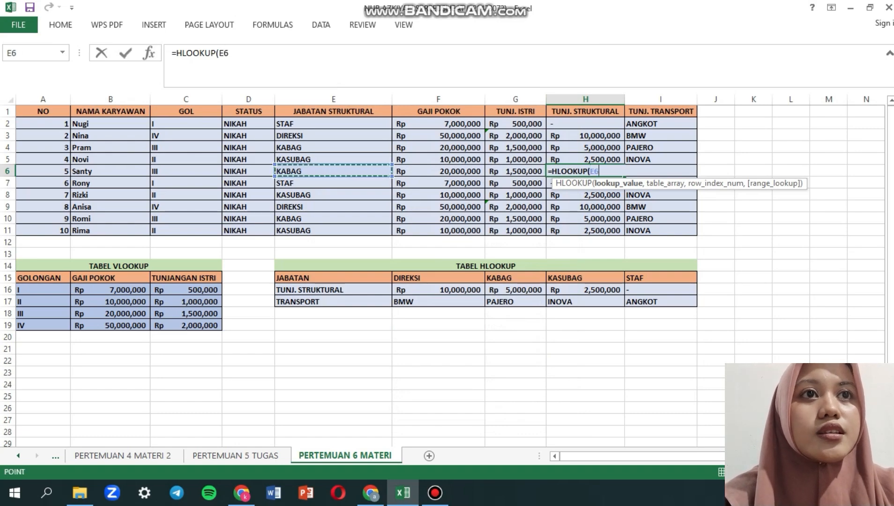
{"action": "type", "text": ","}
{"action": "left_click_drag", "start_coordinate": [328, 277], "coordinate": [683, 303]}
{"action": "key", "text": "F4"}
{"action": "type", "text": ",2,FALSE)"}
{"action": "key", "text": "Return"}
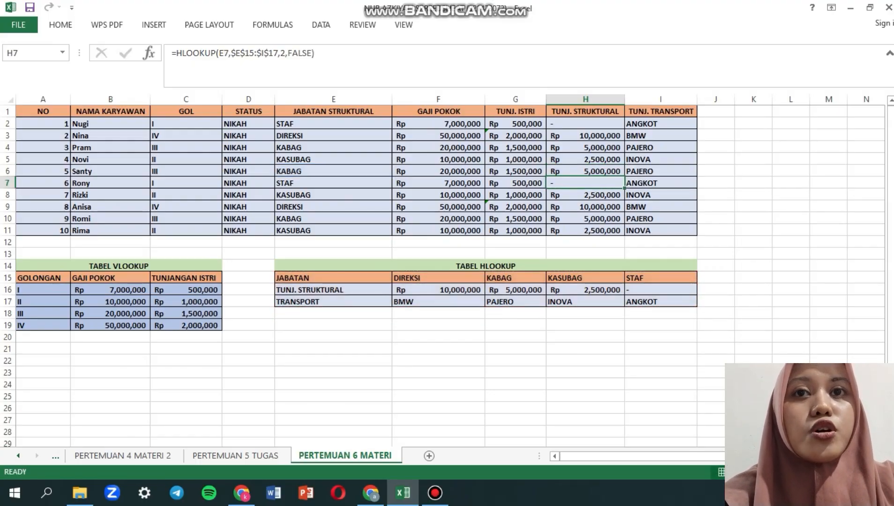
- Review the remaining Tunj. Struktural HLOOKUP formulas in column H below H6
{"action": "key", "text": "Down"}
{"action": "key", "text": "Down"}
{"action": "key", "text": "Down"}
{"action": "key", "text": "Down"}
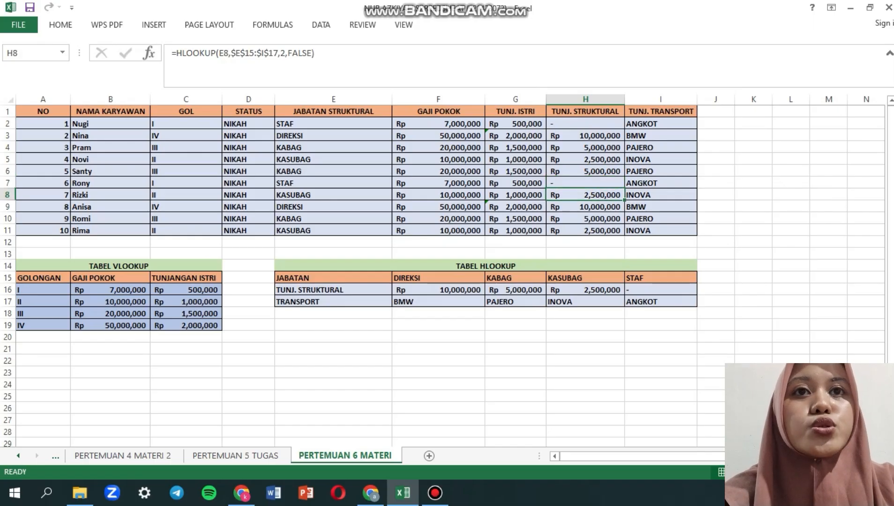
{"action": "key", "text": "Up"}
{"action": "key", "text": "Up"}
{"action": "key", "text": "Up"}
{"action": "key", "text": "Up"}
{"action": "key", "text": "Up"}
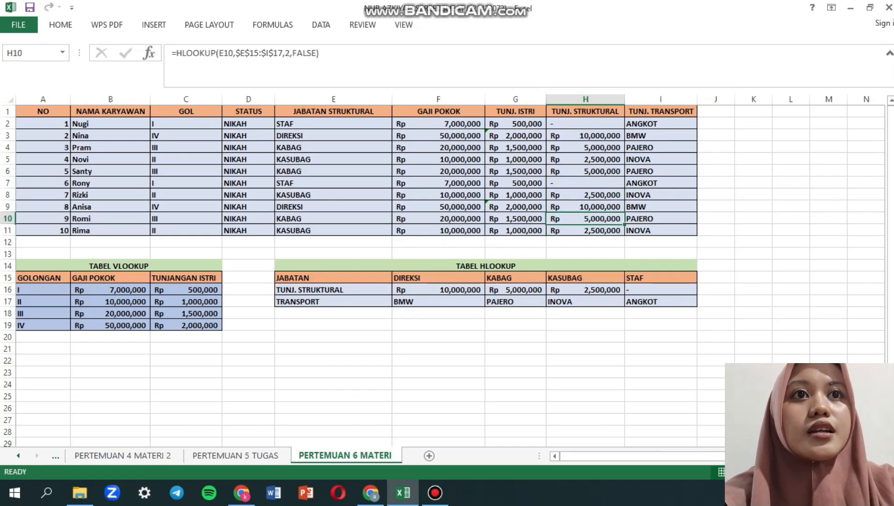
- Re-enter the Tunj. Transport formula in I2 as an HLOOKUP of E2 in E15:I17, returning row 3
{"action": "key", "text": "Right"}
{"action": "key", "text": "Up"}
{"action": "key", "text": "Up"}
{"action": "key", "text": "Up"}
{"action": "key", "text": "Up"}
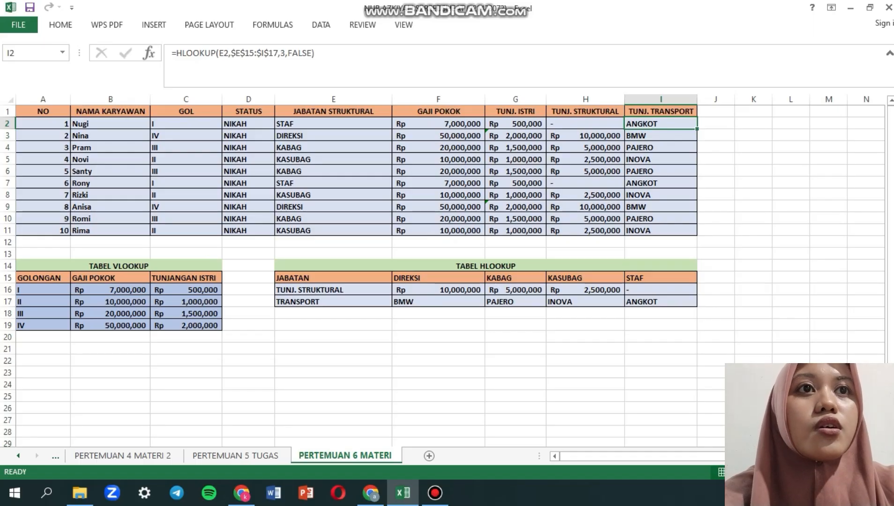
{"action": "type", "text": "=HLOO"}
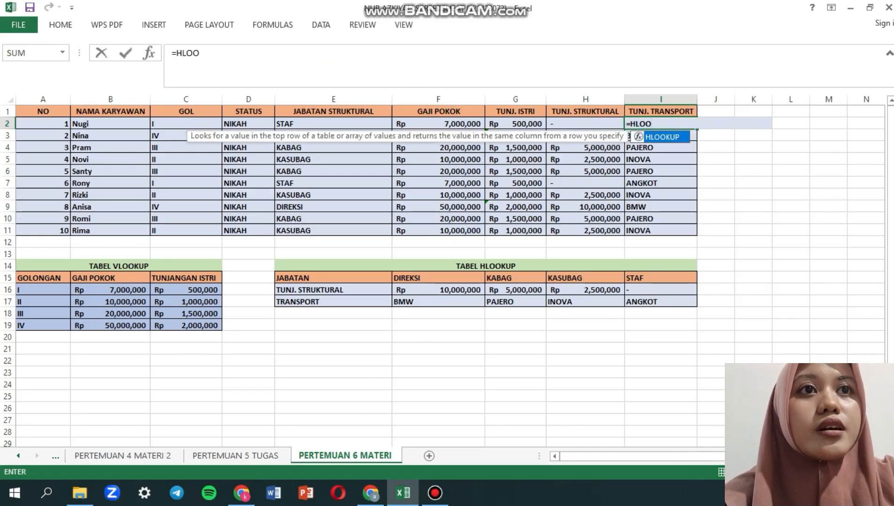
{"action": "key", "text": "Tab"}
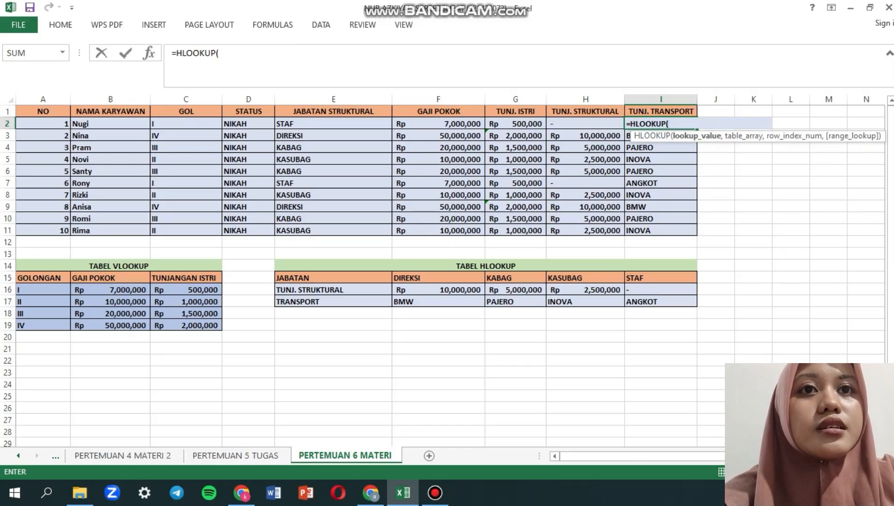
{"action": "left_click", "coordinate": [333, 124]}
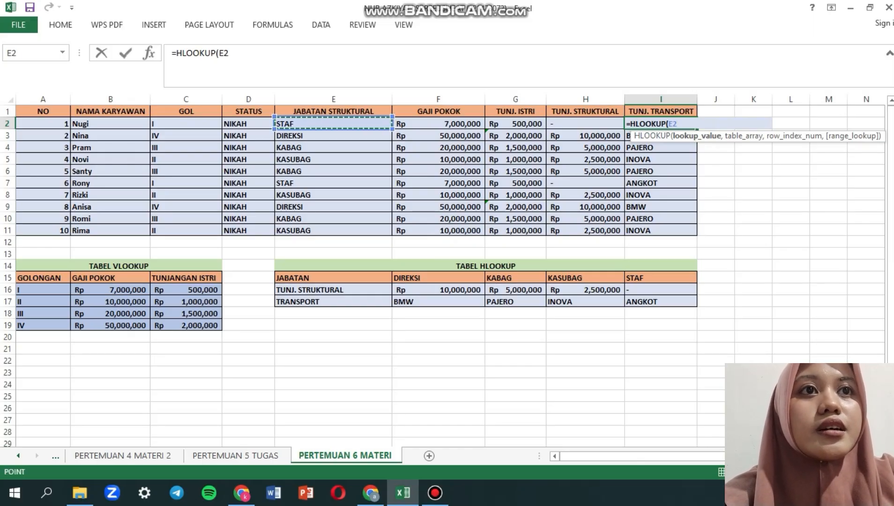
{"action": "type", "text": ","}
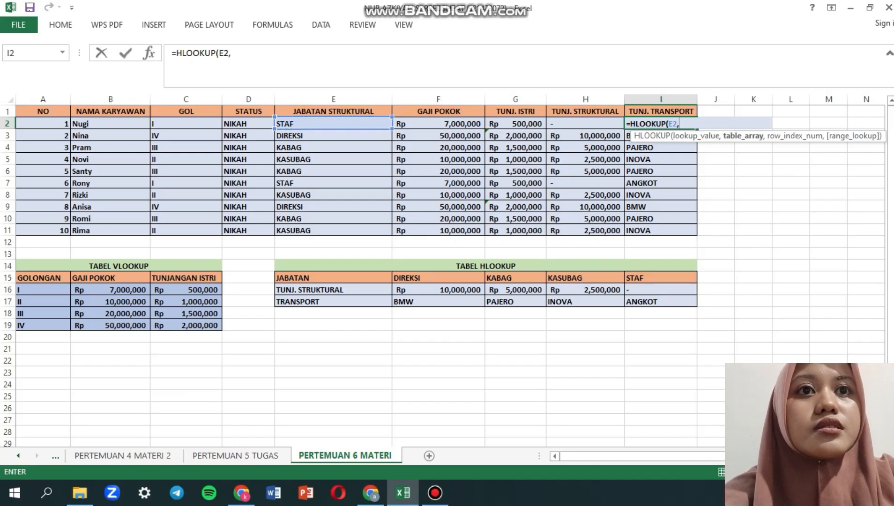
{"action": "left_click_drag", "start_coordinate": [290, 278], "coordinate": [660, 302]}
{"action": "type", "text": ",3"}
{"action": "key", "text": "Return"}
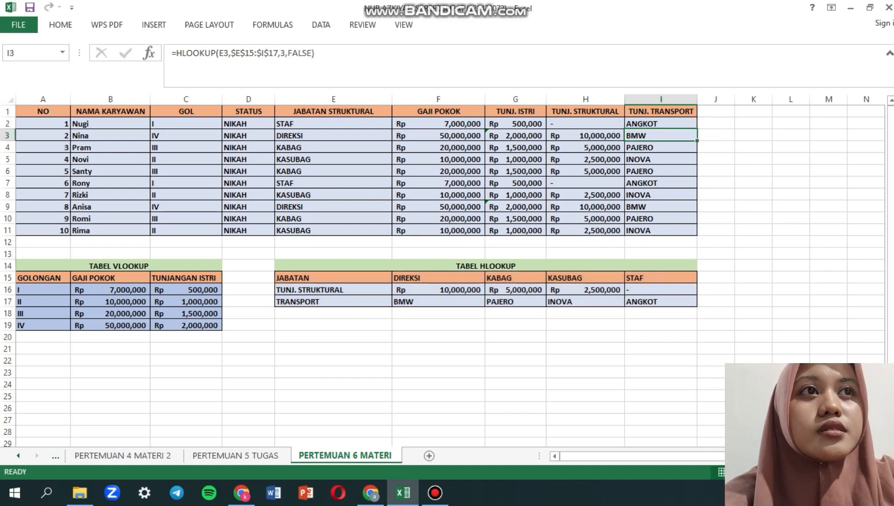
- Re-enter the Tunj. Transport formula in I3 as an HLOOKUP of E3 in E15:I17, returning row 3
{"action": "type", "text": "=HLOO"}
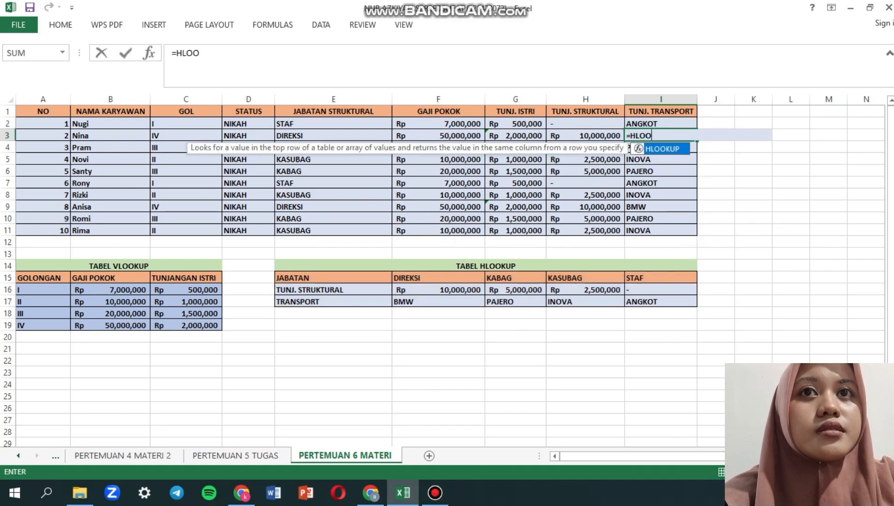
{"action": "type", "text": "K"}
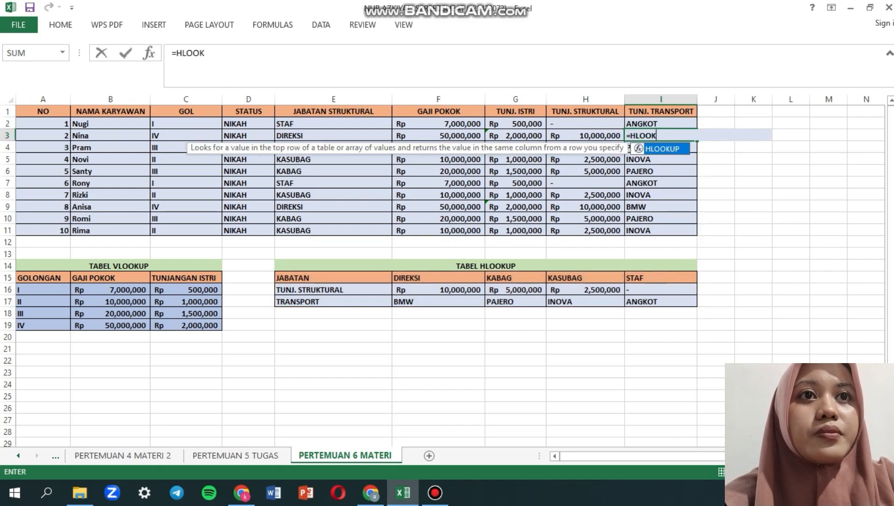
{"action": "key", "text": "Tab"}
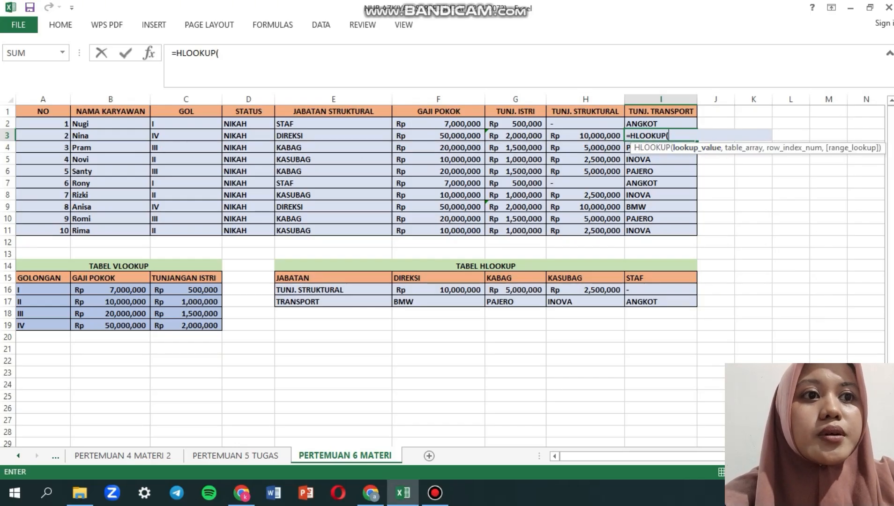
{"action": "left_click", "coordinate": [333, 135]}
{"action": "type", "text": ","}
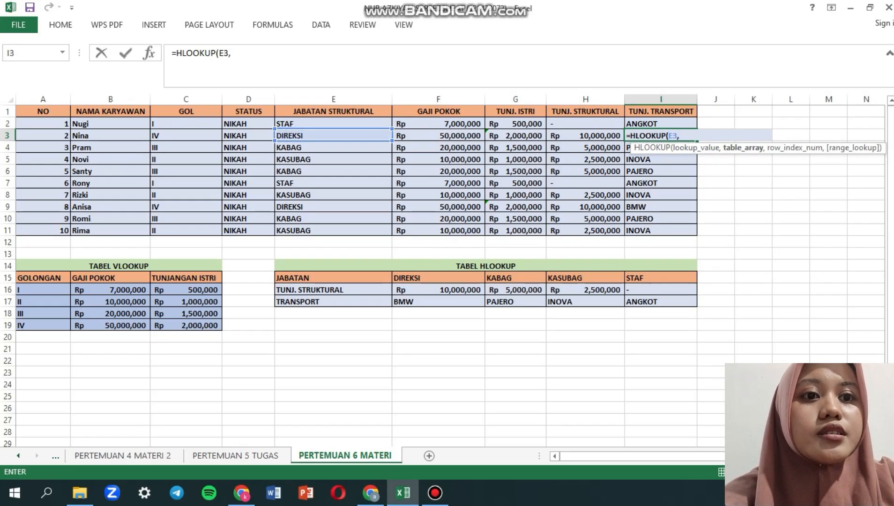
{"action": "left_click_drag", "start_coordinate": [299, 277], "coordinate": [655, 303]}
{"action": "type", "text": ","}
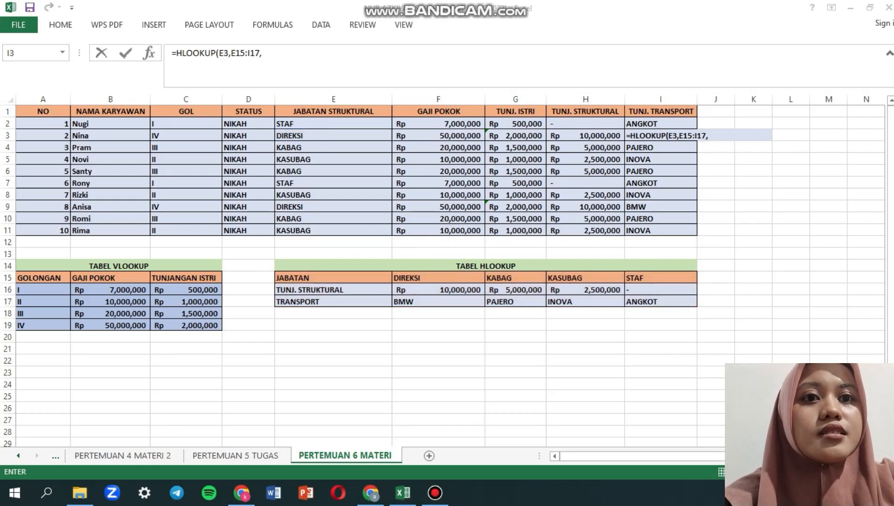
{"action": "left_click", "coordinate": [865, 219]}
{"action": "key", "text": "BackSpace"}
{"action": "key", "text": "BackSpace"}
{"action": "key", "text": "BackSpace"}
{"action": "type", "text": "3"}
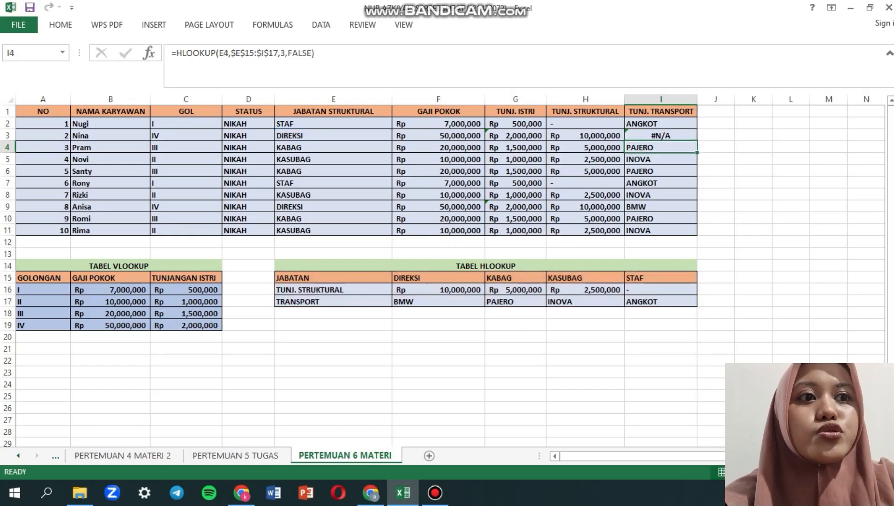